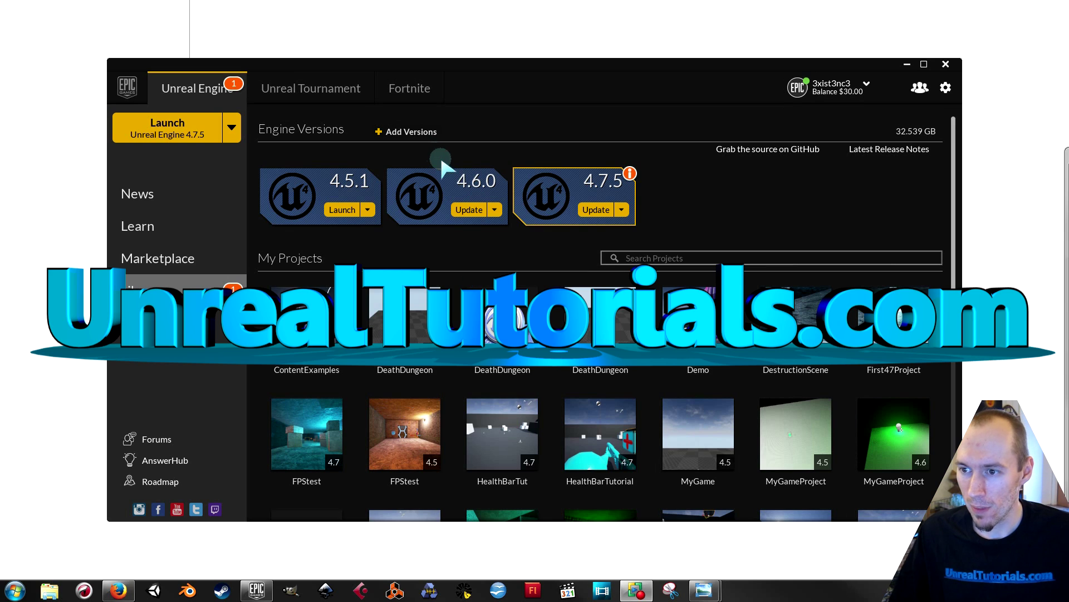
Step: Launch Unreal Engine 4.7.5 and choose the First Person Blueprint template for a new project
mouse_move(489, 181)
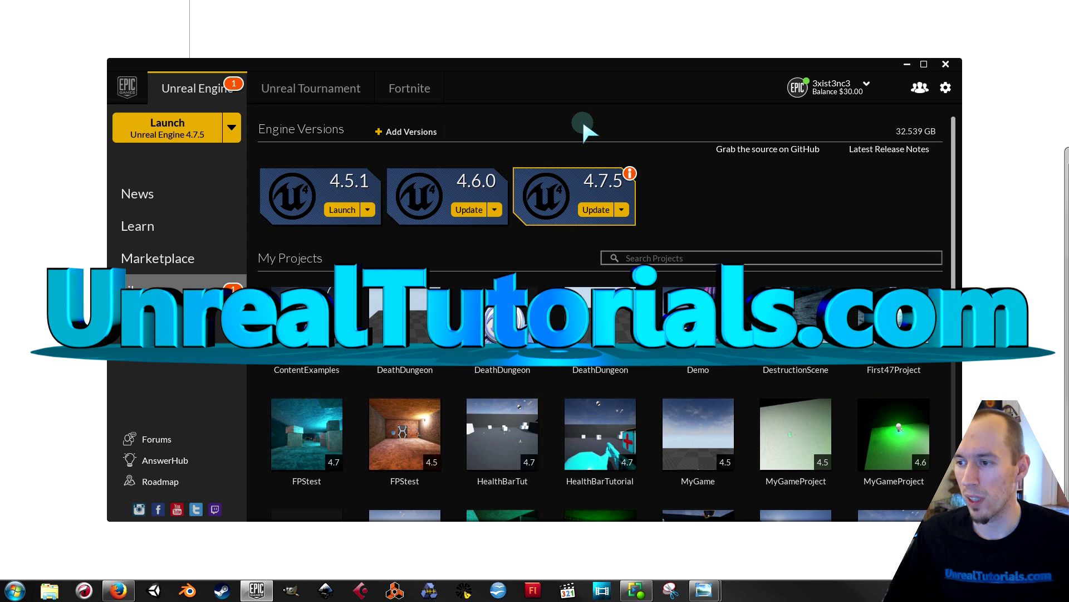
left_click(194, 130)
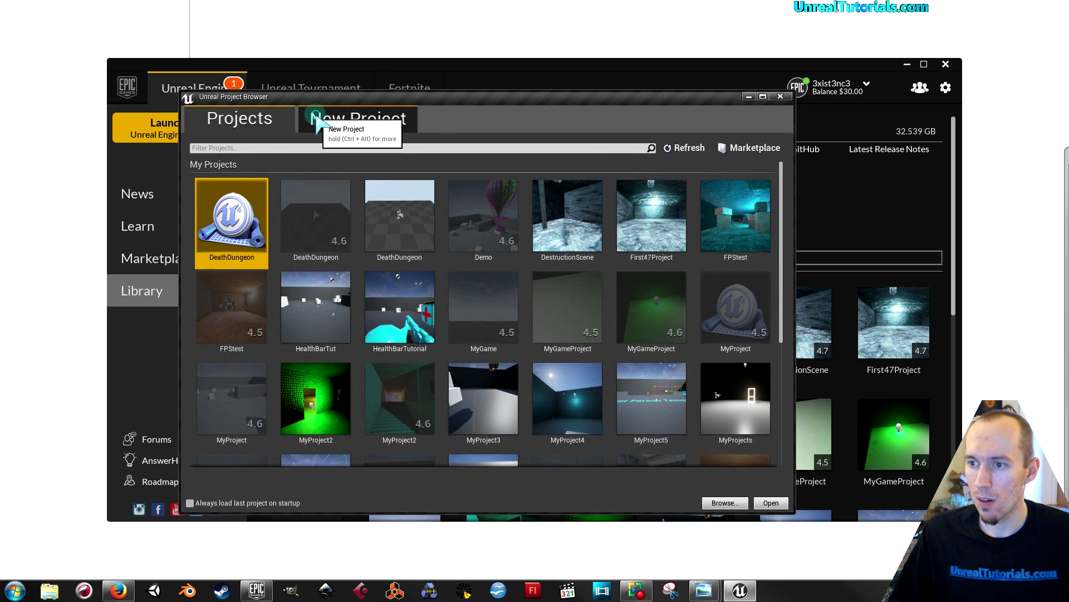
left_click(320, 123)
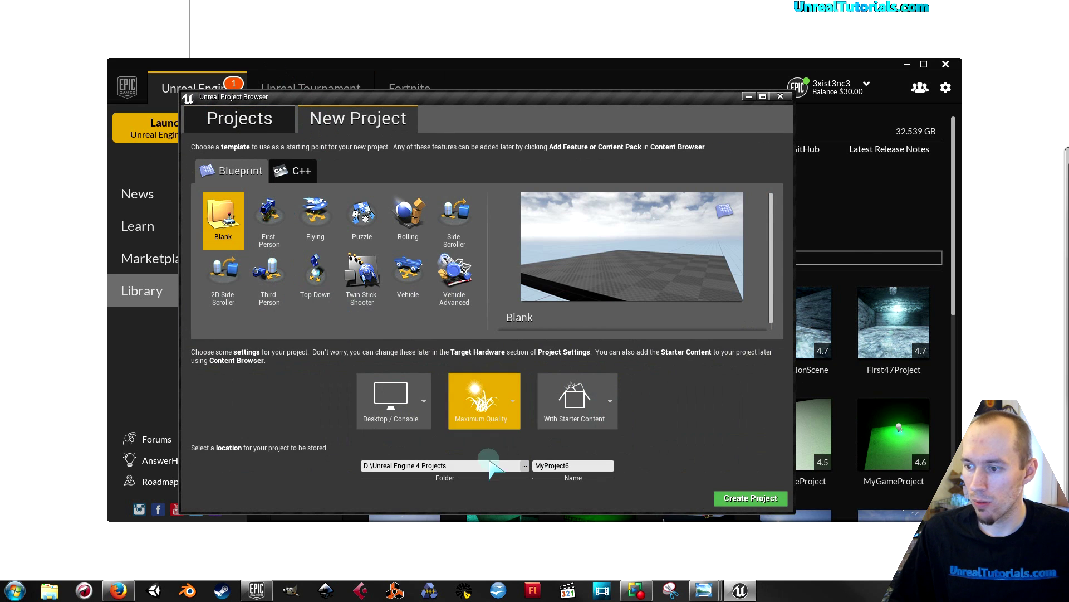
left_click(273, 229)
Step: Name the new project Respawn and create it
left_click(588, 468)
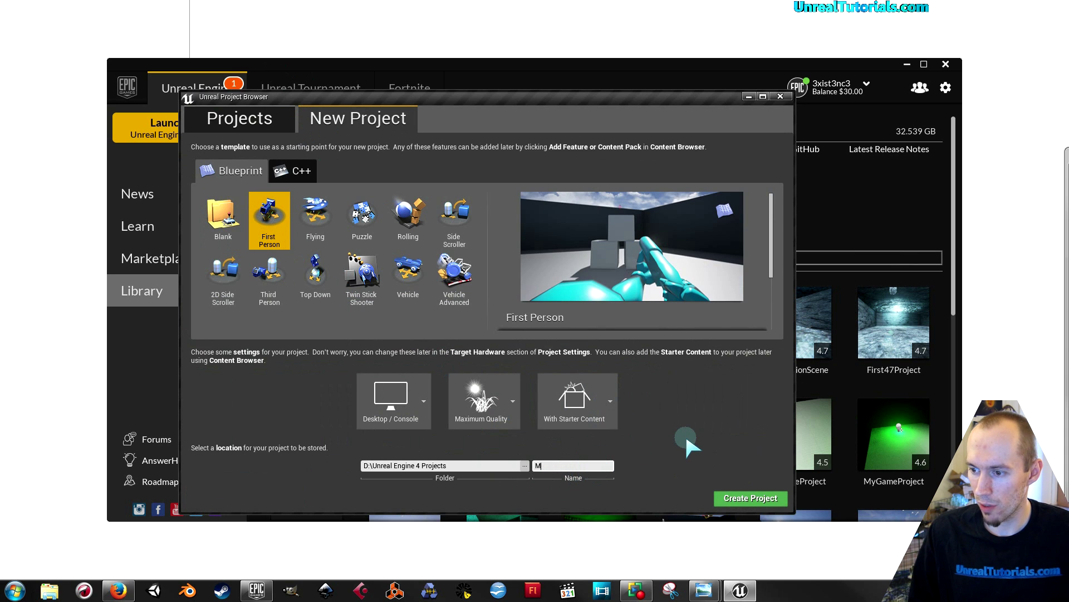
key("BackSpace")
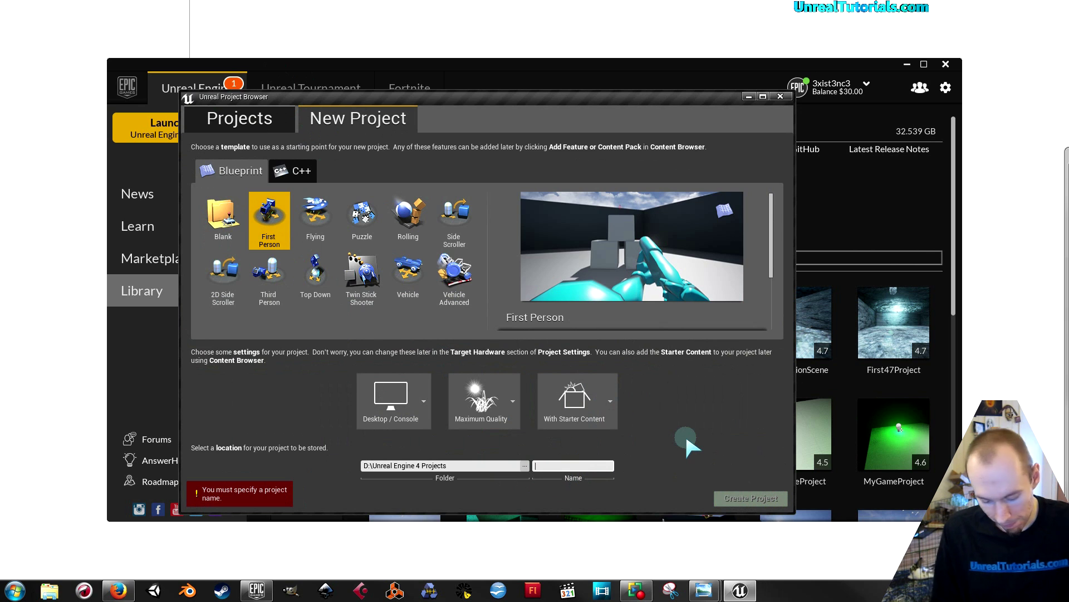
type("Re")
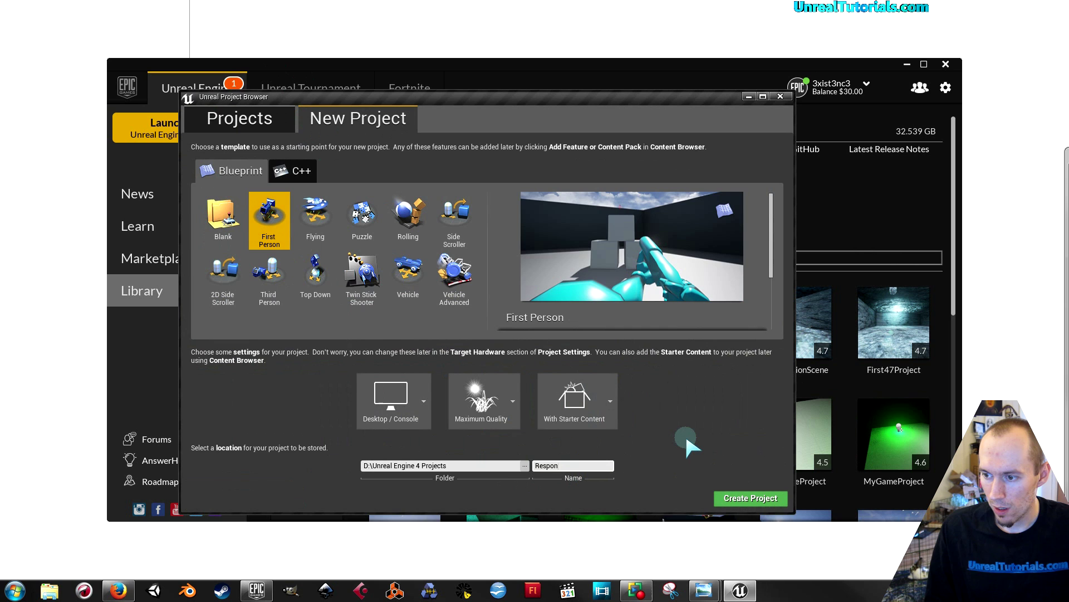
type("spawn")
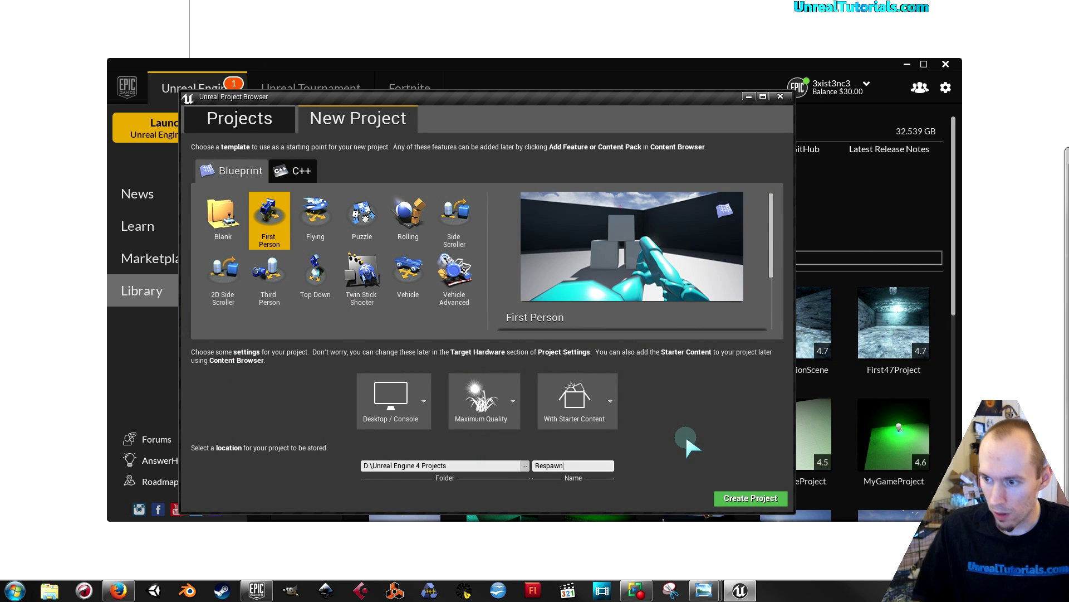
left_click(751, 498)
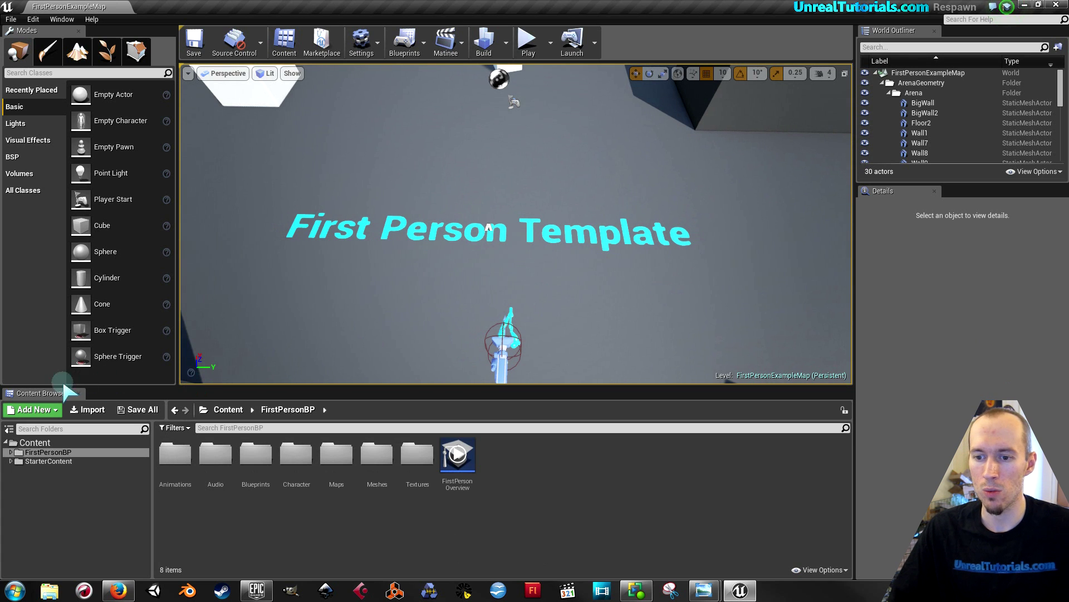
Step: Dock the Content Browser beneath the Modes panel and widen both it and its folder tree
left_click_drag(43, 394, 71, 525)
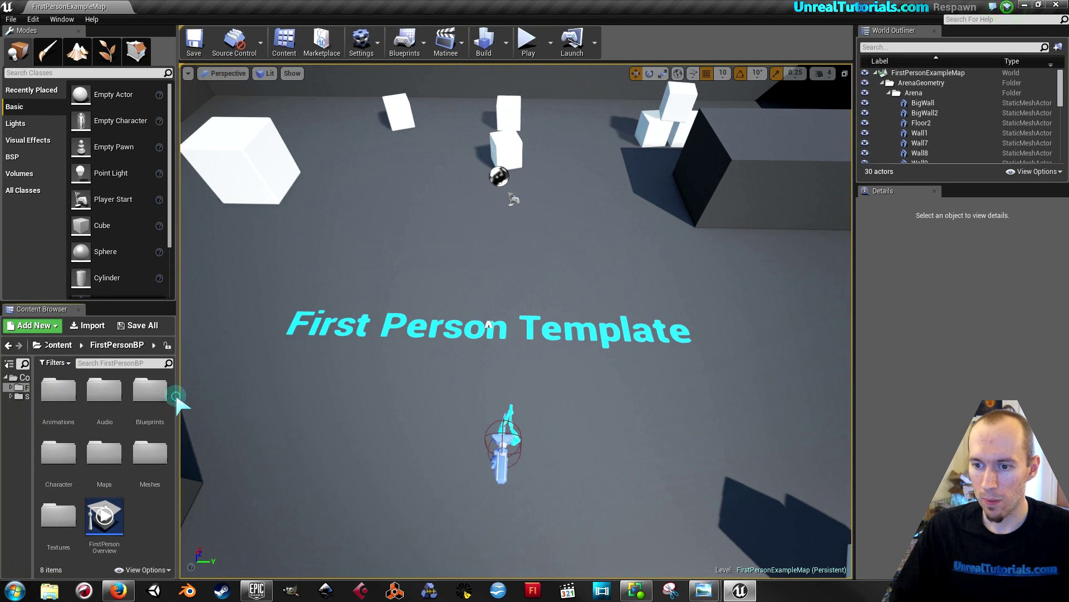
left_click_drag(174, 401, 345, 406)
left_click_drag(61, 444, 125, 443)
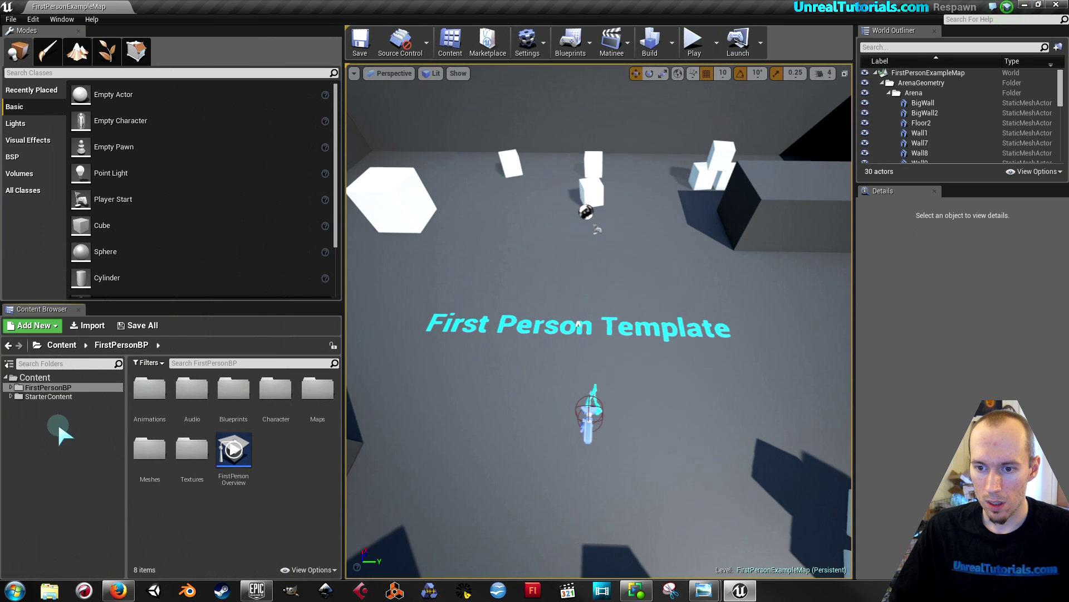
Step: Open the FirstPersonBP Maps folder in the Content Browser and save a copy of the current level there as RespawnLevel1
left_click(11, 388)
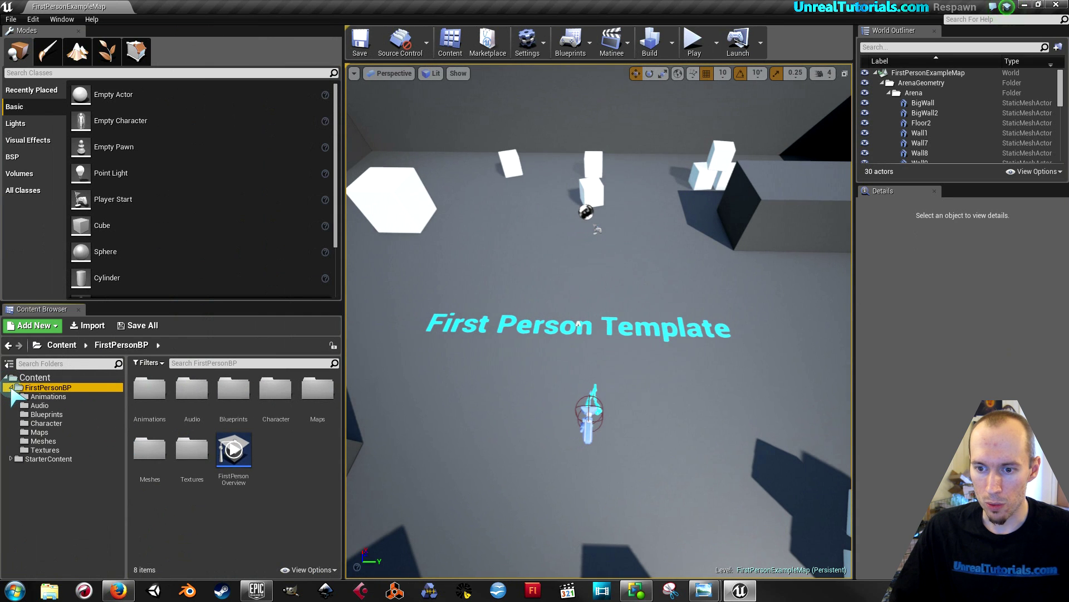
left_click(39, 432)
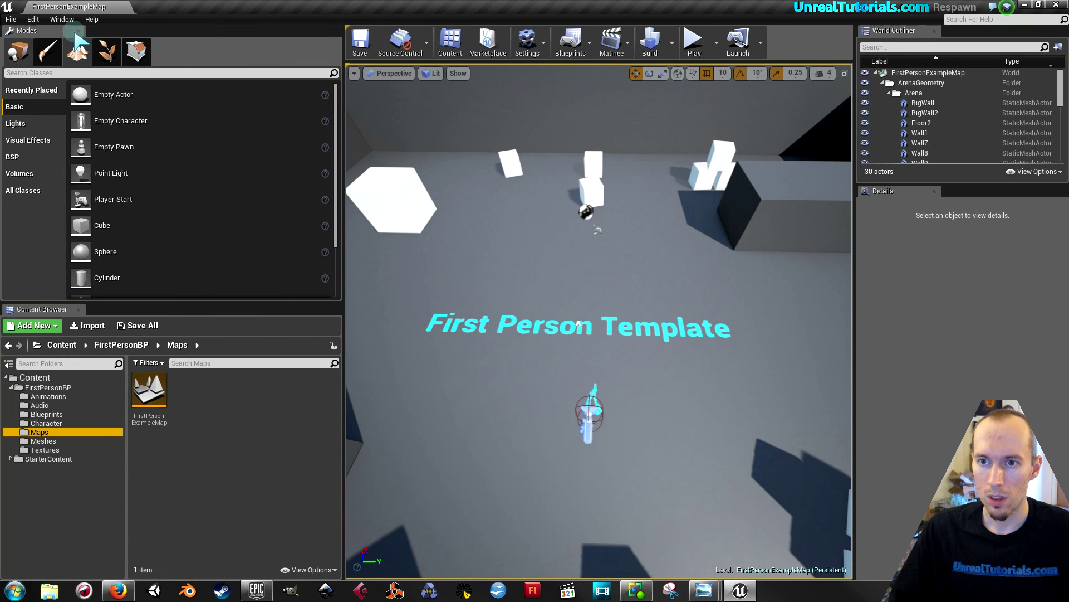
left_click(10, 19)
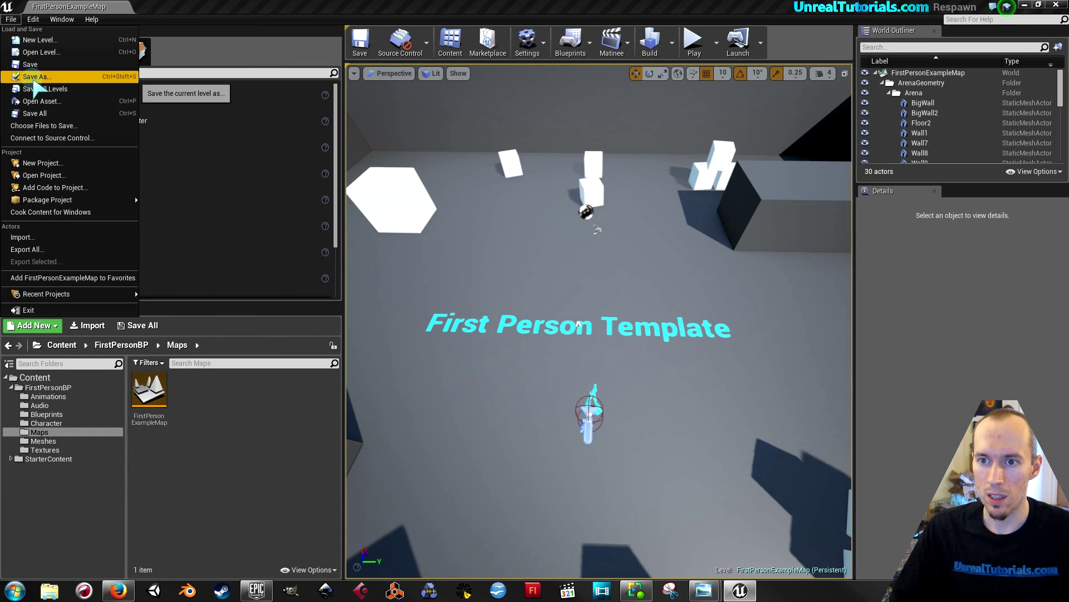
left_click(35, 76)
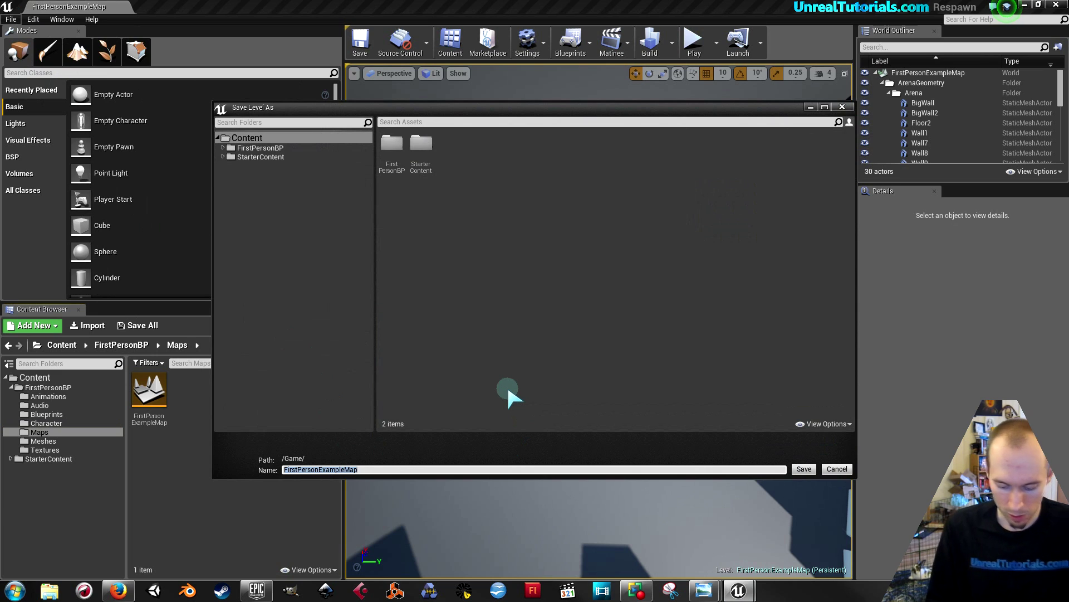
type("RespawnLevel1")
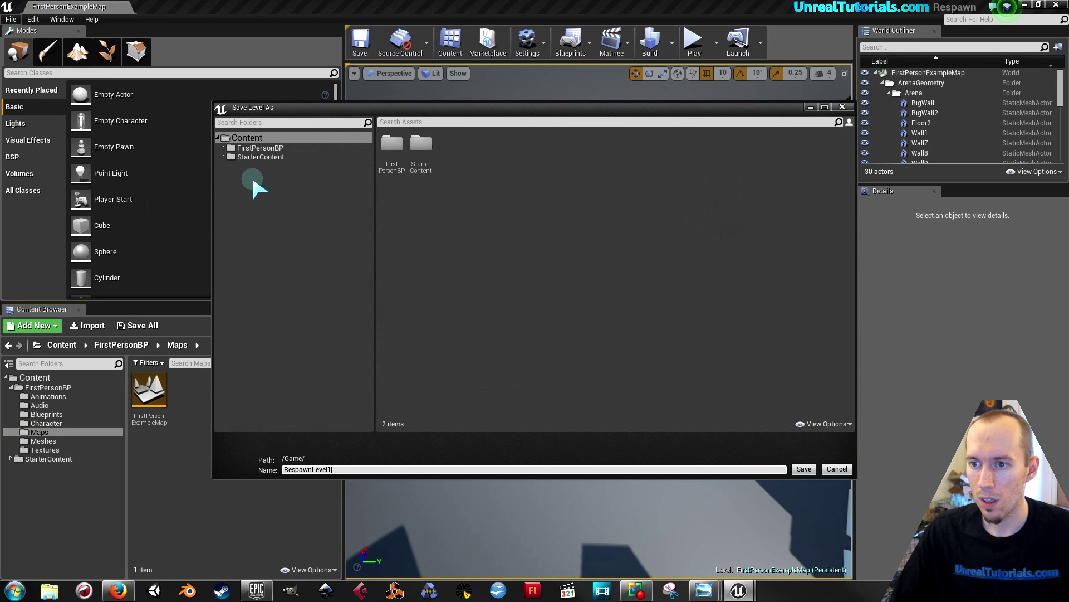
left_click(223, 148)
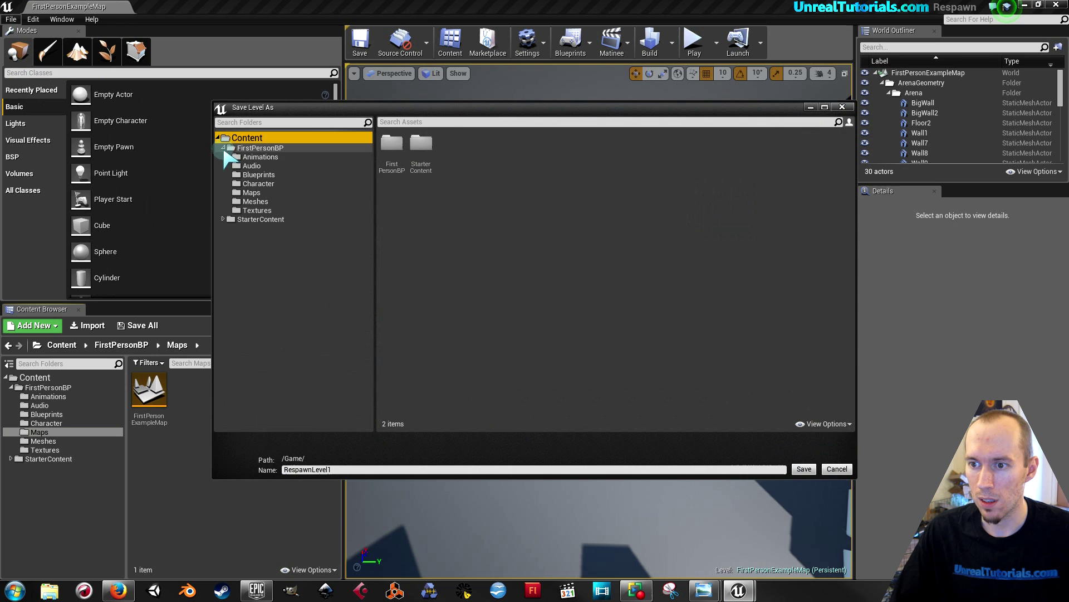
left_click(250, 193)
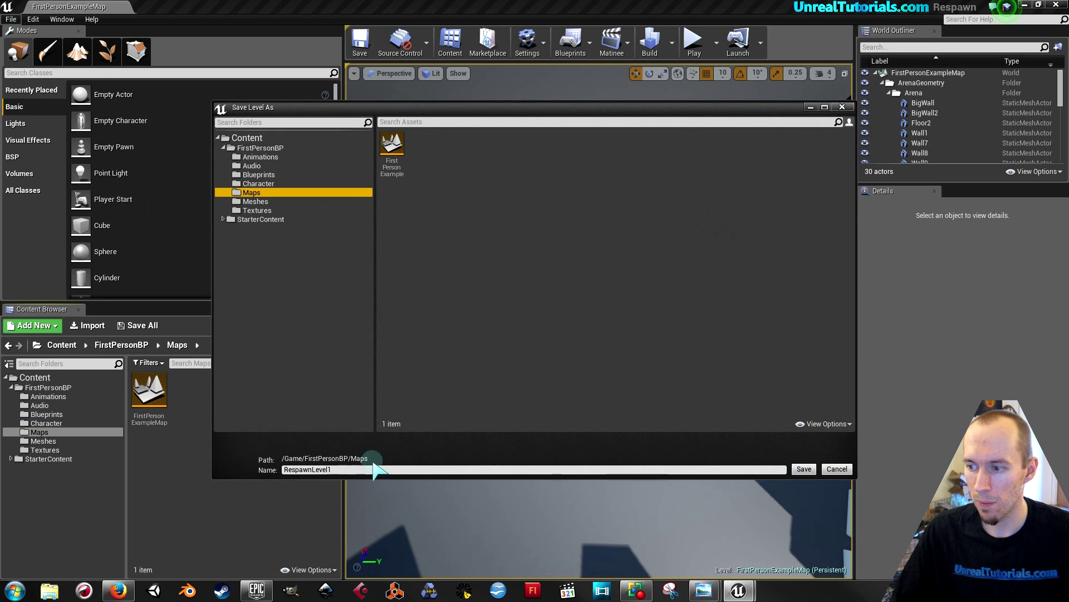
left_click(607, 471)
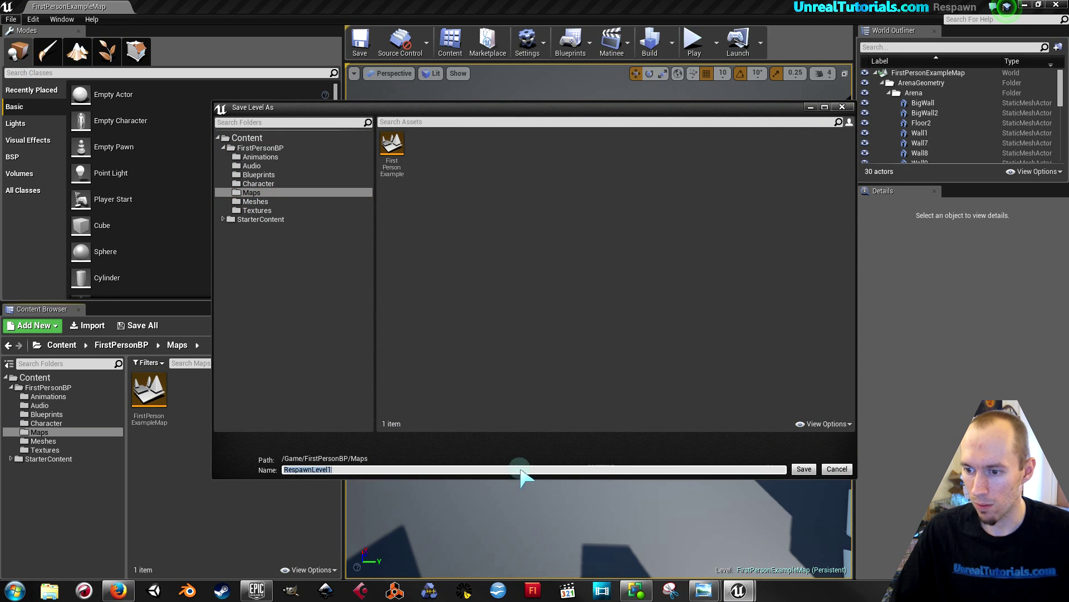
left_click(420, 469)
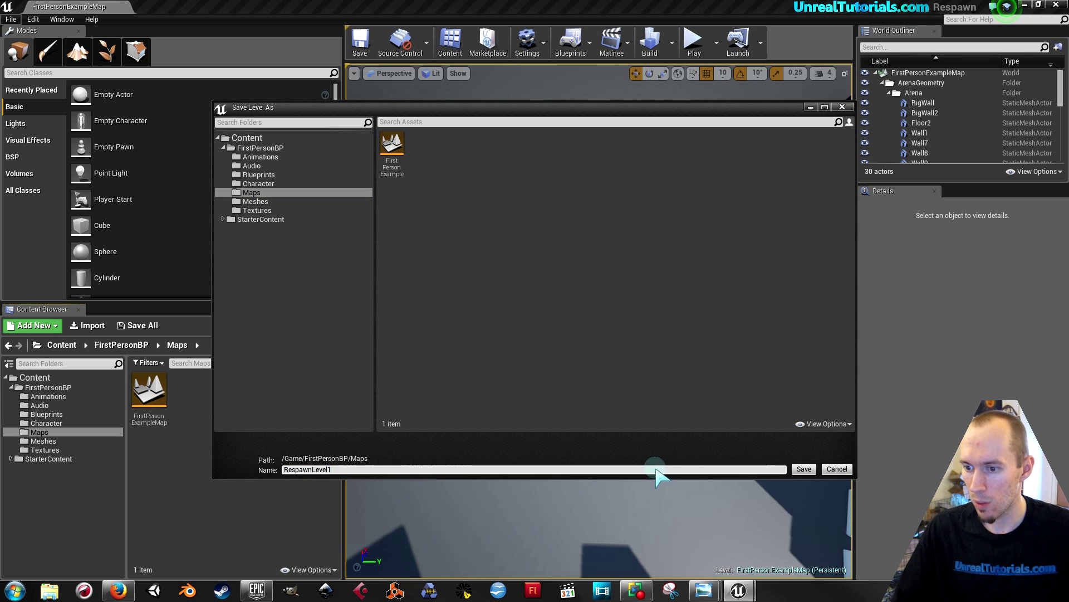
left_click(804, 468)
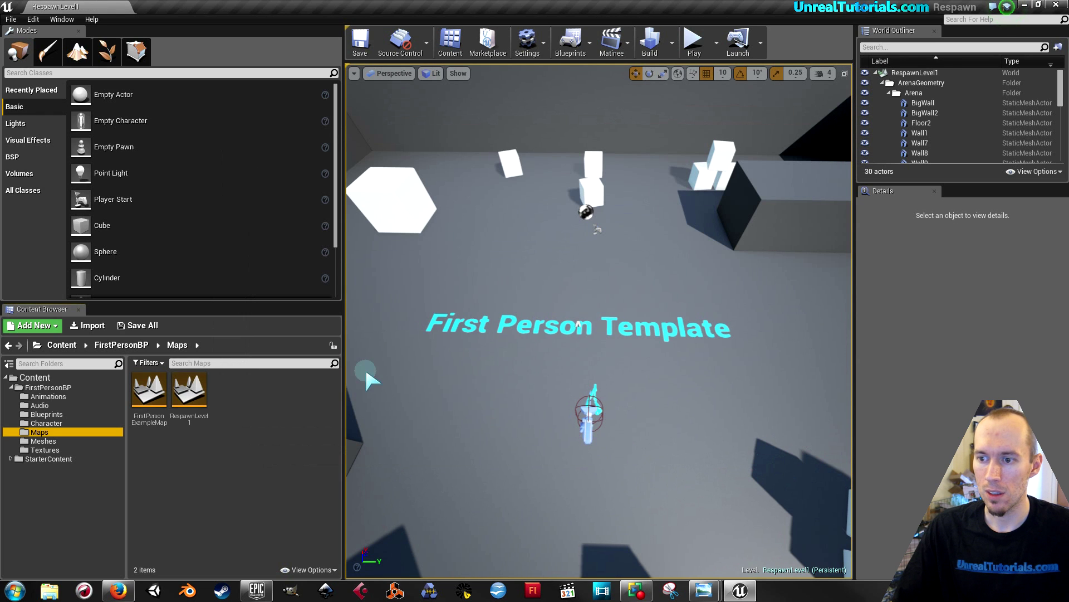
Step: Narrow the Content Browser slightly and save another copy of the level in the Maps folder as RespawnLevel2
left_click_drag(344, 402, 273, 394)
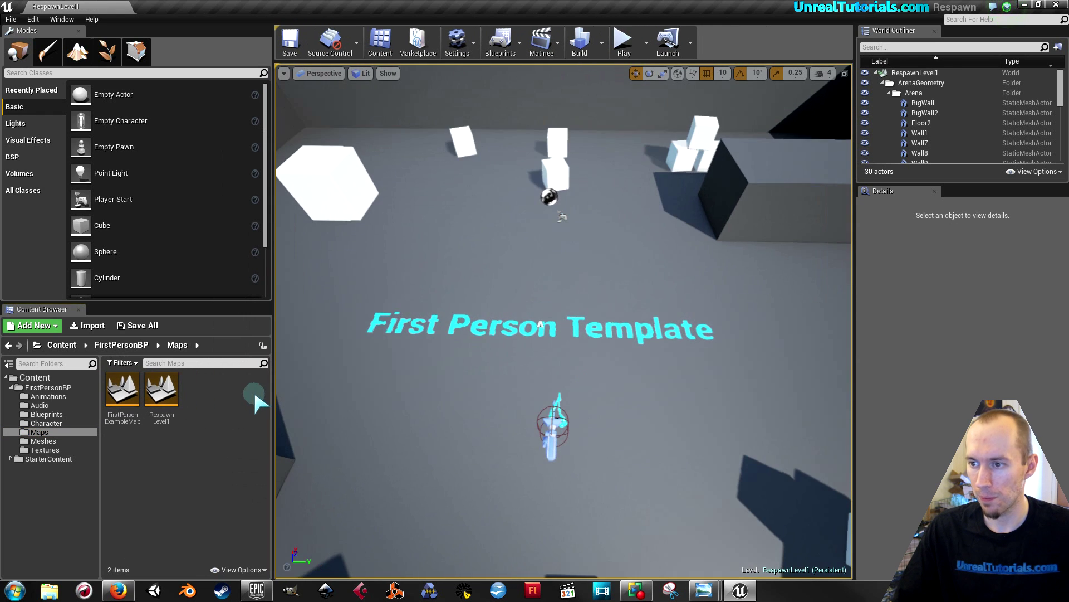
left_click(10, 19)
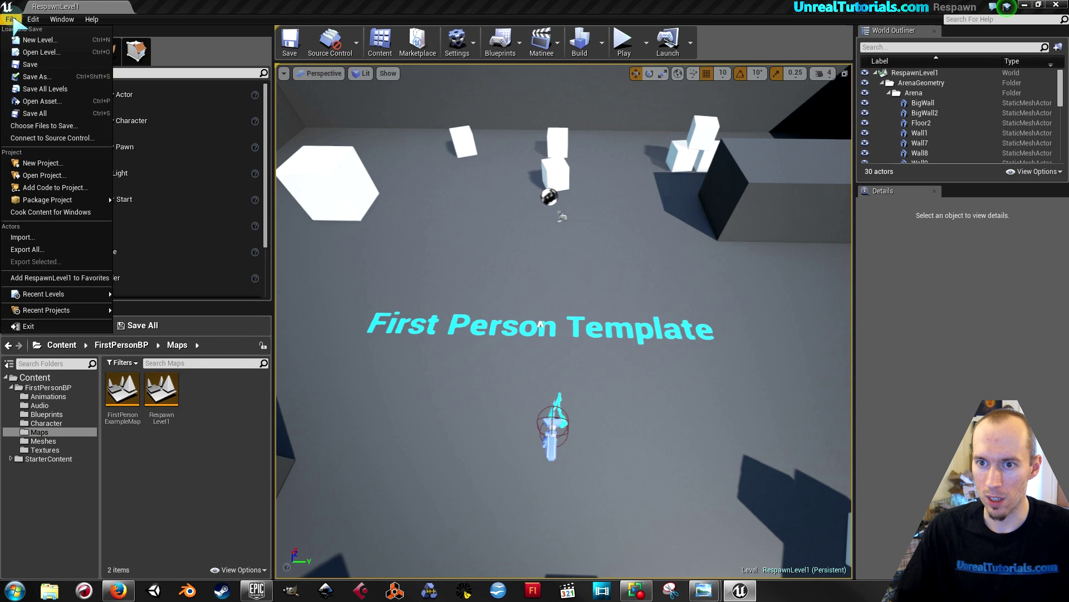
left_click(35, 77)
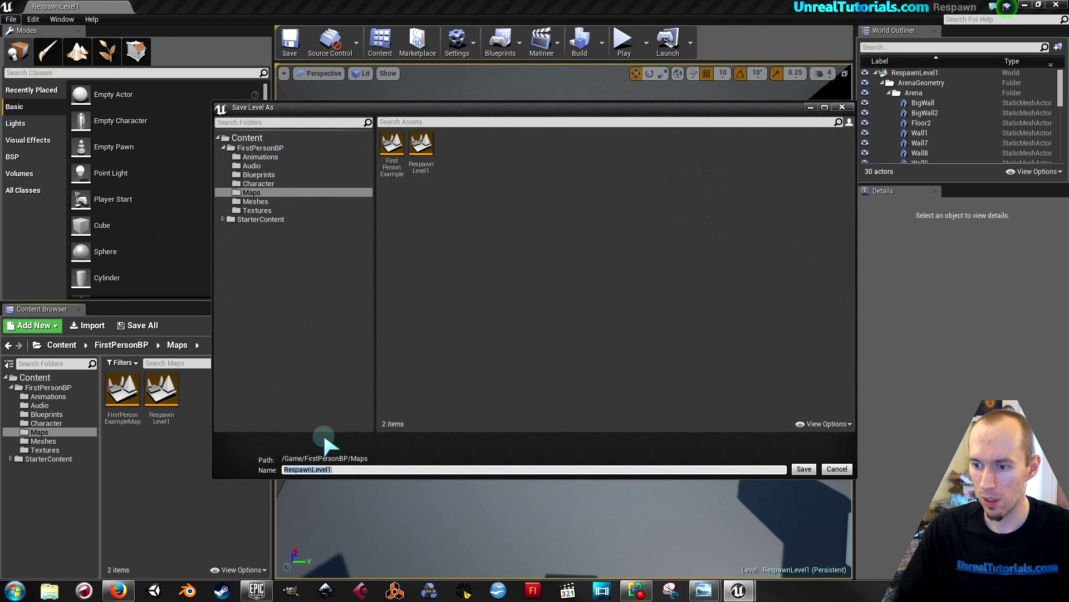
key("BackSpace")
type("2")
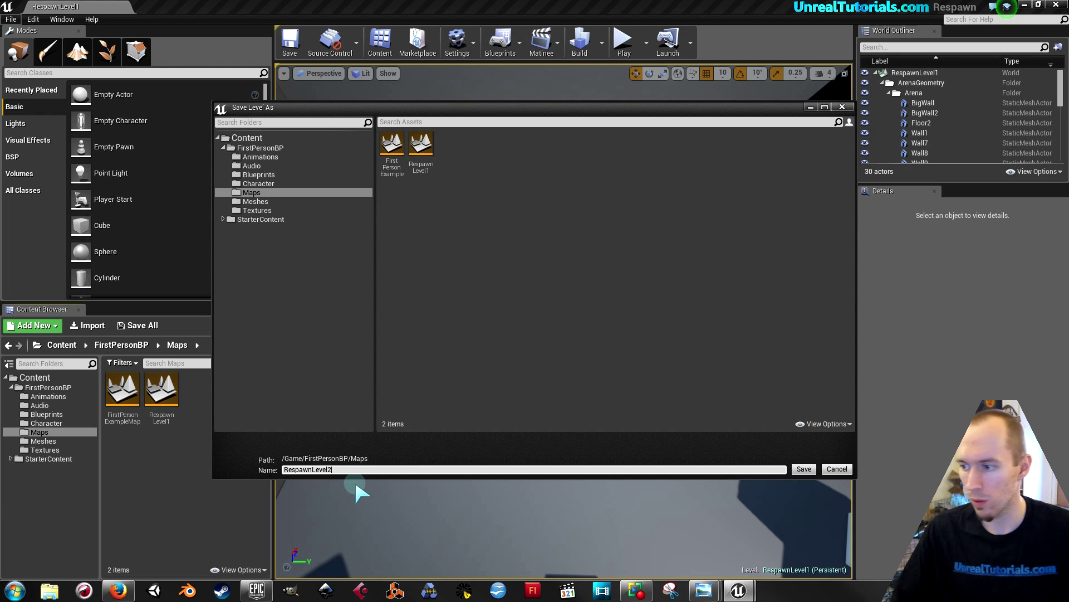
left_click(802, 469)
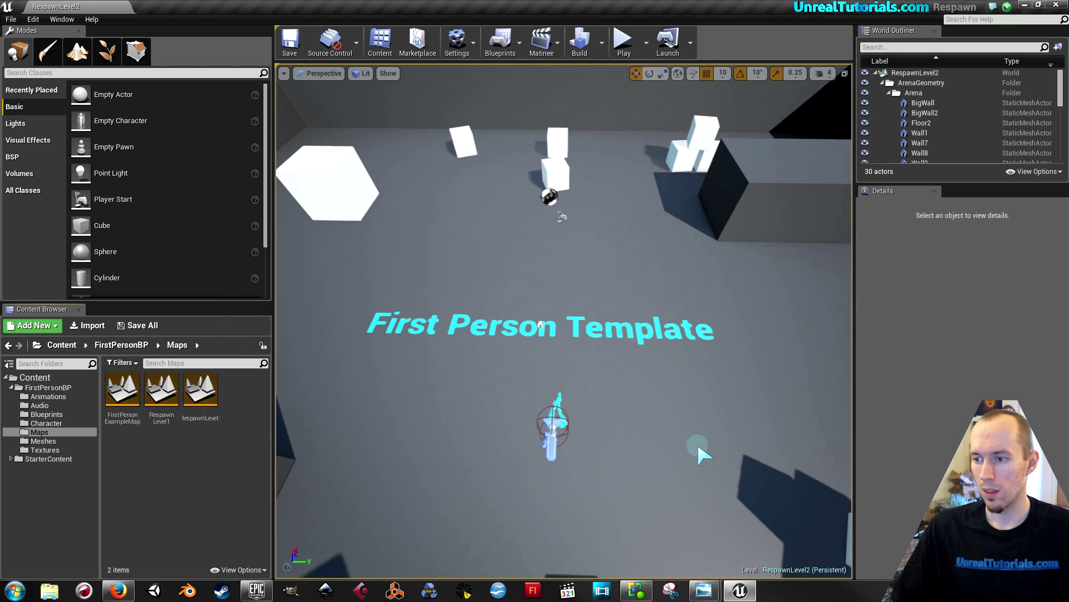
Step: Move LargeCube to the middle of the arena, at about X 20, Y 0, and save RespawnLevel2
right_click_drag(590, 323, 618, 402)
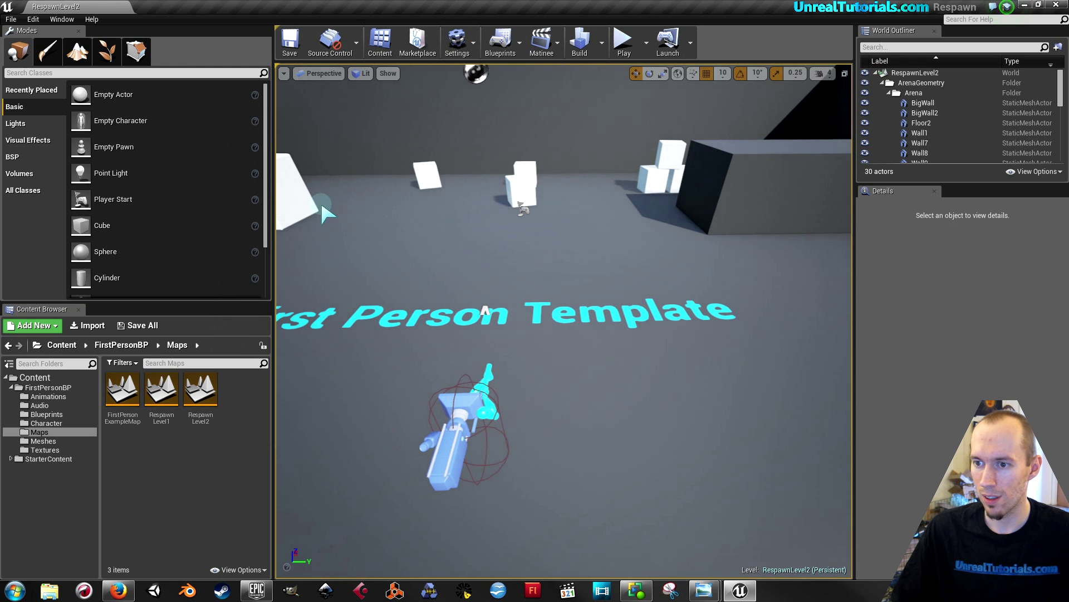
left_click(295, 198)
right_click_drag(296, 197, 276, 201)
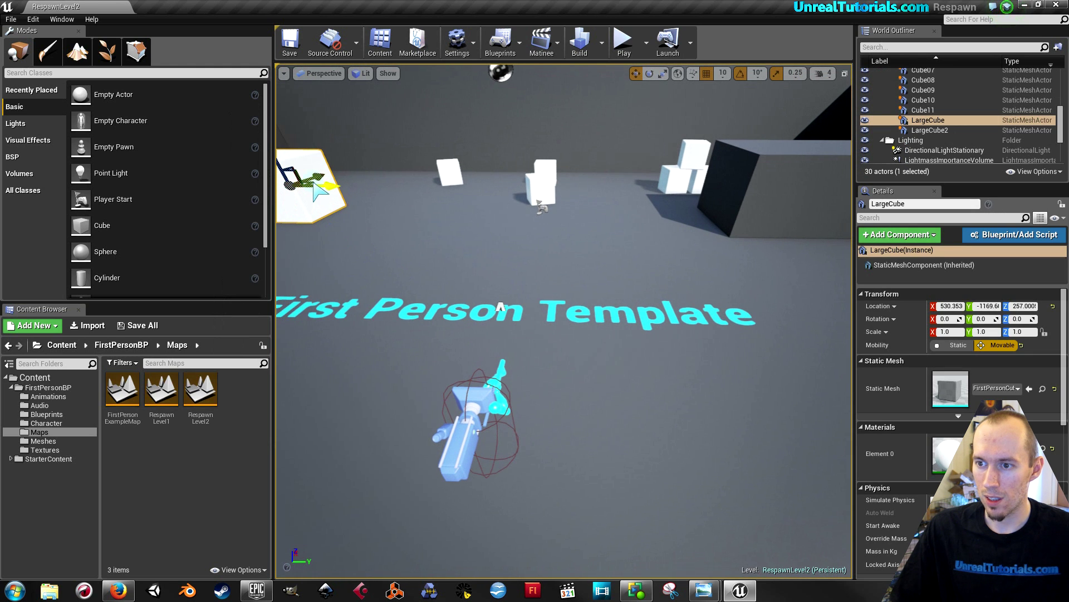
left_click_drag(310, 187, 551, 224)
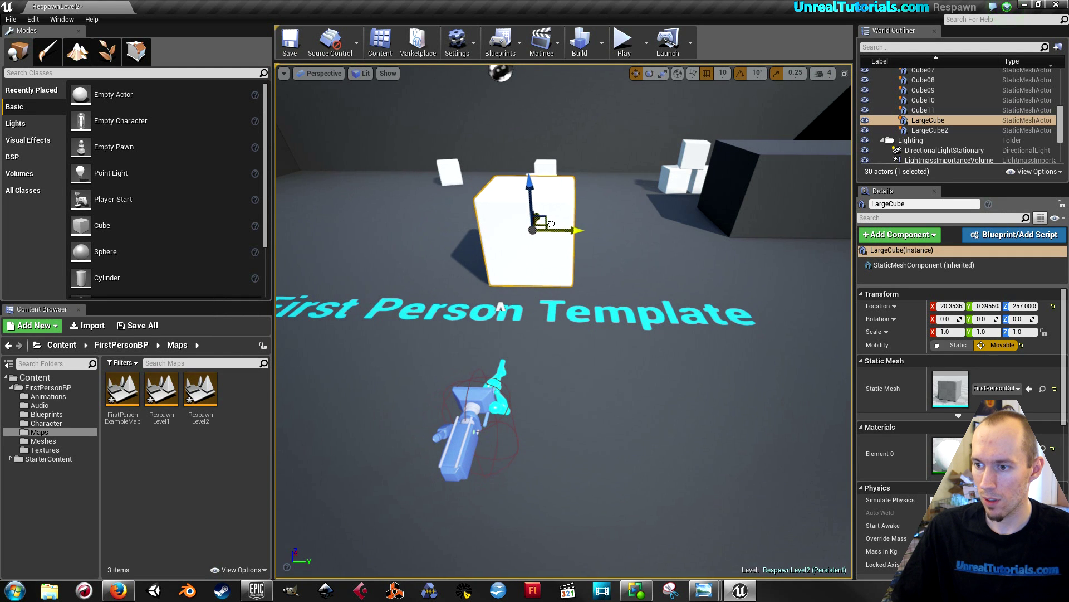
right_click_drag(565, 262, 583, 115)
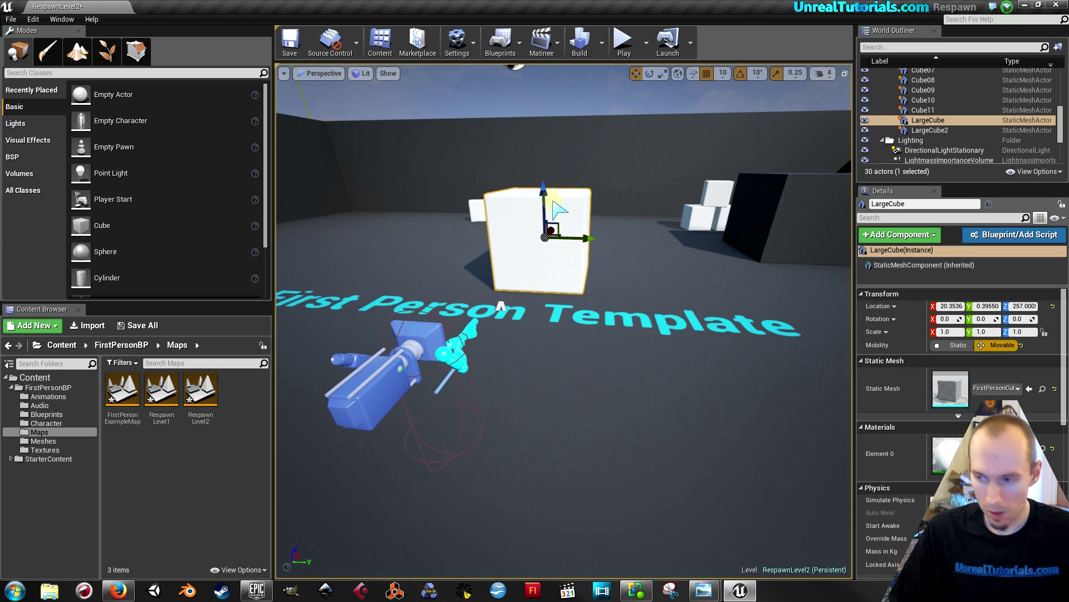
key("f")
scroll(562, 278, "down", 5)
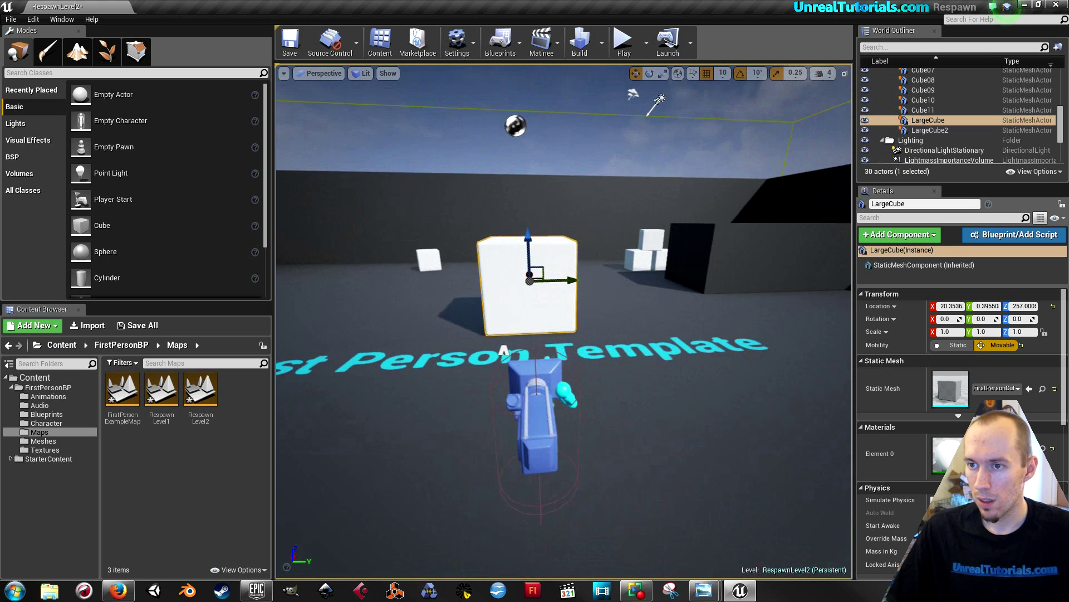
left_click(289, 44)
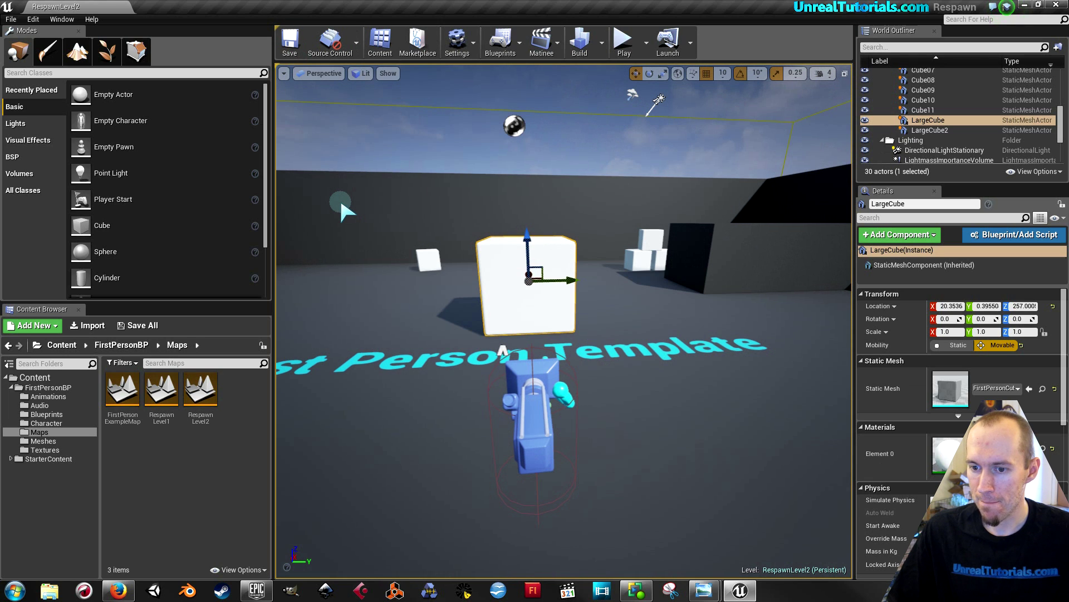
Step: Open the RespawnLevel1 level from the Maps folder and look across its arena
double_click(162, 389)
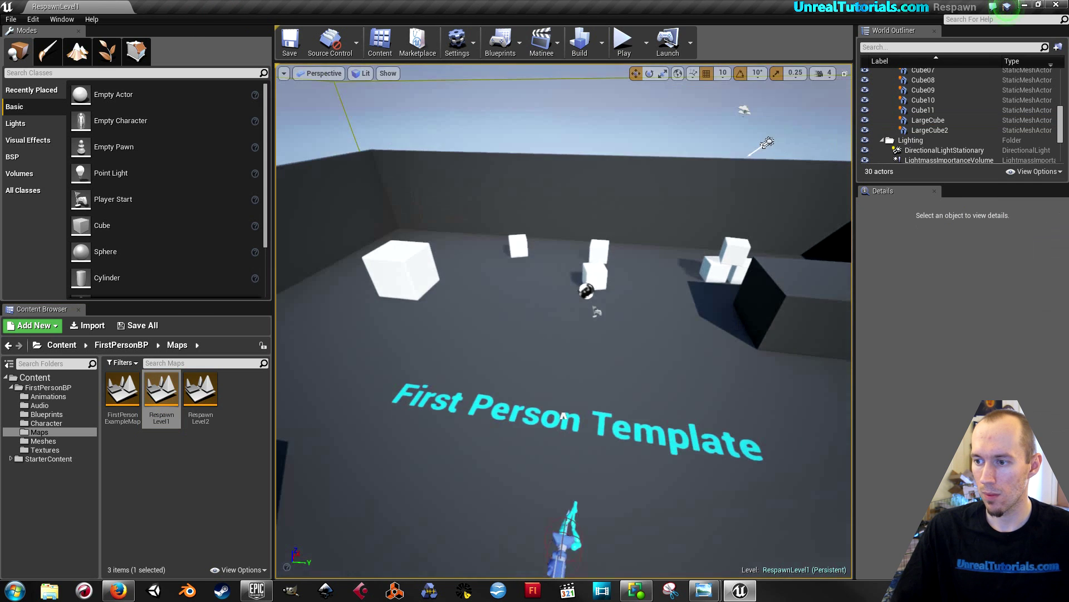
right_click_drag(564, 321, 674, 312)
right_click_drag(499, 350, 478, 313)
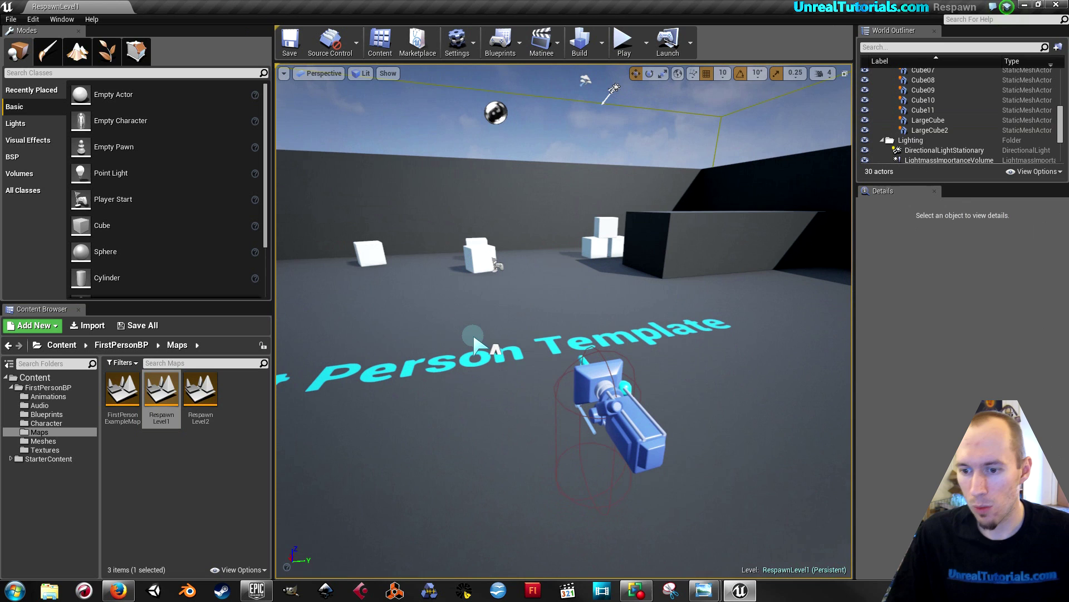
Step: Open the FirstPersonCharacter blueprint from the FirstPersonBP Blueprints folder
left_click(46, 414)
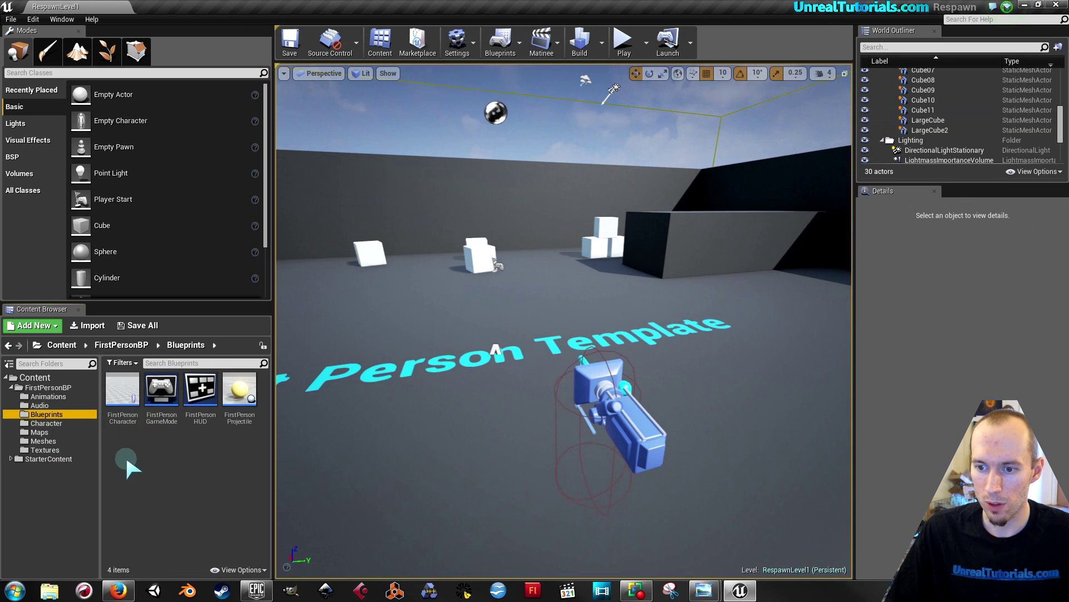
double_click(122, 400)
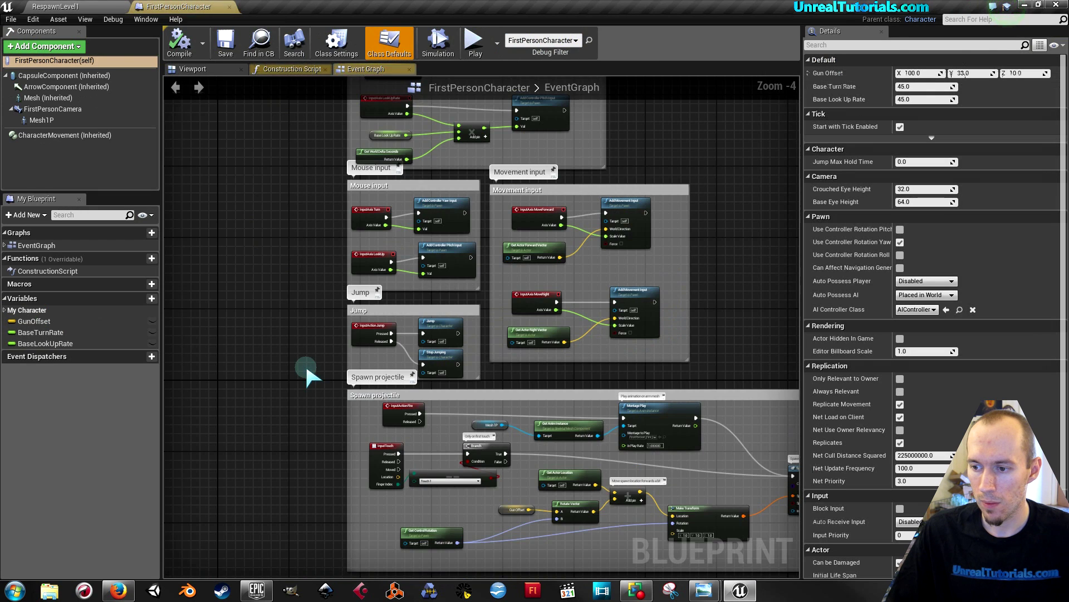
Step: Add an Event Destroyed node in the empty area of the event graph below the Spawn projectile group
right_click_drag(305, 363, 278, 232)
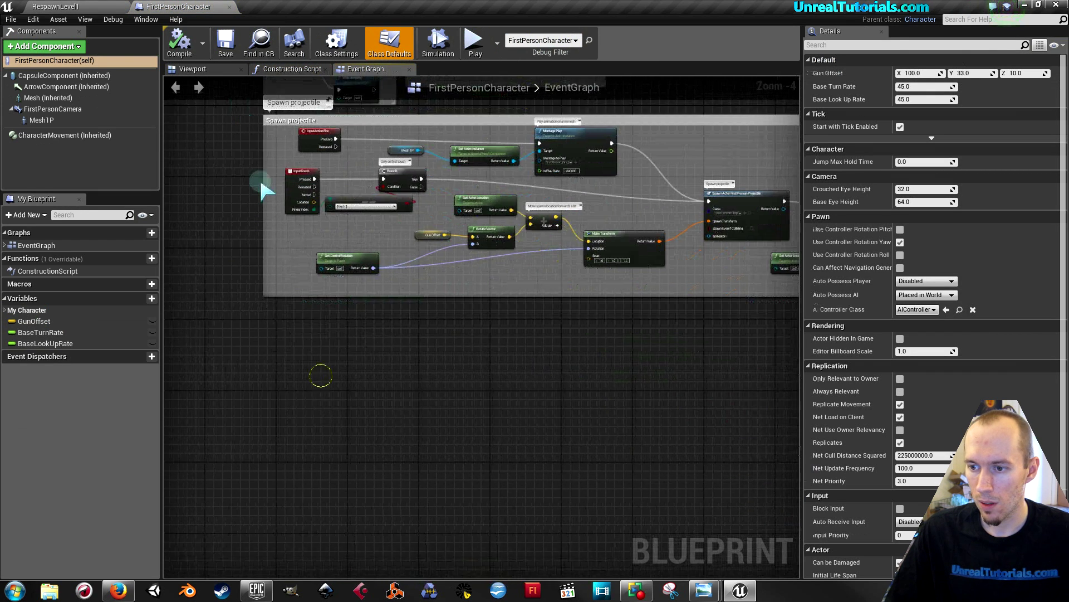
scroll(269, 301, "up", 4)
right_click_drag(339, 360, 288, 192)
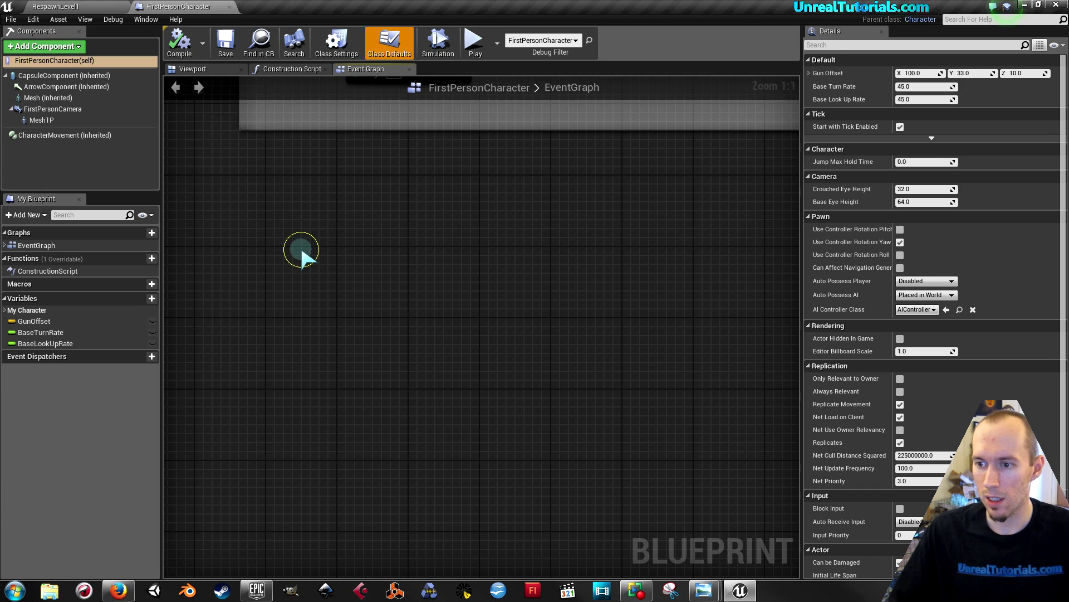
right_click(301, 250)
type("event des")
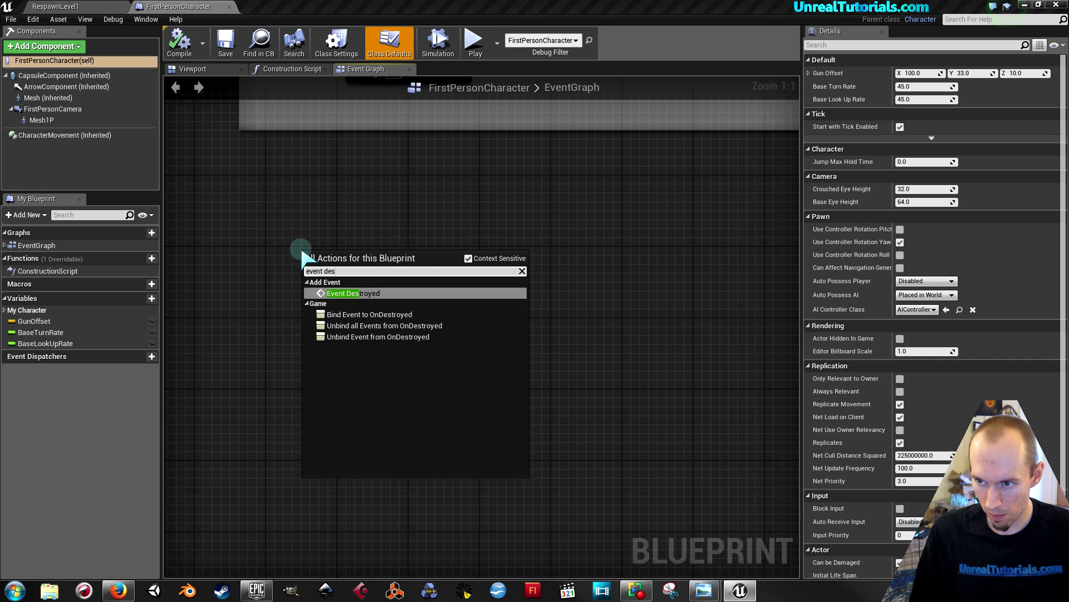
key("Return")
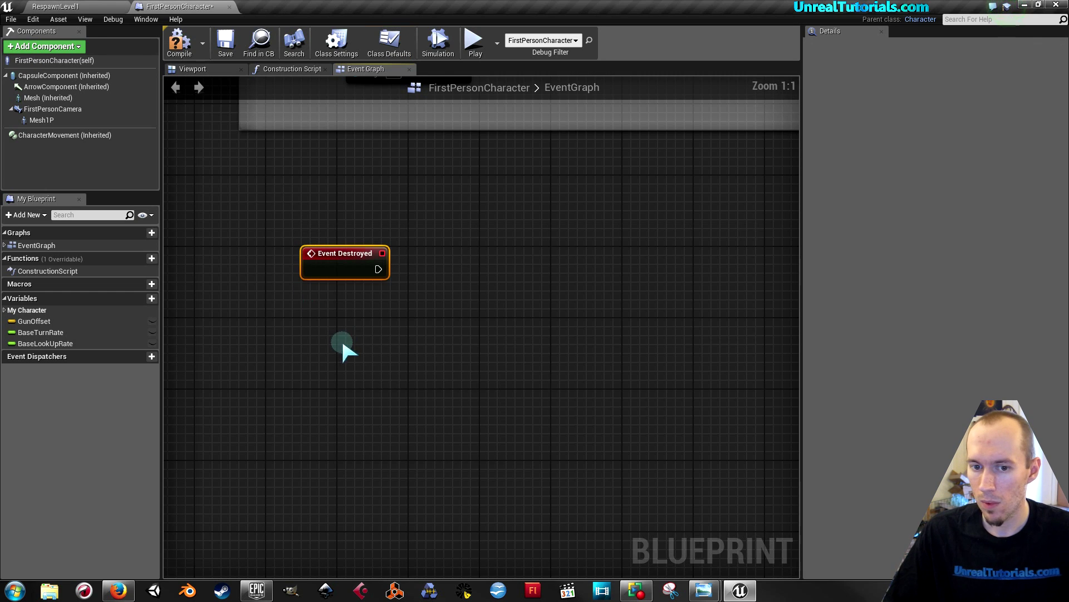
Step: Add an Open Level node driven by Event Destroyed and line it up level with the event
right_click_drag(342, 336, 310, 334)
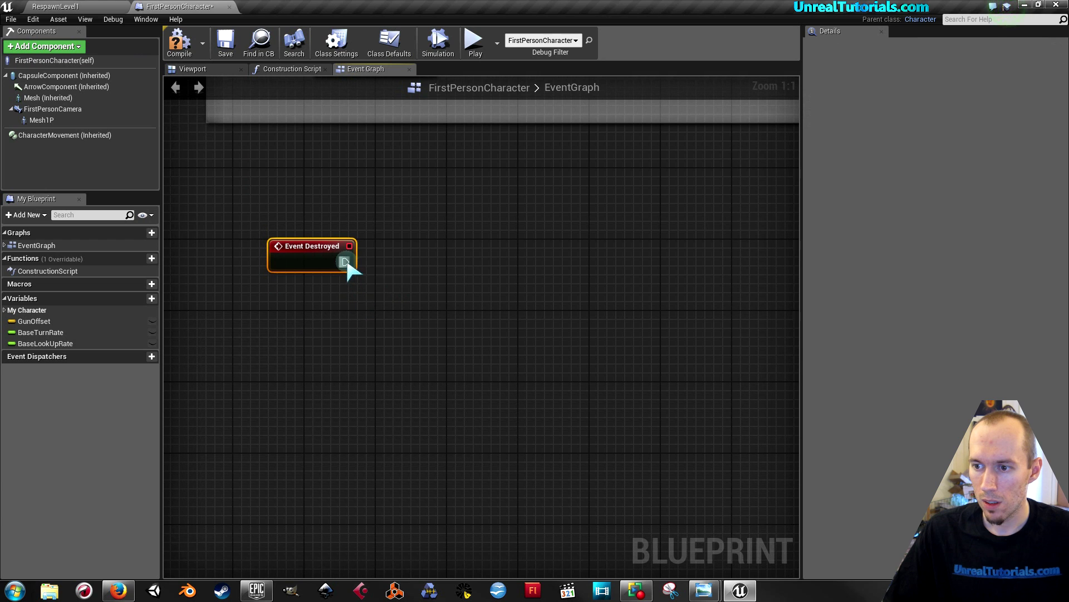
left_click_drag(346, 262, 394, 248)
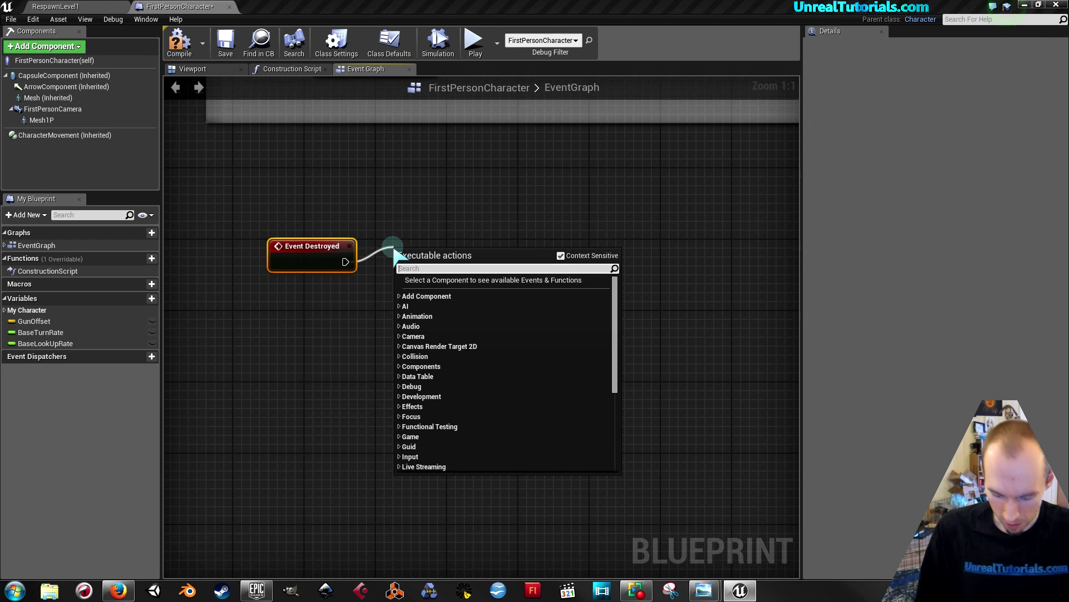
type("open level")
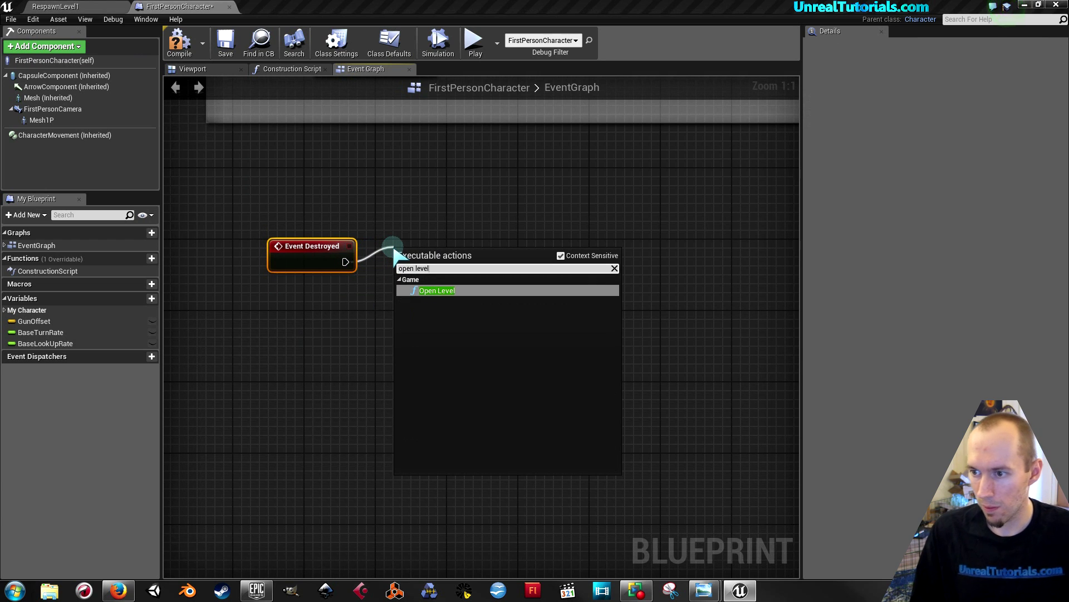
key("Return")
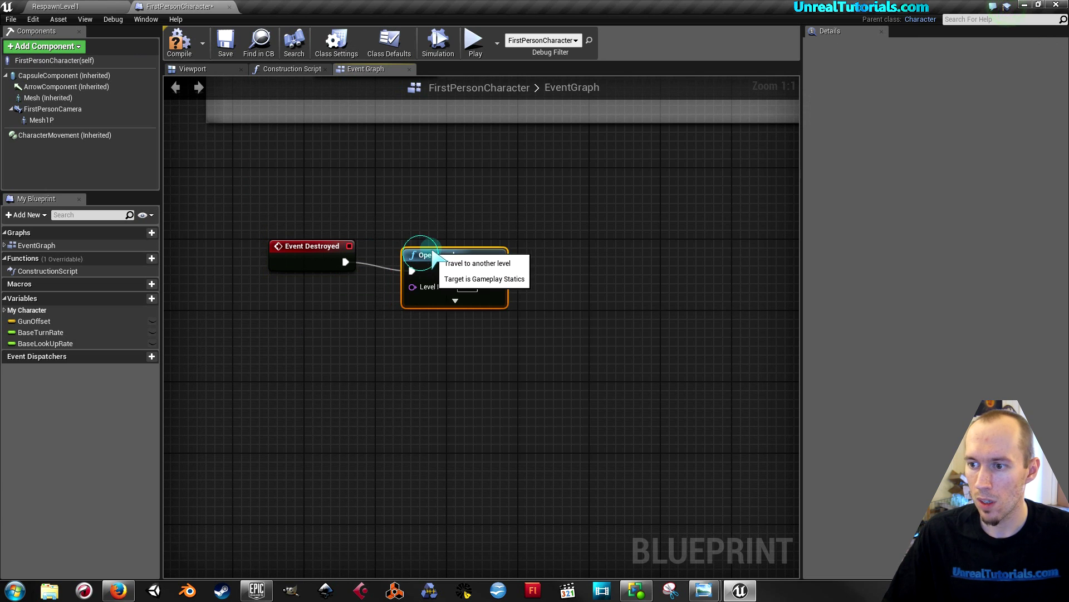
left_click_drag(424, 255, 442, 246)
left_click(400, 312)
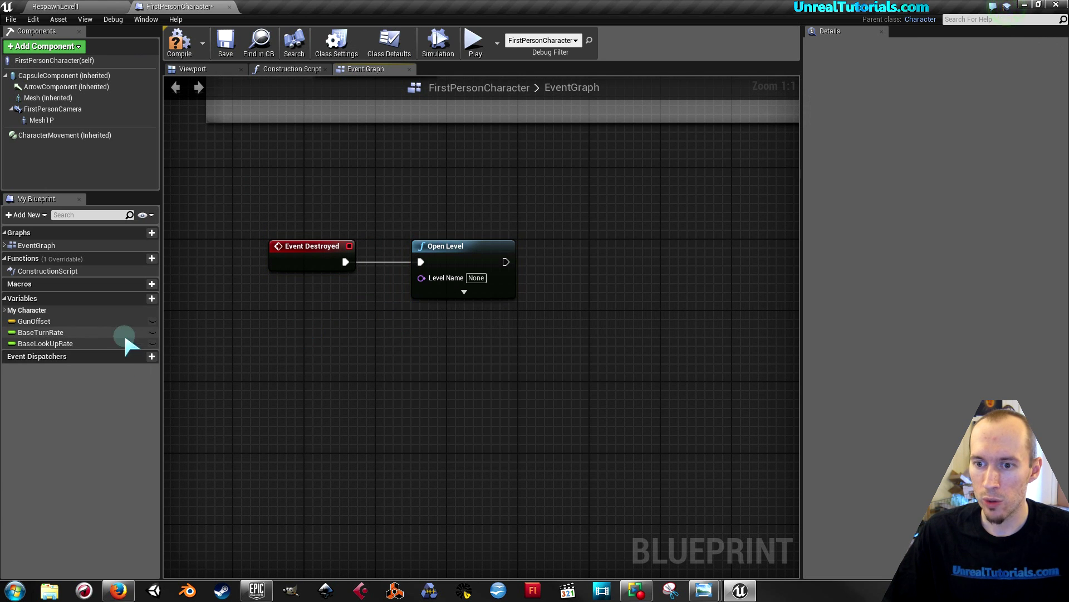
Step: Create a variable of type Name called "The given level" in the character blueprint, widening the variable details area
left_click(151, 297)
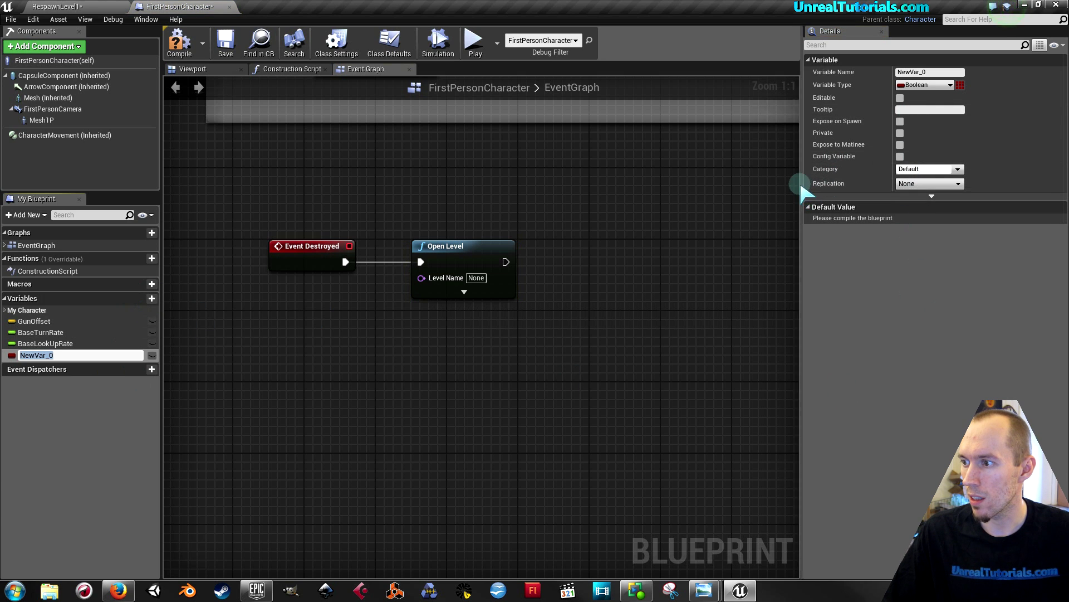
left_click_drag(805, 195, 757, 192)
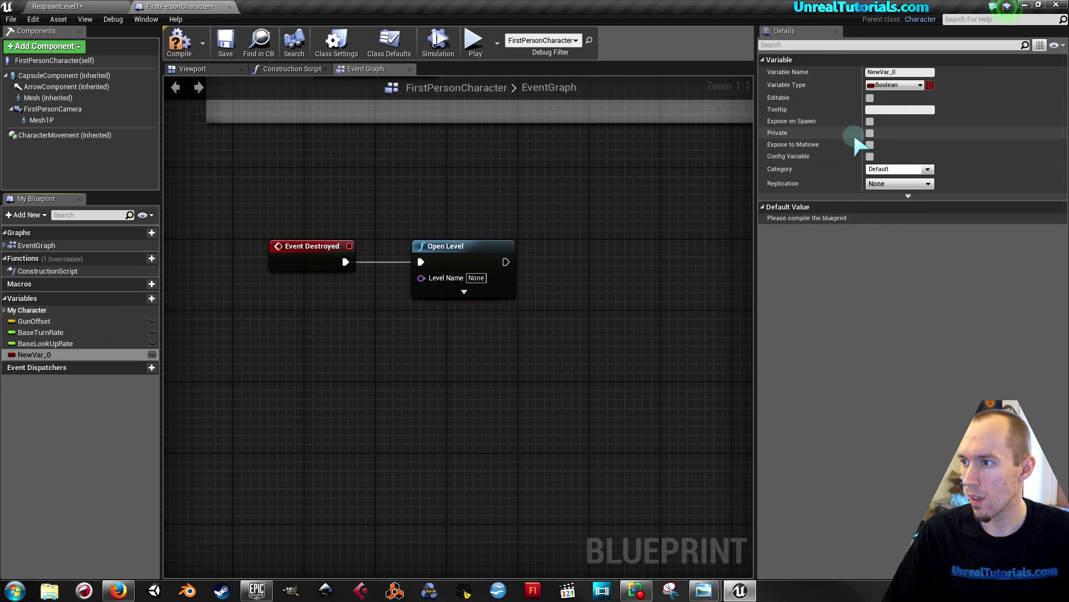
left_click(888, 86)
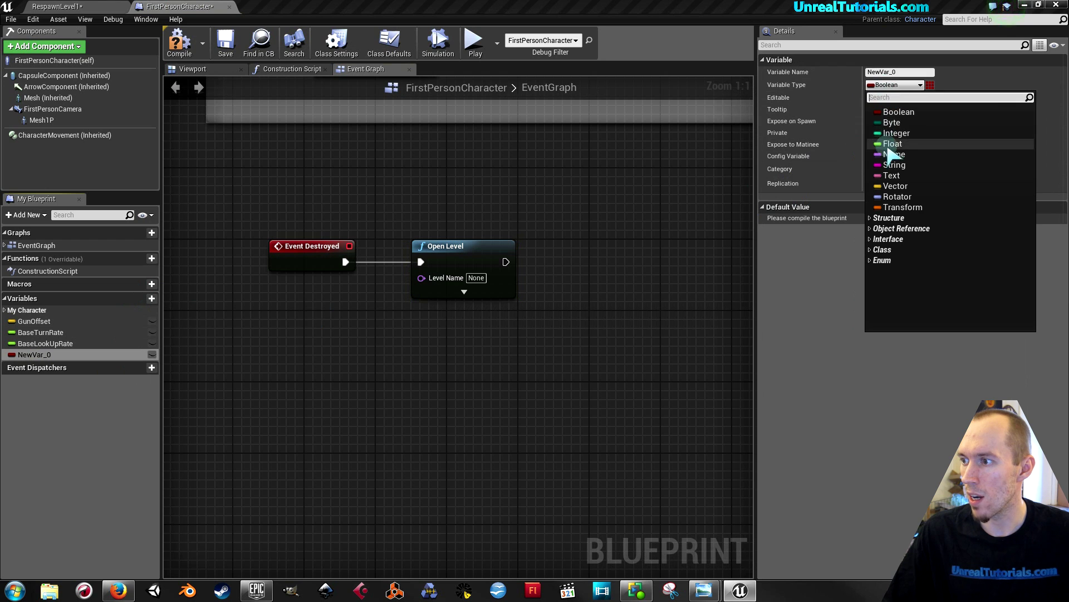
left_click(892, 154)
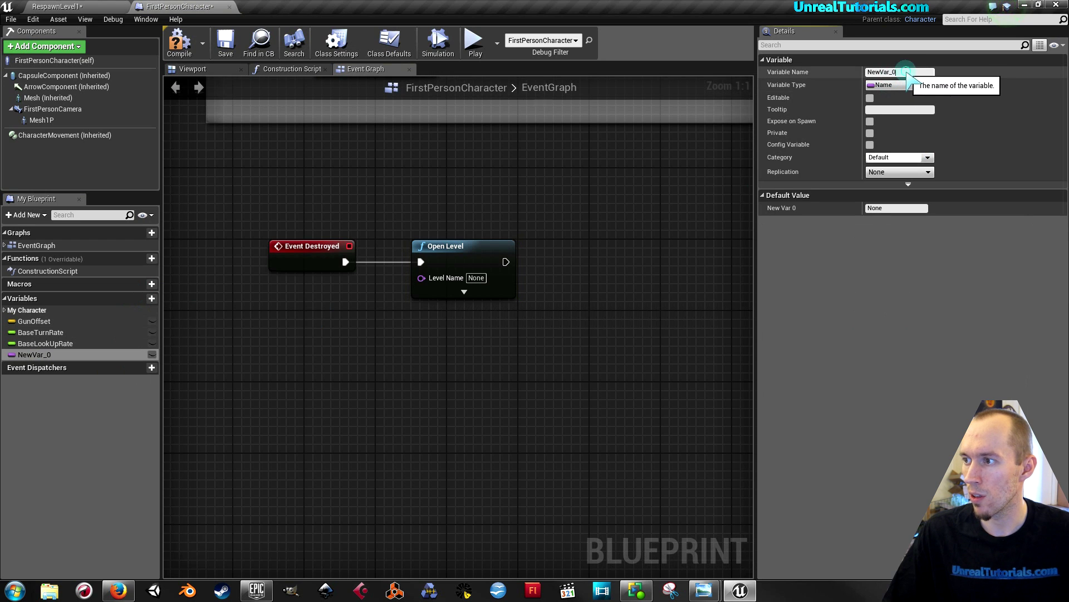
left_click(905, 72)
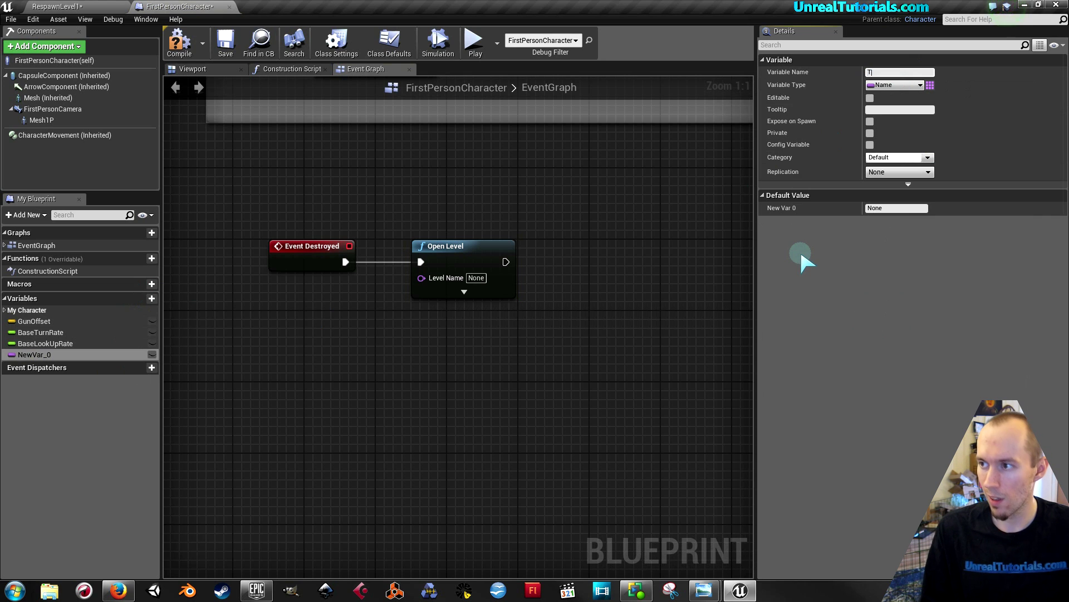
type("level")
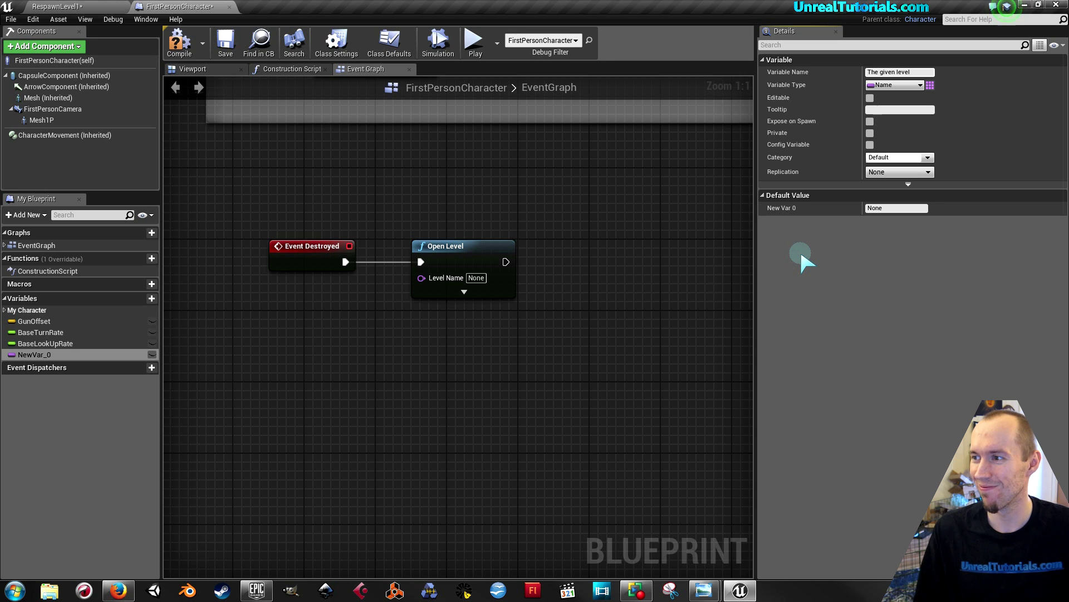
key("Return")
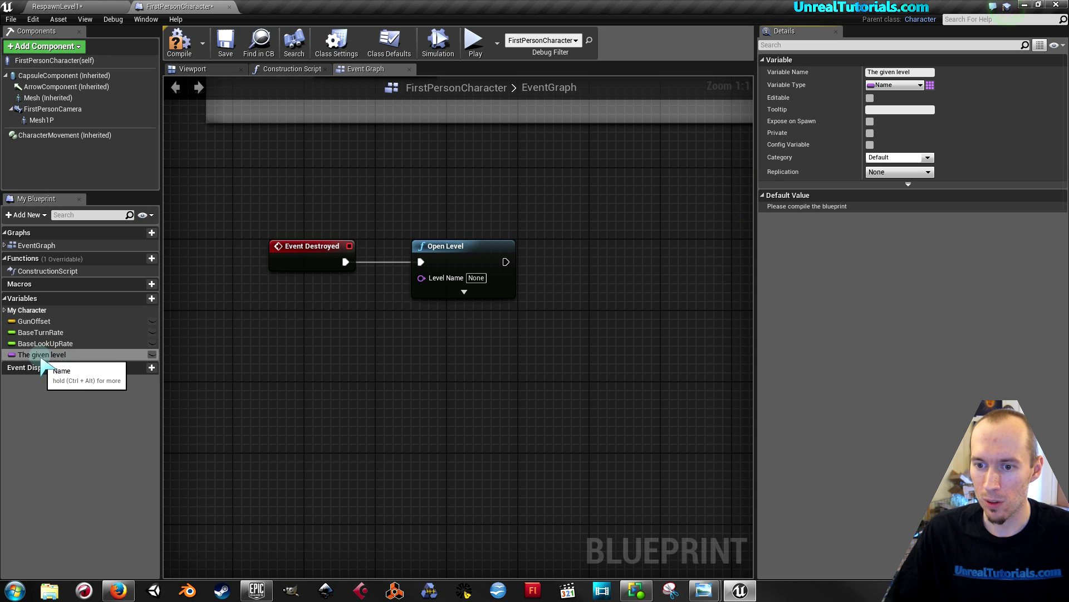
Step: Place a getter for The given level, connect it to Open Level's Level Name input, and align Event Destroyed with Open Level
left_click_drag(33, 355, 288, 319)
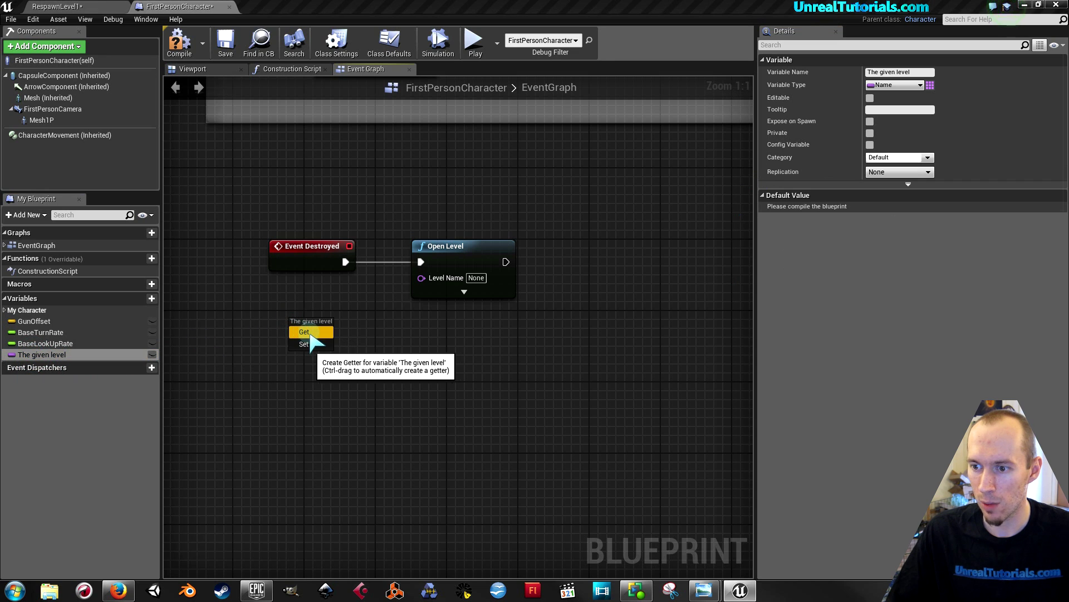
left_click(305, 332)
left_click_drag(350, 329, 430, 255)
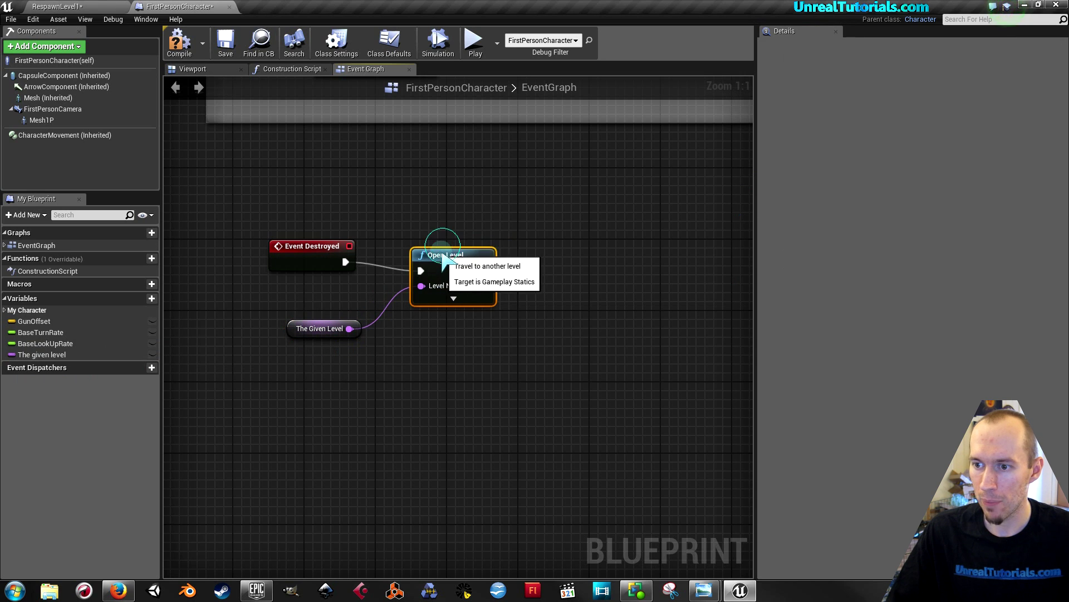
left_click_drag(317, 244, 309, 253)
left_click(324, 219)
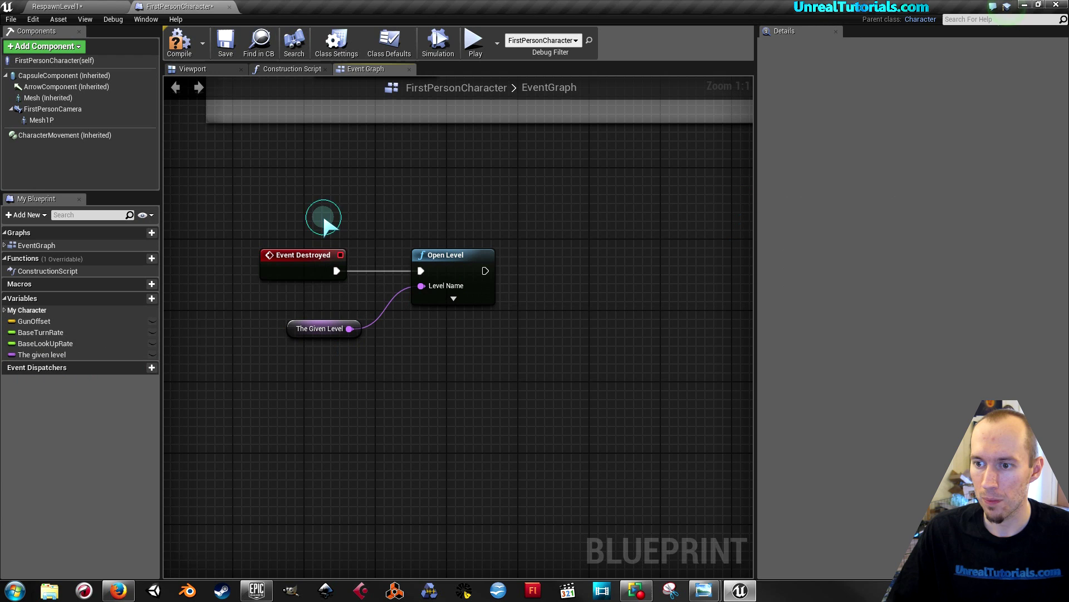
Step: Compile and save the FirstPersonCharacter blueprint, then return to RespawnLevel1 and save the level
left_click(178, 40)
left_click(225, 44)
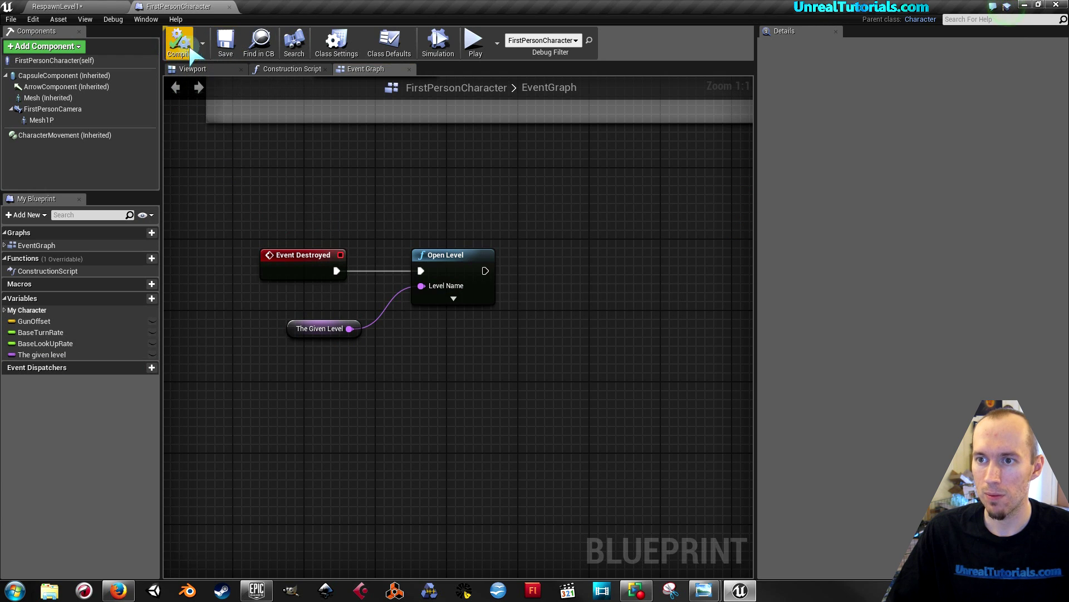
left_click(99, 8)
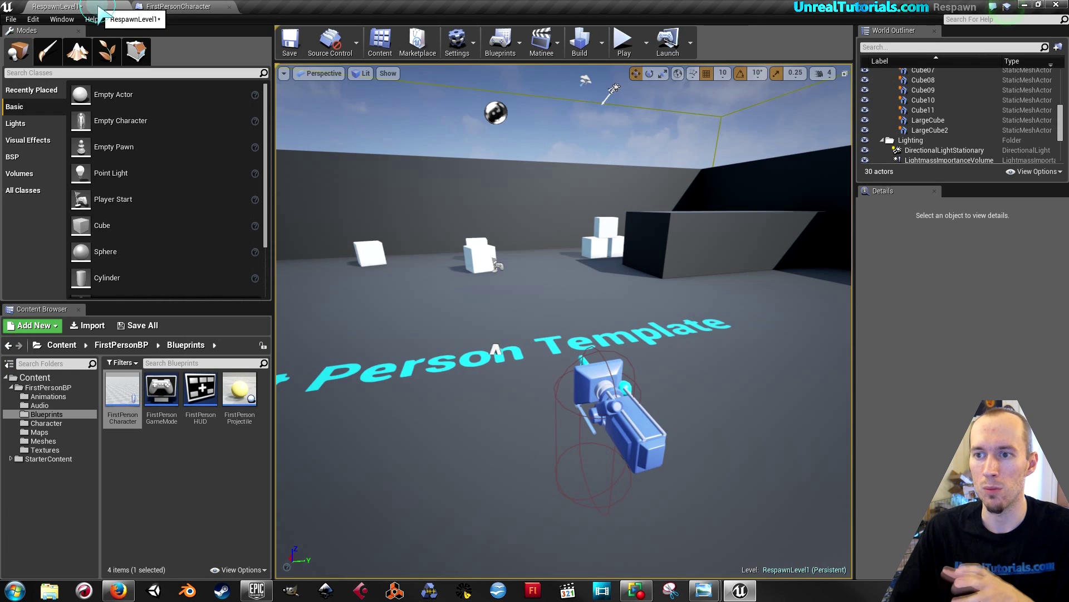
left_click(290, 45)
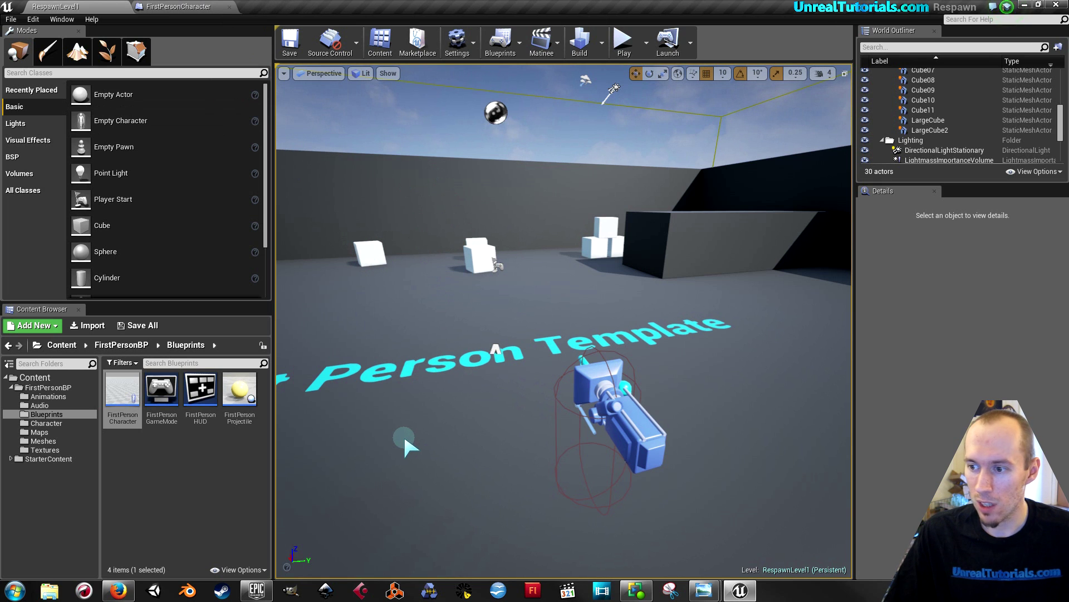
Step: Open the level blueprint of RespawnLevel1 and add an Event Begin Play node
right_click_drag(403, 438, 427, 433)
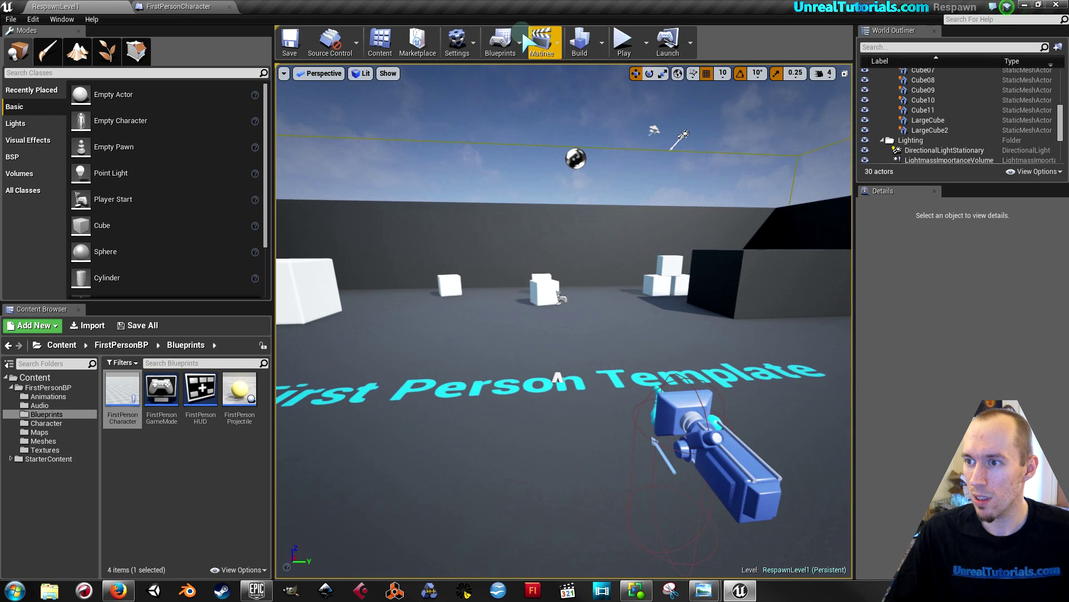
left_click(504, 45)
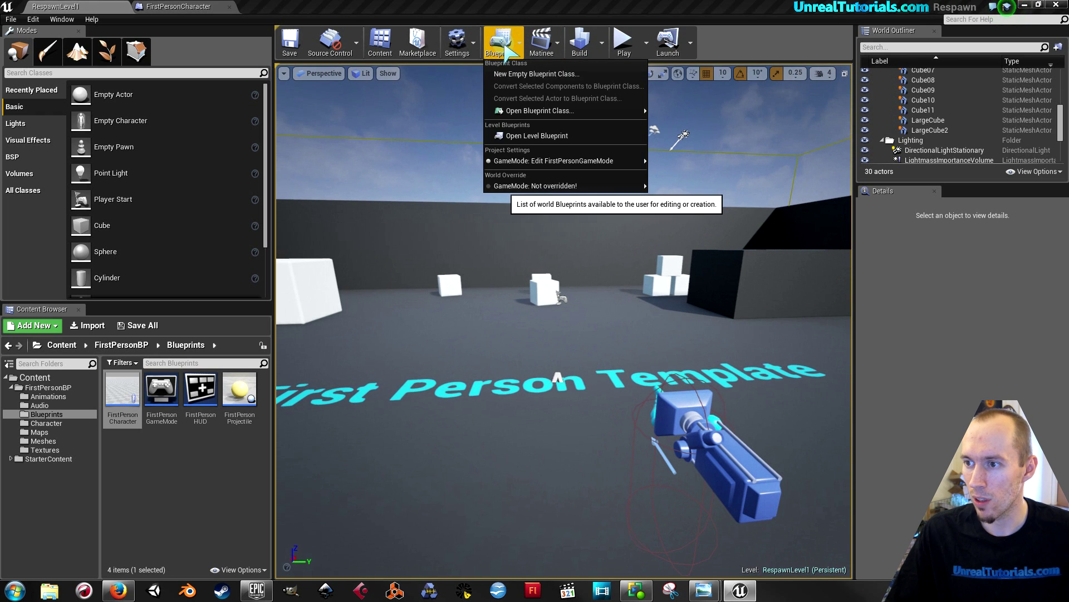
left_click(528, 135)
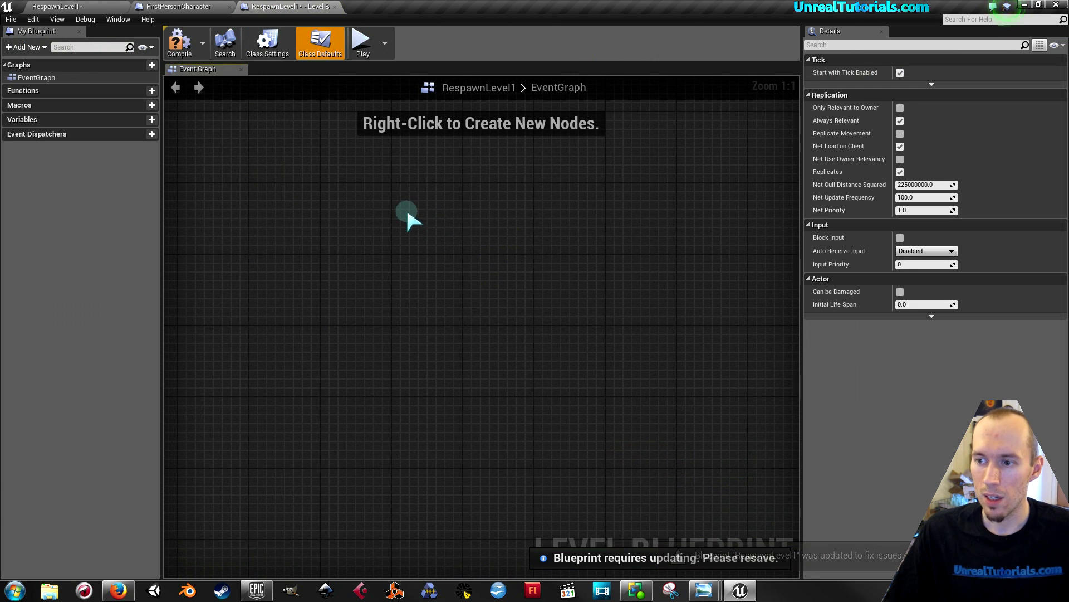
right_click(392, 224)
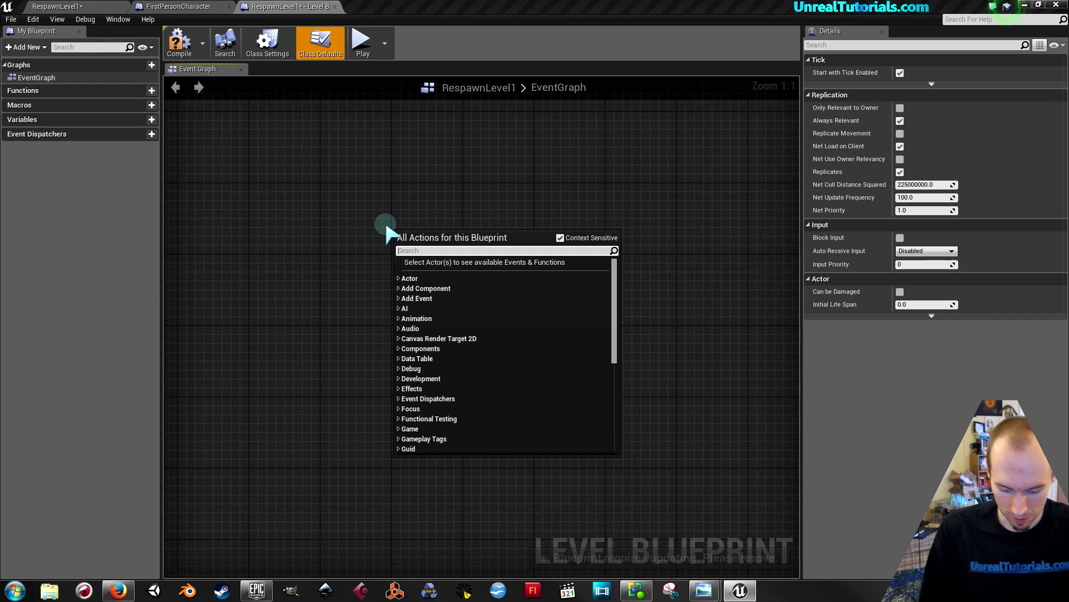
type("event beg")
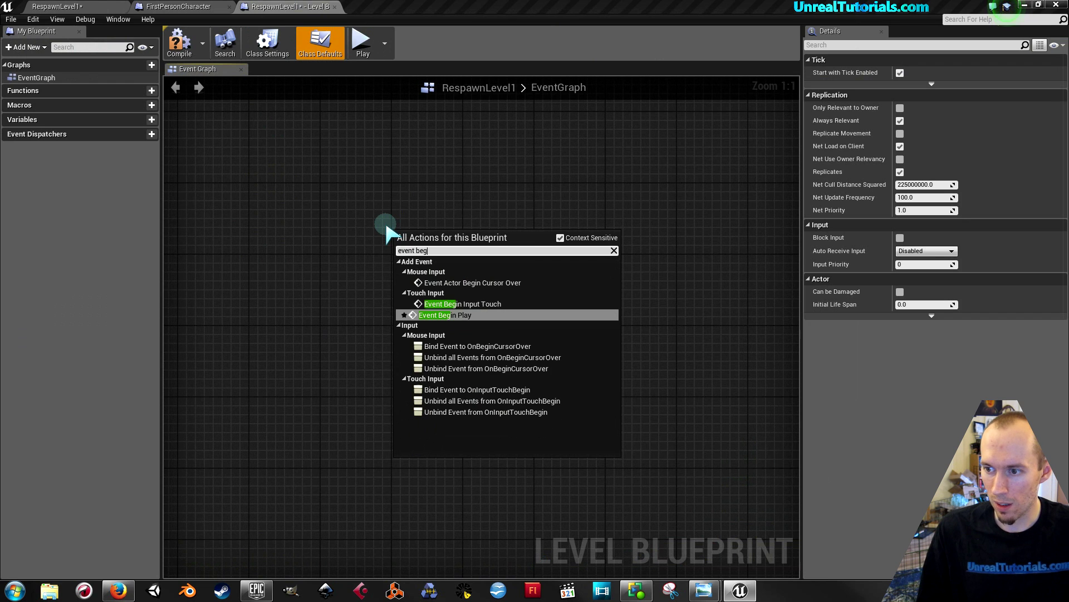
type("in")
key("Return")
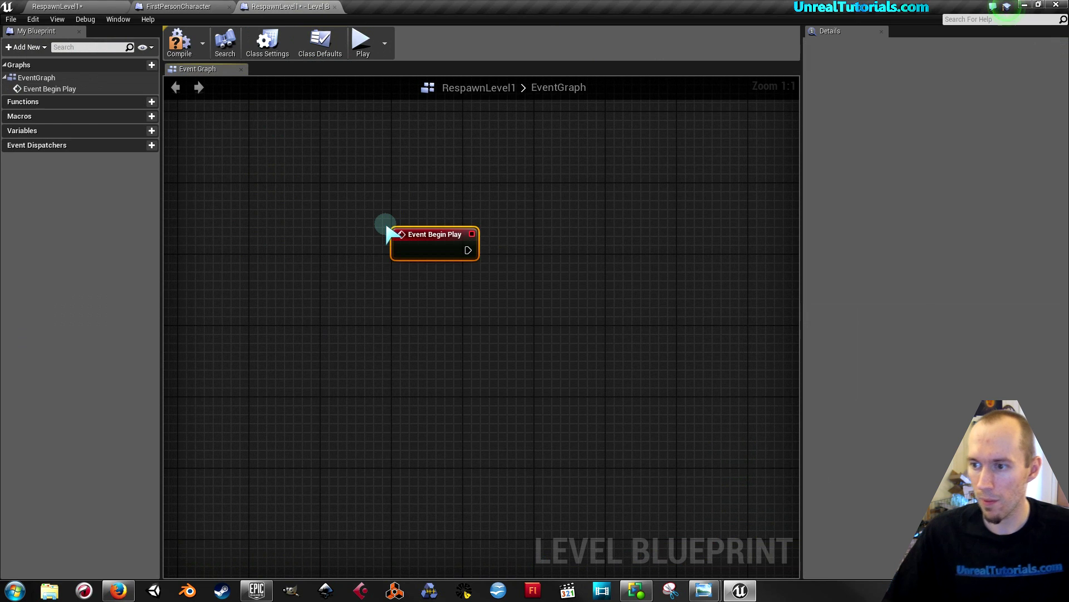
Step: Add a Cast To FirstPersonCharacter node driven by Event Begin Play and line it up level with the event
right_click_drag(499, 347, 413, 337)
left_click_drag(358, 234, 418, 217)
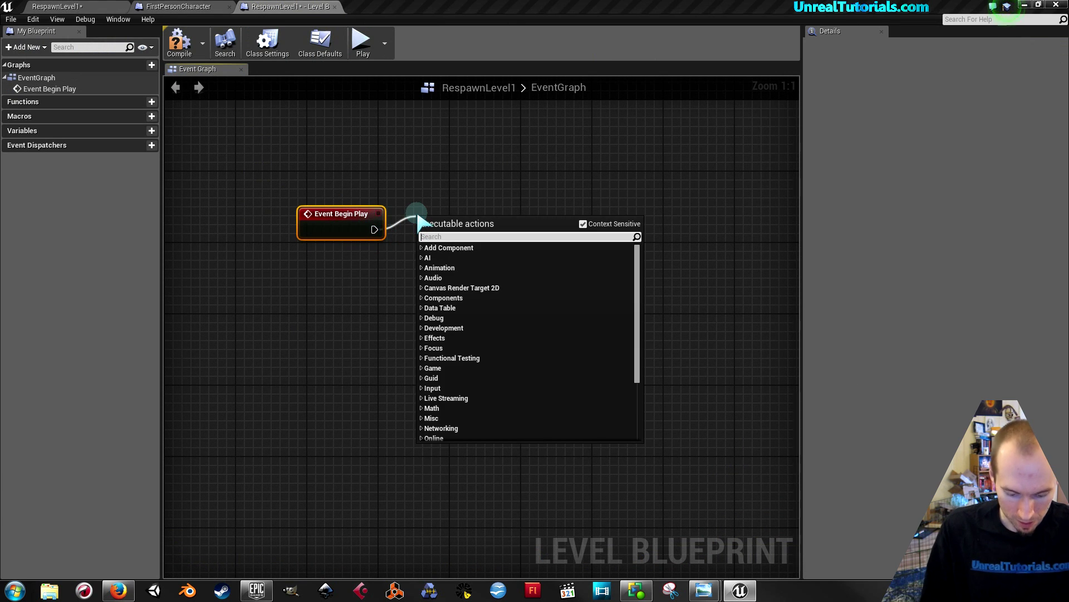
type("get fir")
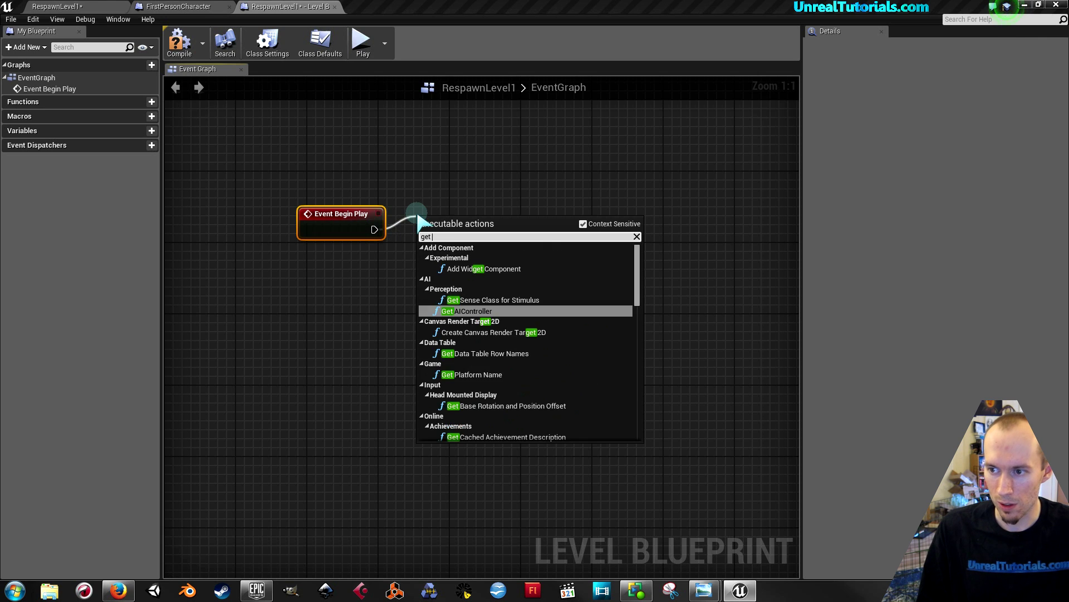
key("BackSpace")
key("BackSpace")
key("BackSpace")
key("BackSpace")
key("BackSpace")
key("BackSpace")
key("BackSpace")
type("cast t")
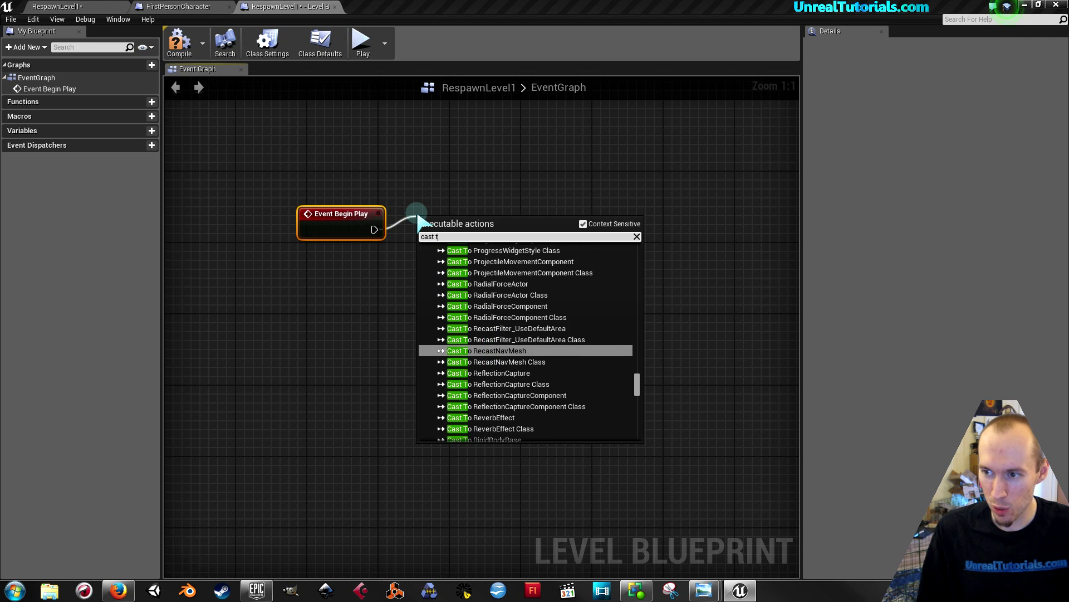
type("o firs")
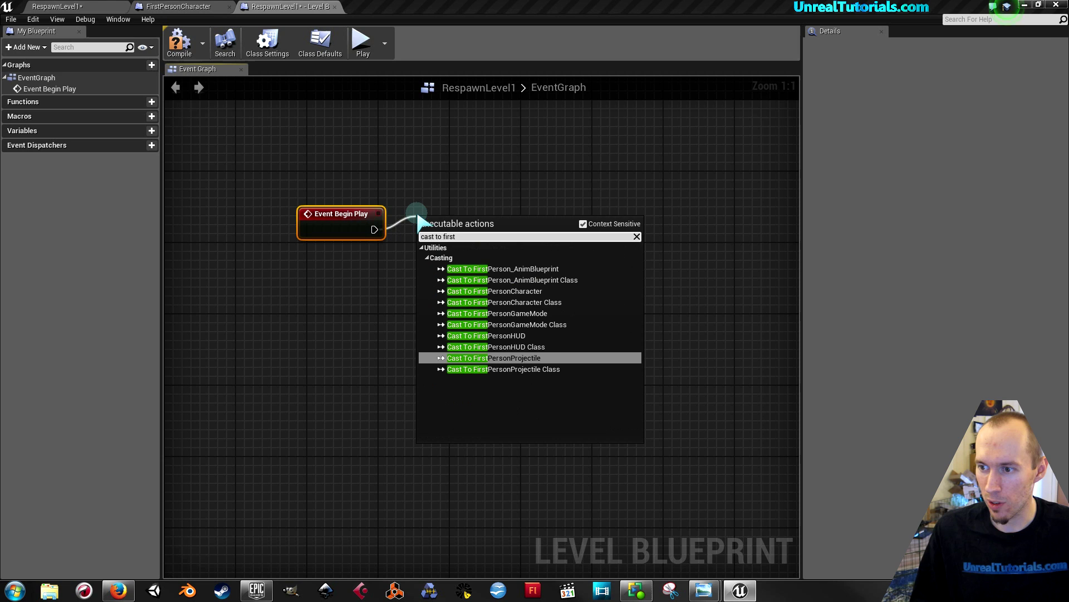
type("t")
key("Up")
key("Up")
key("Up")
key("Up")
key("Up")
key("Up")
key("Return")
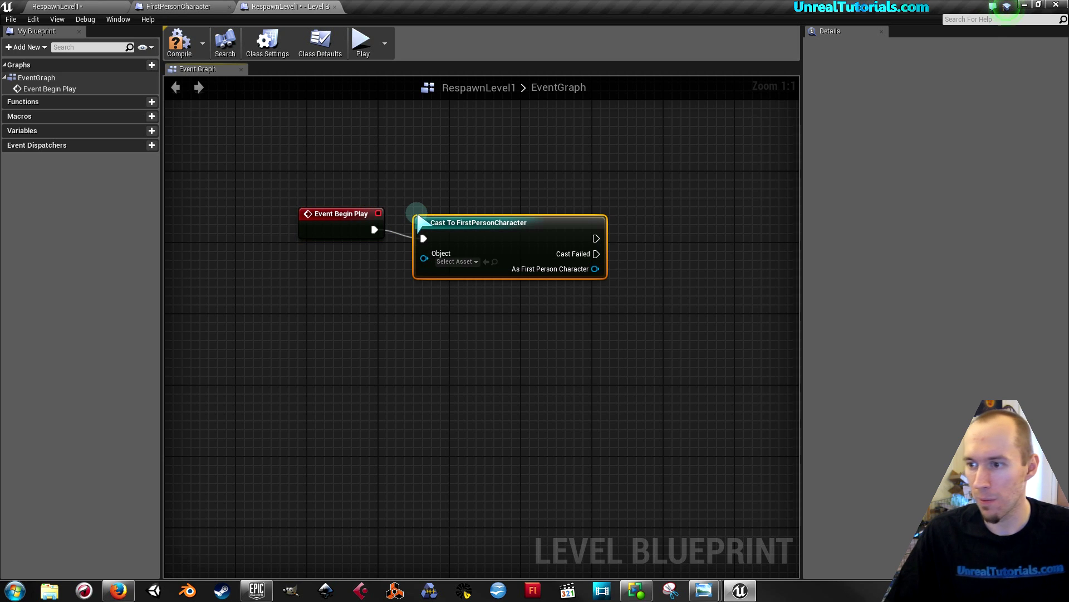
left_click_drag(451, 223, 459, 214)
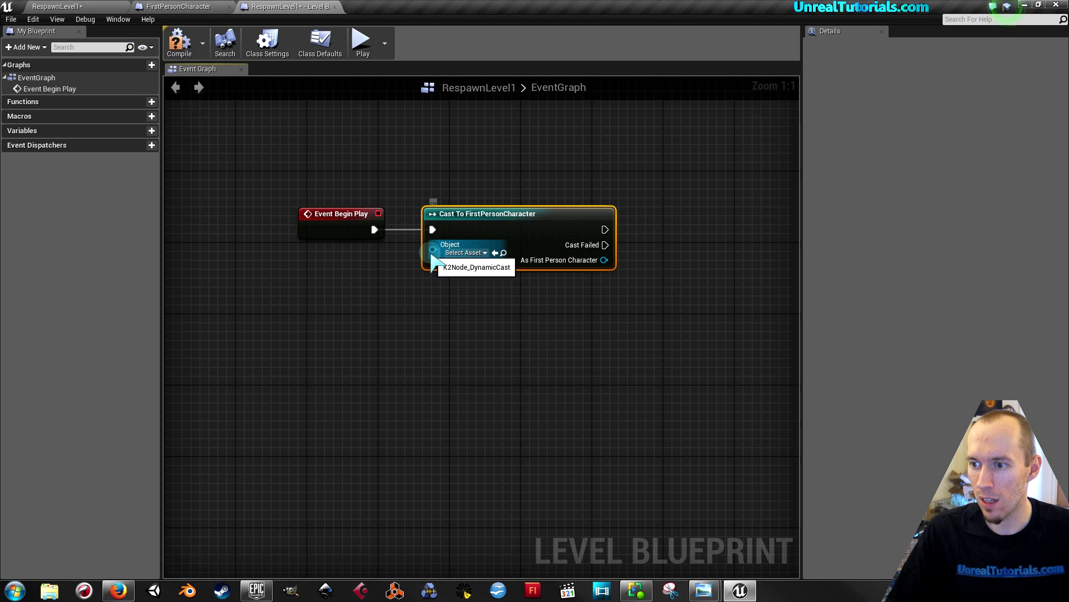
Step: Feed the cast node's Object input from a new Get Player Character node and place it below Event Begin Play
left_click_drag(433, 249, 397, 272)
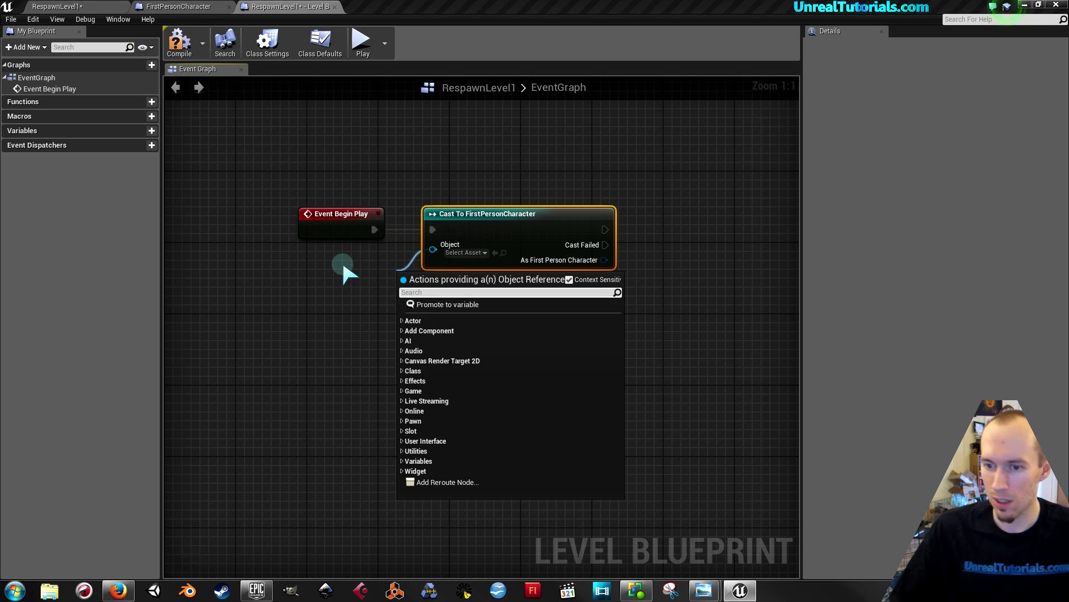
type("get playe")
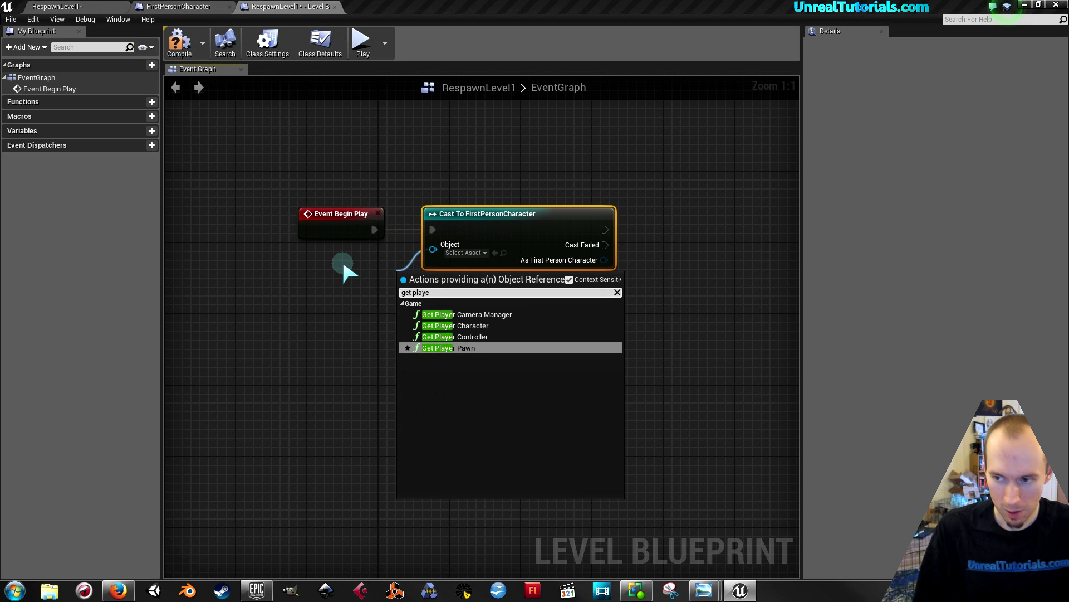
type("r")
key("Up")
key("Up")
key("Return")
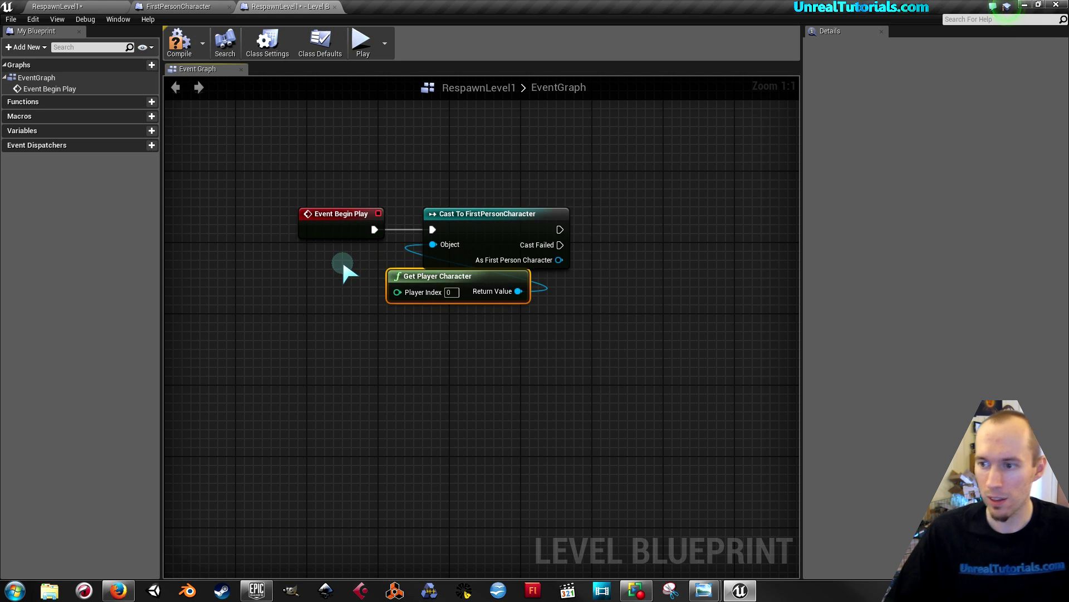
left_click_drag(422, 279, 278, 261)
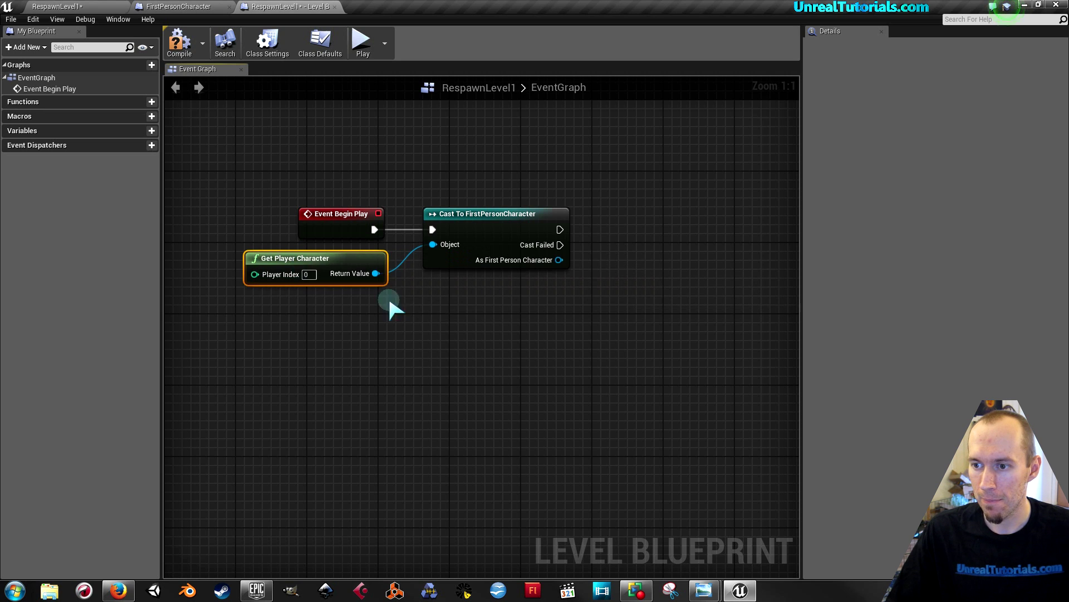
Step: Add a Set The Given Level node from As First Person Character, connect the cast's execution output to it, and line it up beside the cast
right_click_drag(389, 296, 406, 313)
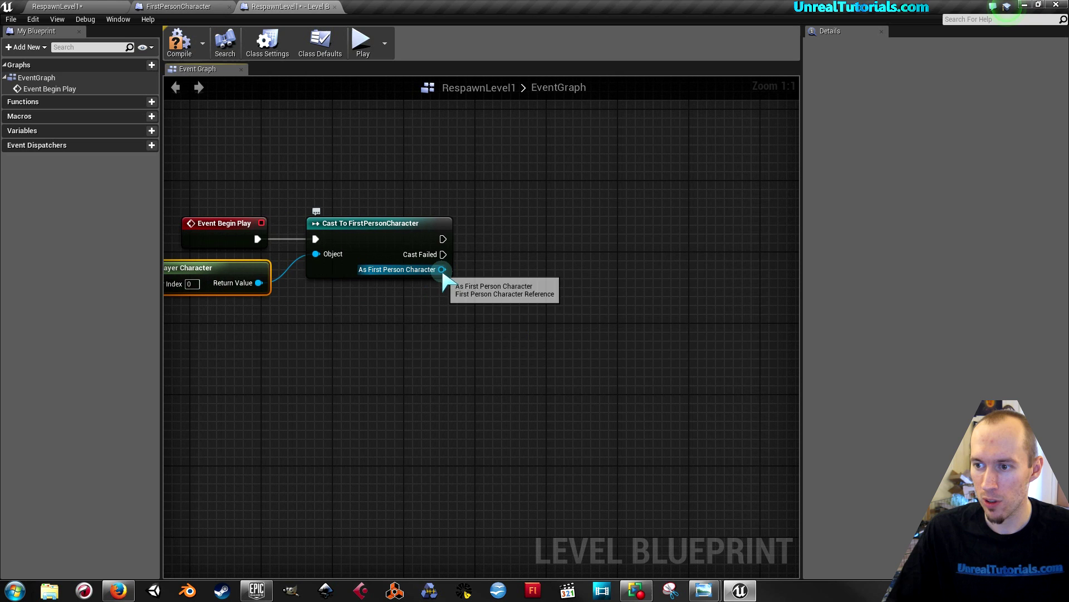
left_click_drag(443, 270, 488, 252)
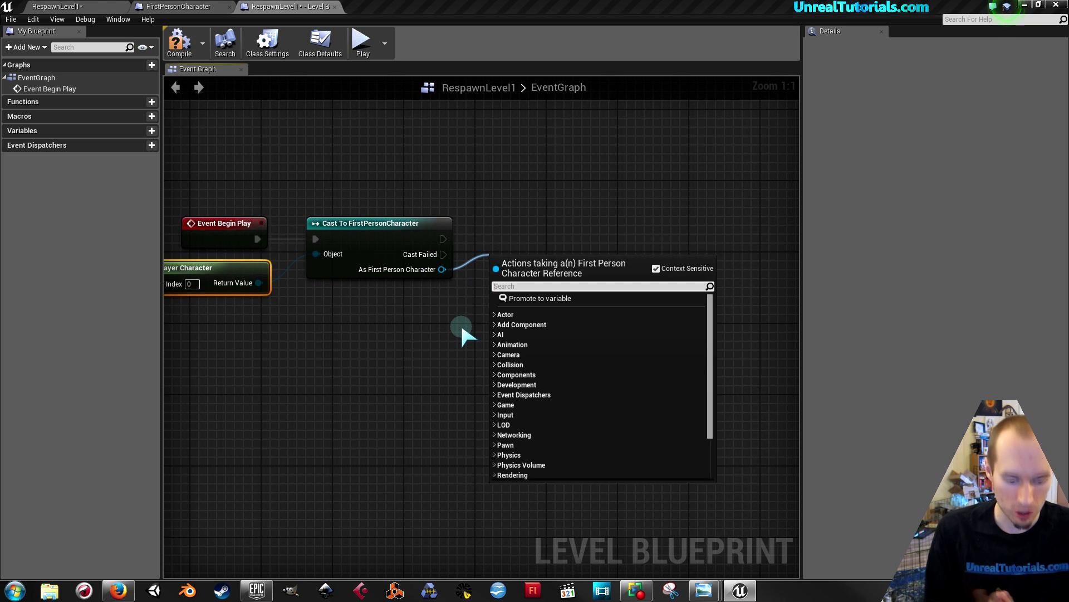
type("set ")
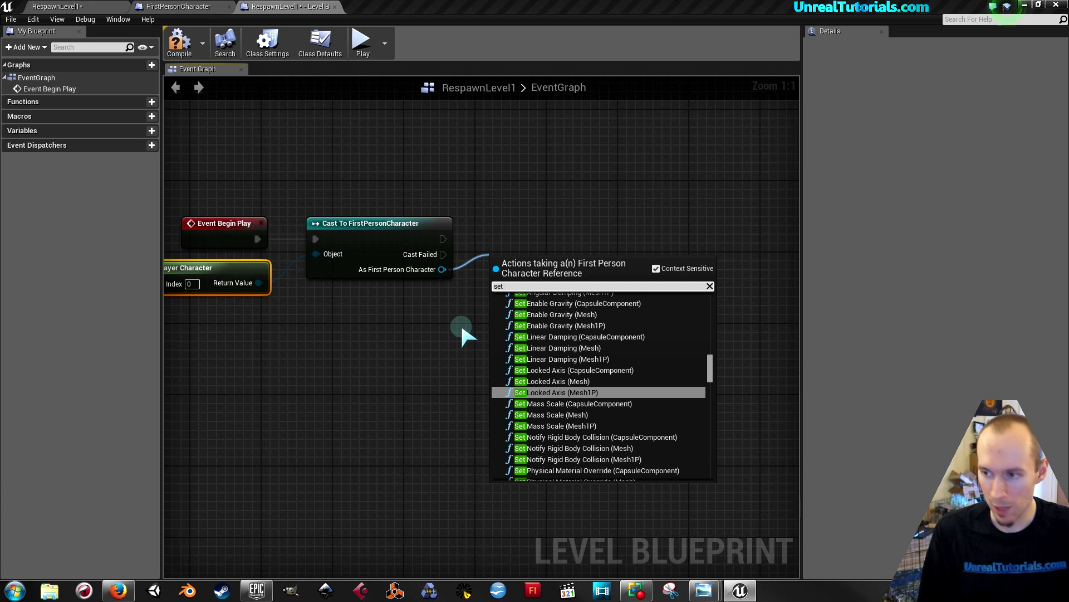
type("the g")
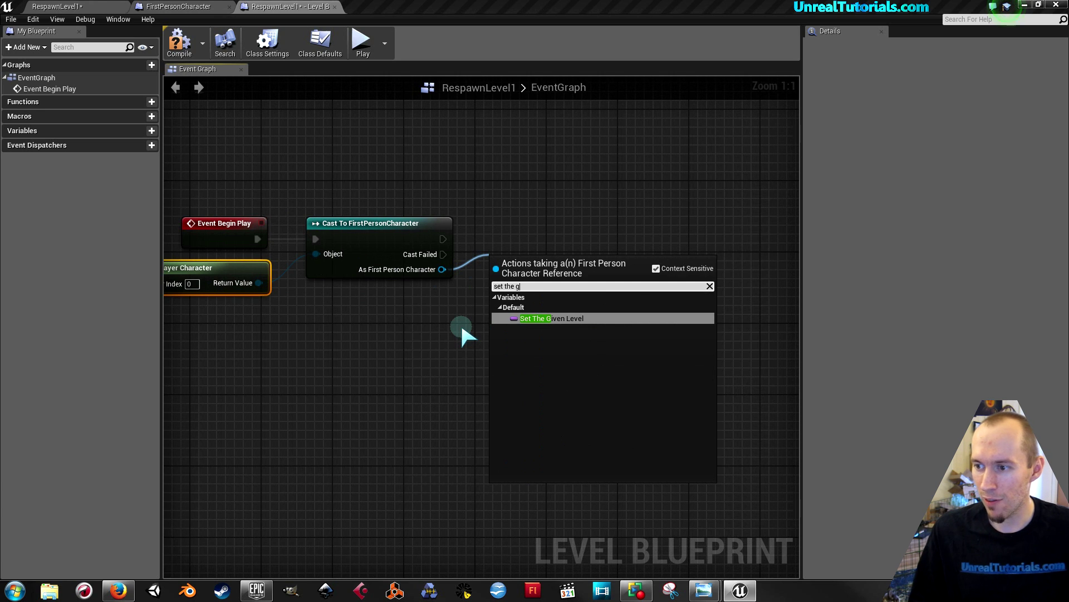
key("Return")
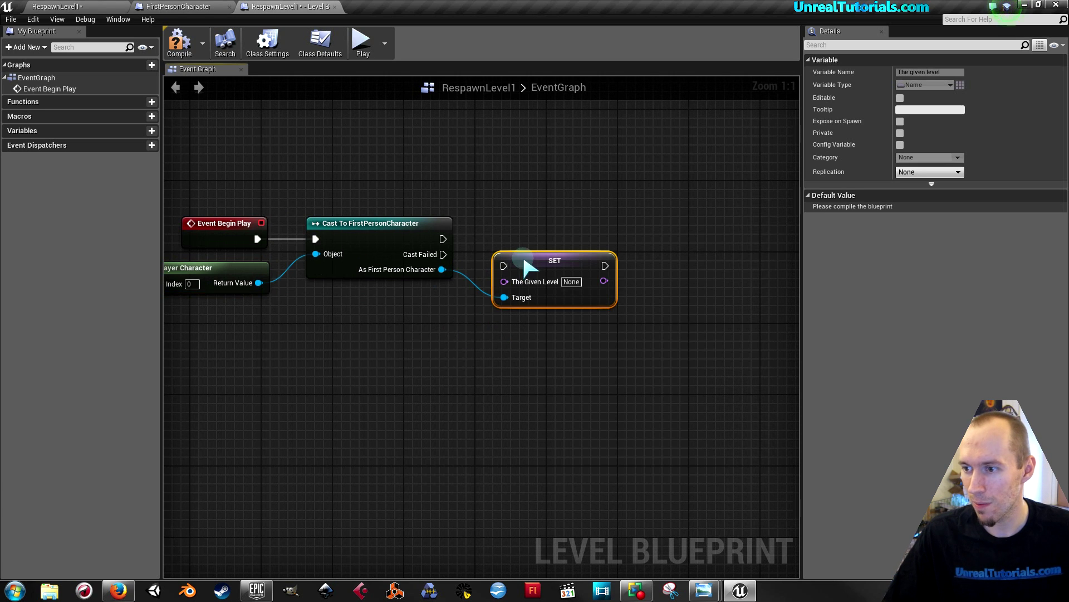
left_click_drag(443, 241, 513, 240)
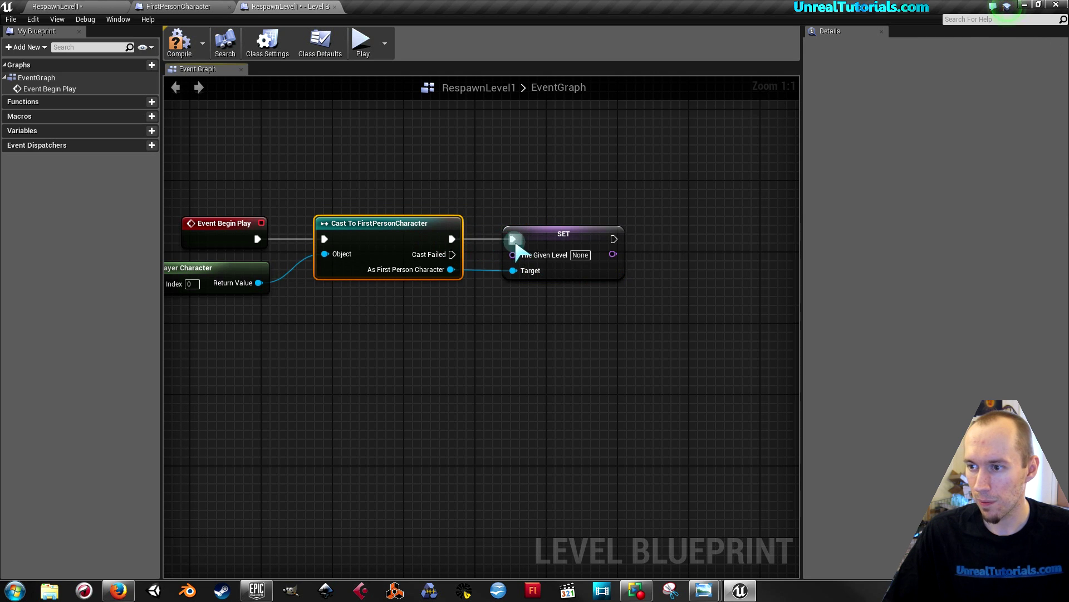
left_click(537, 235)
right_click_drag(575, 310, 548, 340)
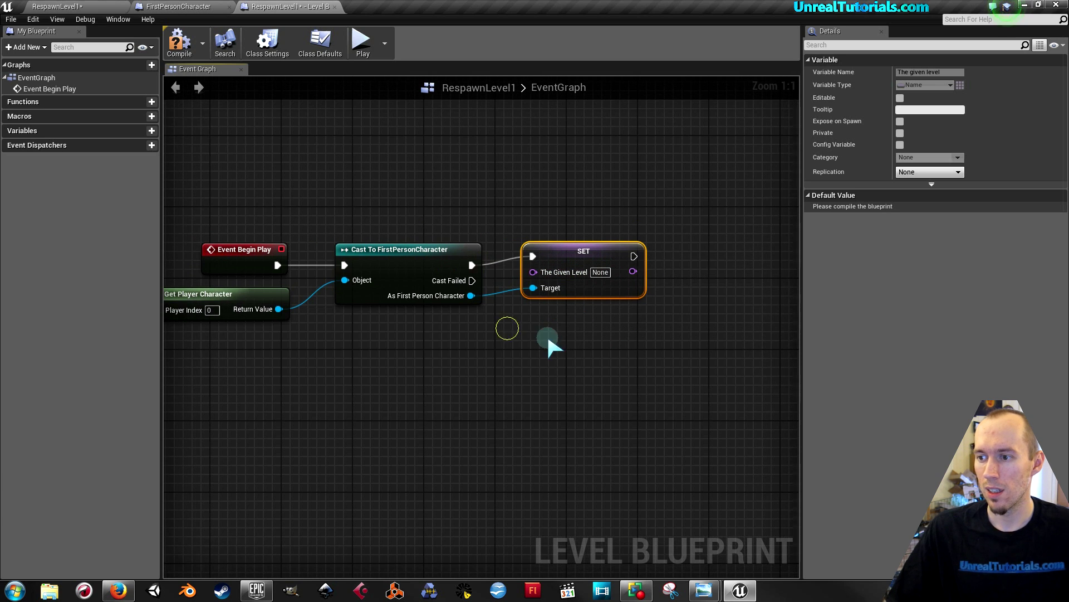
Step: Set The Given Level value on the SET node to RespawnLevel1
left_click(603, 273)
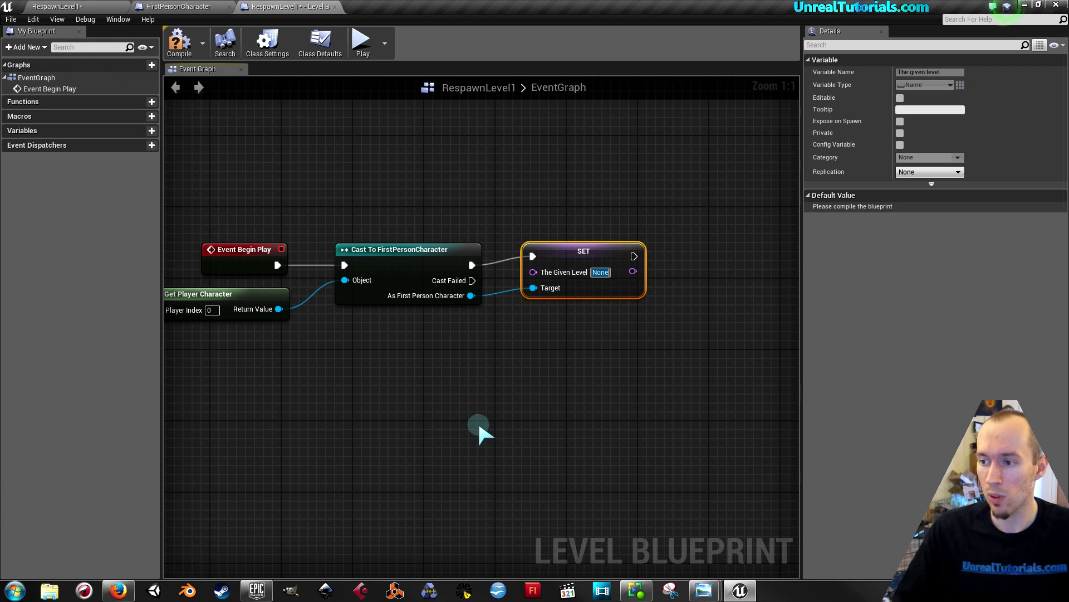
type("Resp")
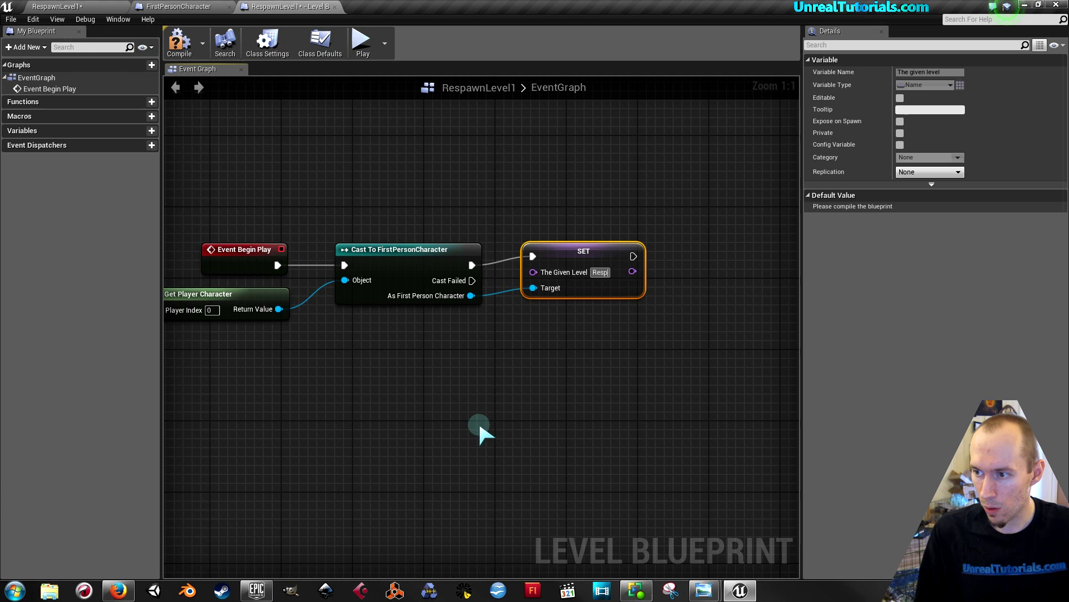
type("awn")
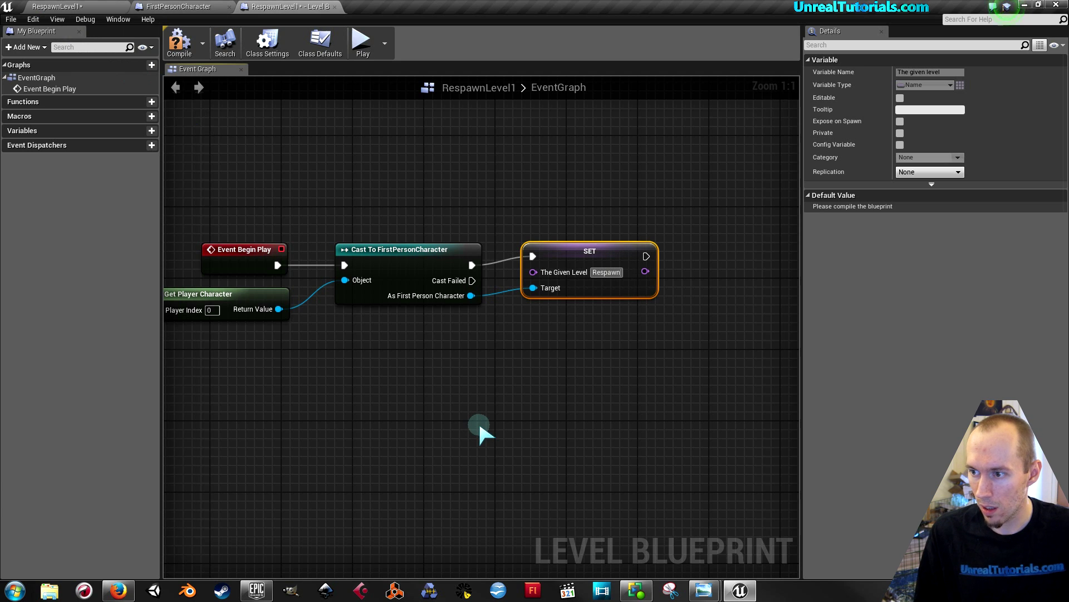
type("Level1")
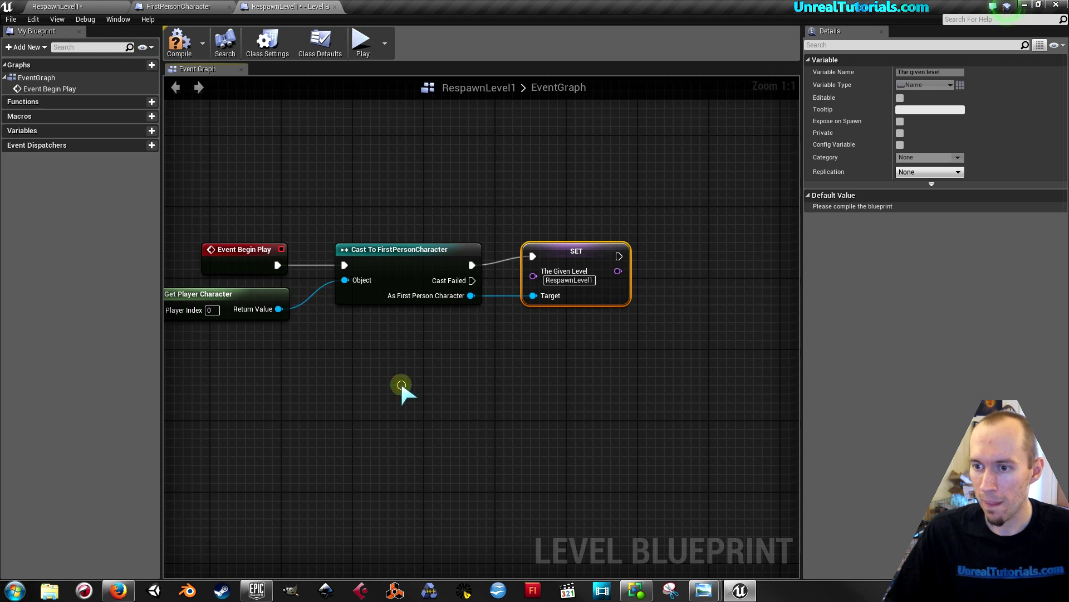
Step: Compile the level blueprint, then return to the RespawnLevel1 level and save it
right_click_drag(401, 385, 433, 361)
left_click(174, 51)
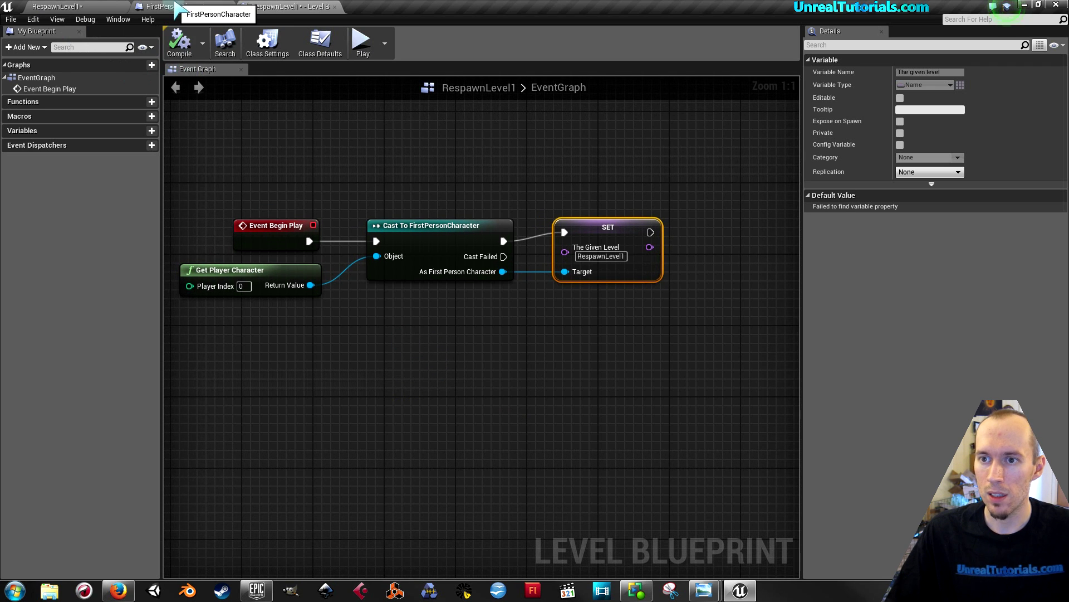
left_click(111, 6)
left_click(290, 42)
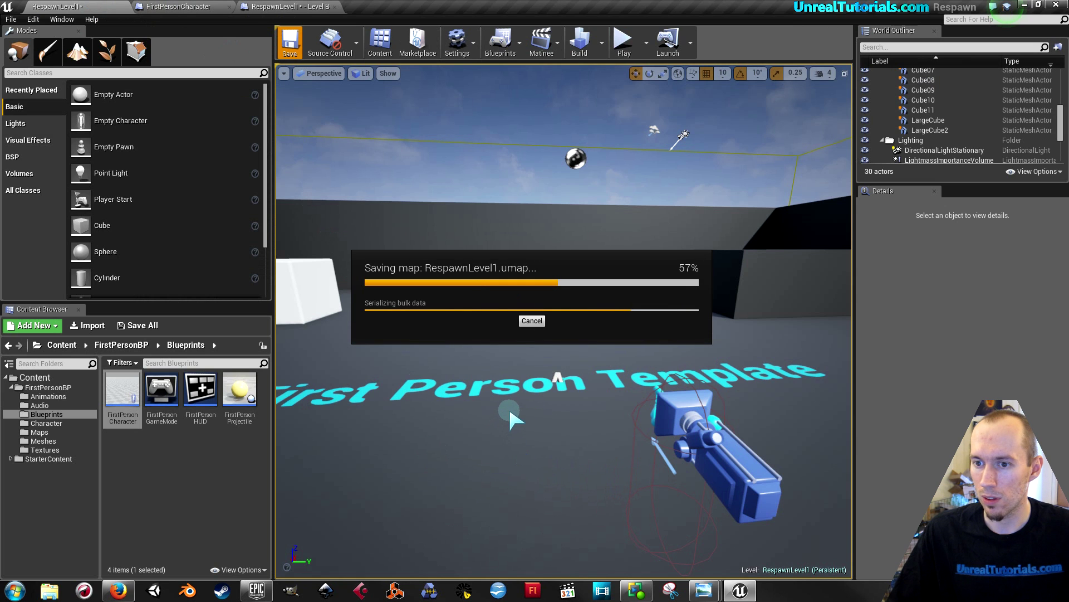
Step: Place a Box Trigger in the level near the First Person Template text and raise it to Z 190
right_click_drag(509, 410, 476, 425)
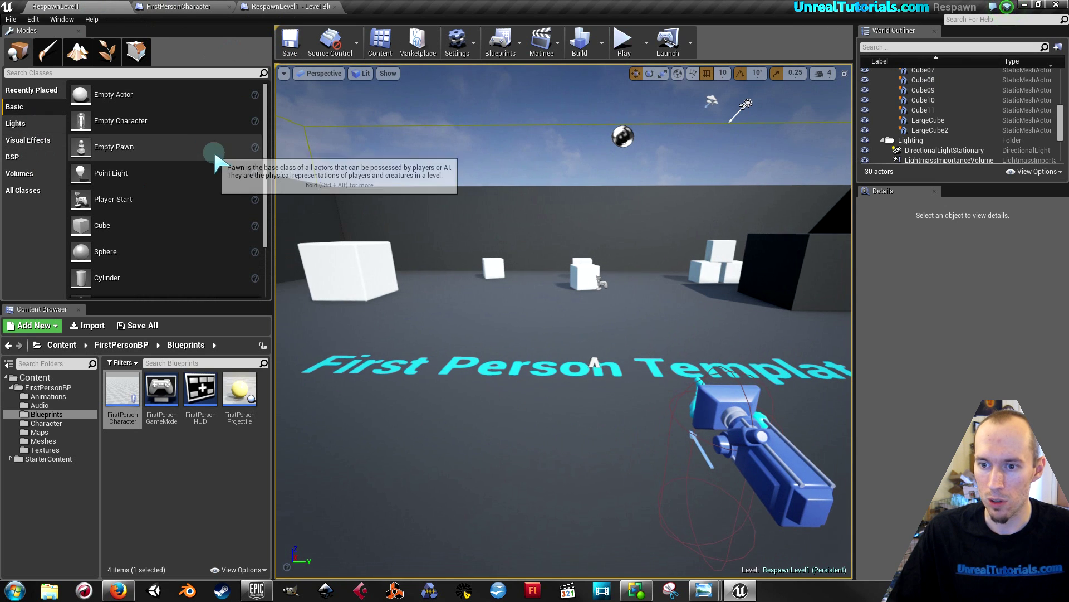
scroll(167, 178, "down", 3)
left_click_drag(111, 257, 594, 350)
right_click_drag(639, 357, 518, 413)
key("w")
left_click_drag(655, 335, 651, 301)
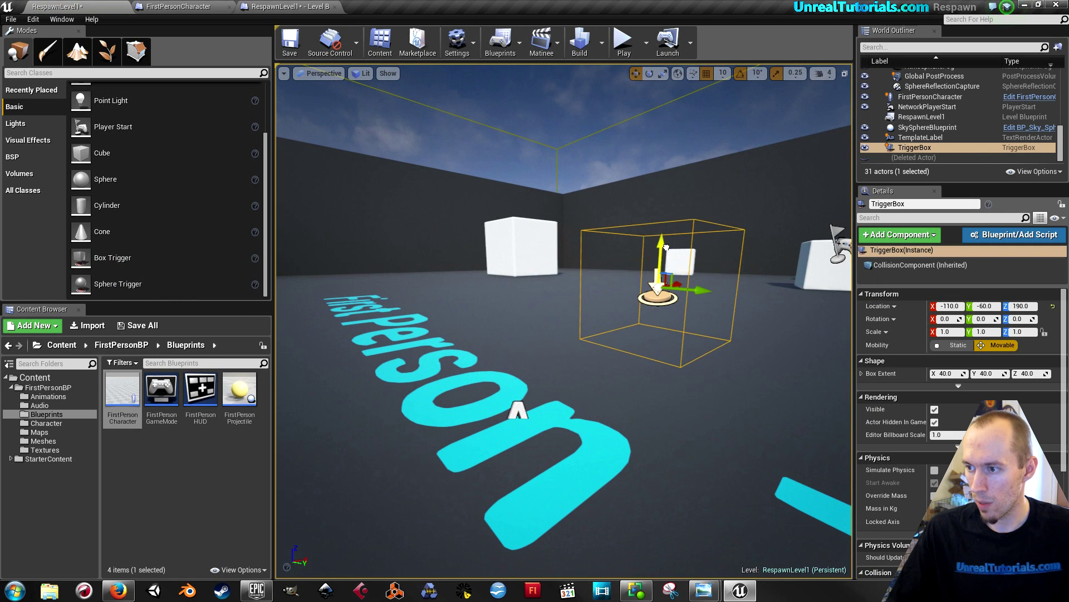
Step: Scale the trigger box to a box extent of 115 in Y and 82.5 in Z
key("e")
key("r")
key("f")
right_click_drag(695, 375, 731, 363)
key("s")
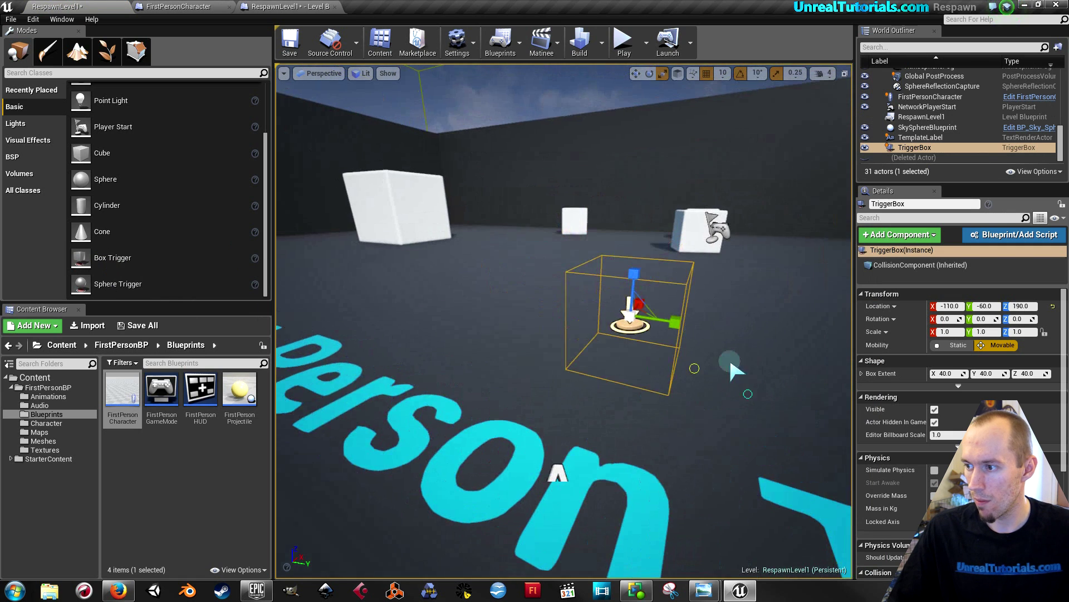
left_click_drag(854, 341, 789, 335)
left_click_drag(579, 305, 640, 312)
left_click_drag(532, 252, 532, 200)
left_click_drag(571, 297, 574, 298)
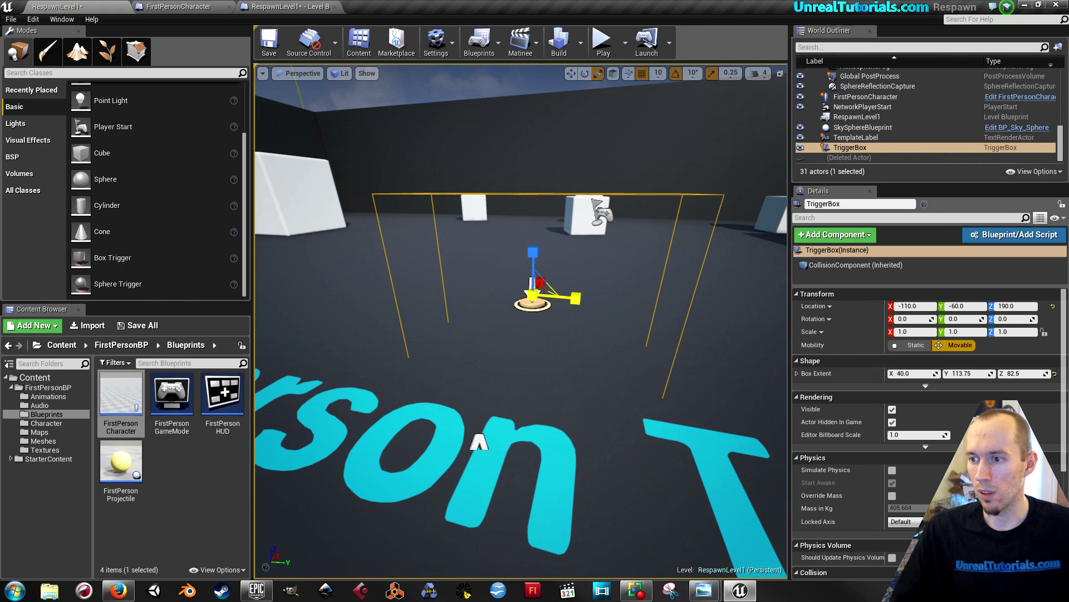
left_click_drag(576, 298, 580, 298)
Step: Raise the trigger box to Z 210 and turn off its Actor Hidden In Game option
key("w")
left_click_drag(532, 266, 529, 229)
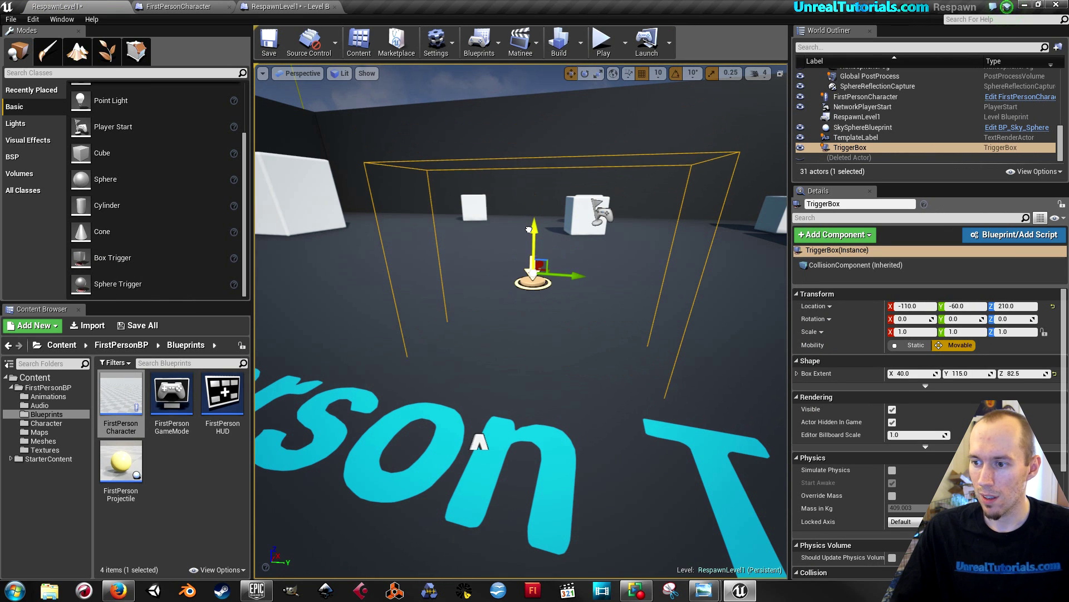
right_click_drag(528, 237, 440, 217)
right_click_drag(473, 445, 473, 446)
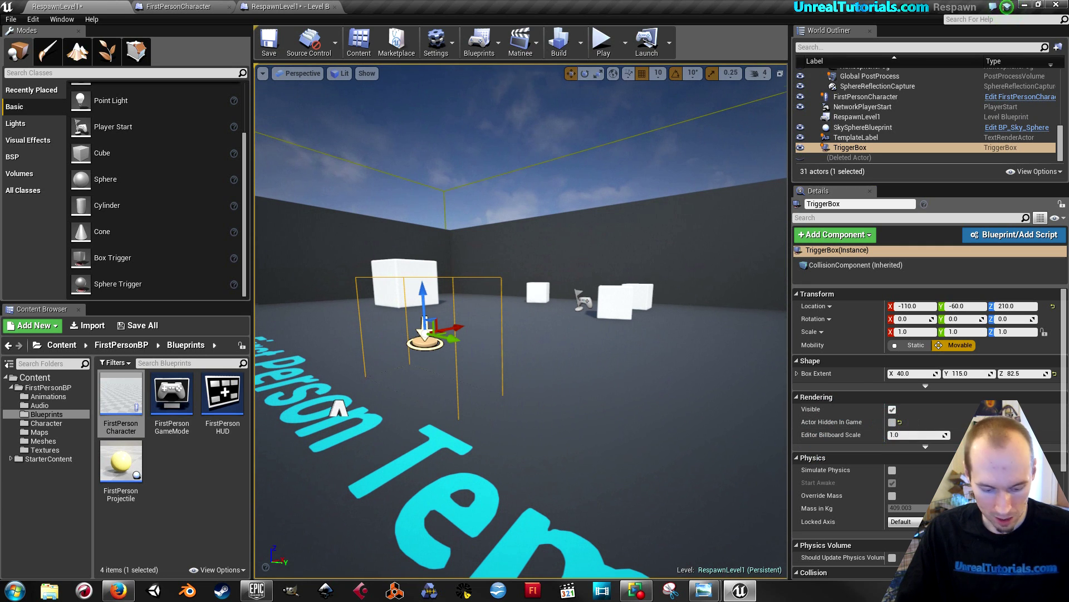
Step: Move the trigger box to X 70 and Z 220 and enlarge its Z box extent to 97.5
right_click_drag(521, 321, 599, 318)
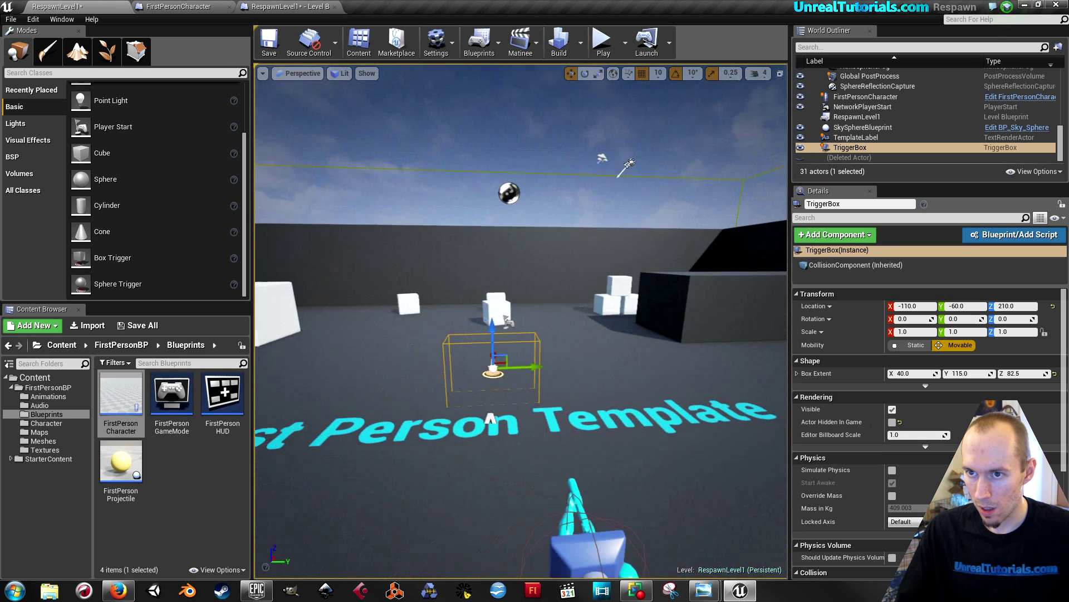
right_click_drag(490, 418, 488, 317)
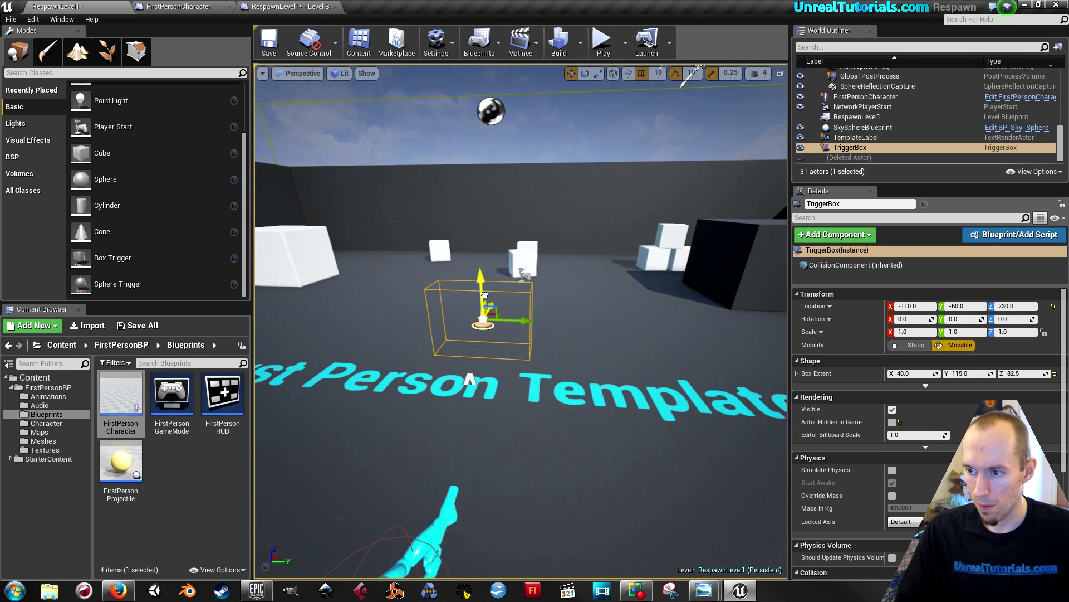
left_click_drag(484, 295, 497, 291)
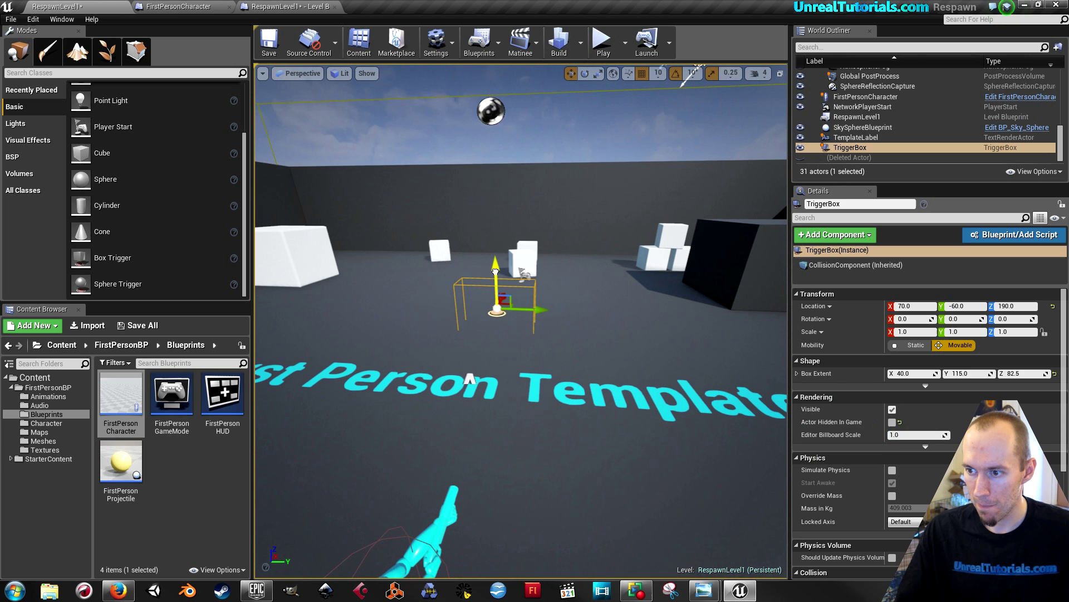
right_click_drag(535, 302, 532, 279)
key("space")
key("space")
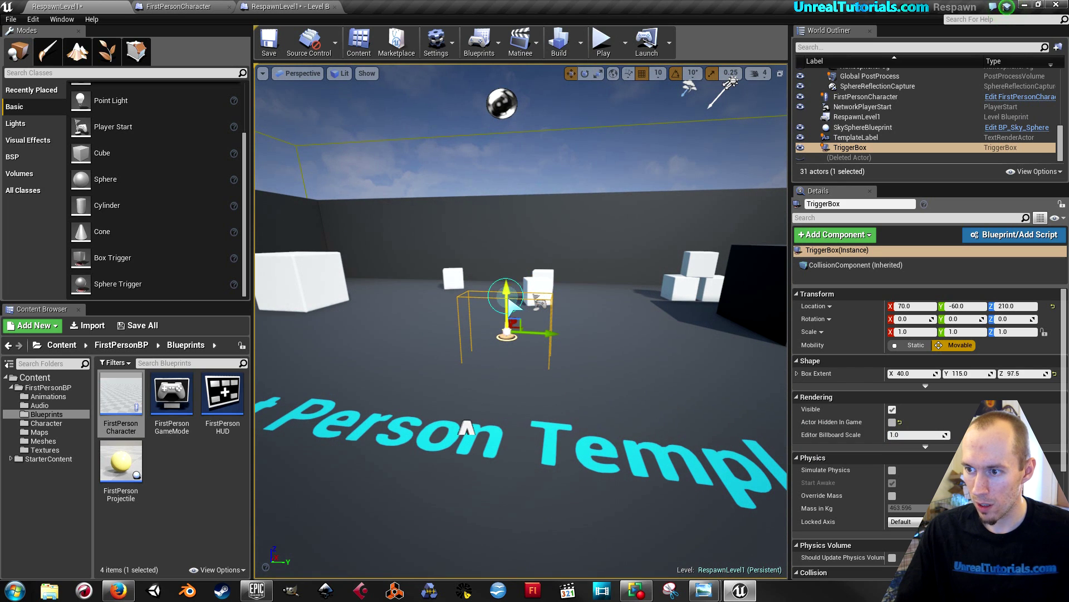
left_click_drag(504, 287, 504, 291)
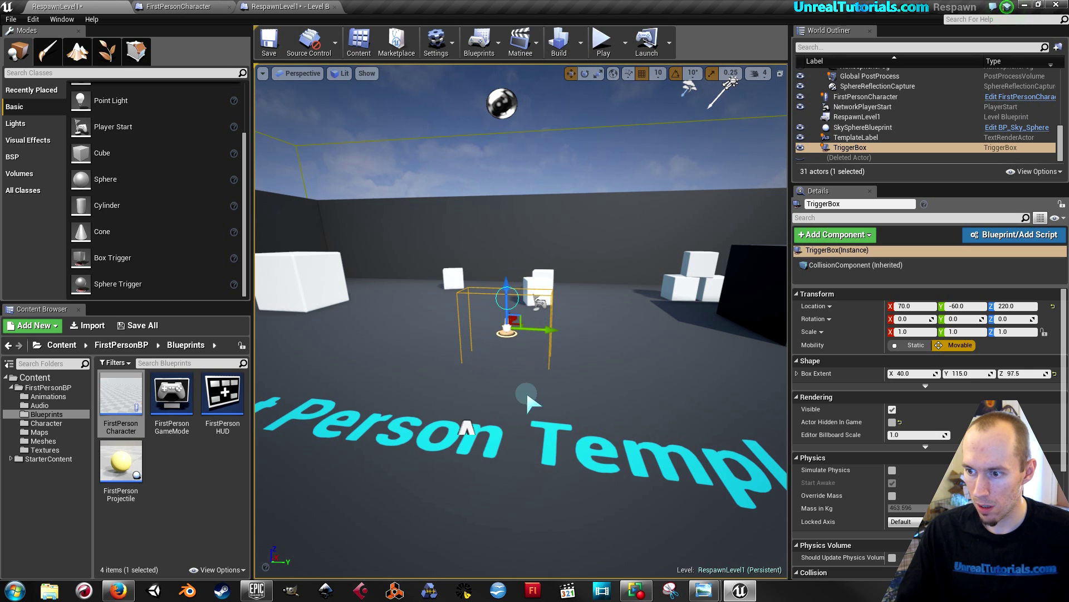
Step: Open the level blueprint and add an On Actor Begin Overlap event for the trigger box below the Event Begin Play nodes
right_click_drag(540, 462, 534, 460)
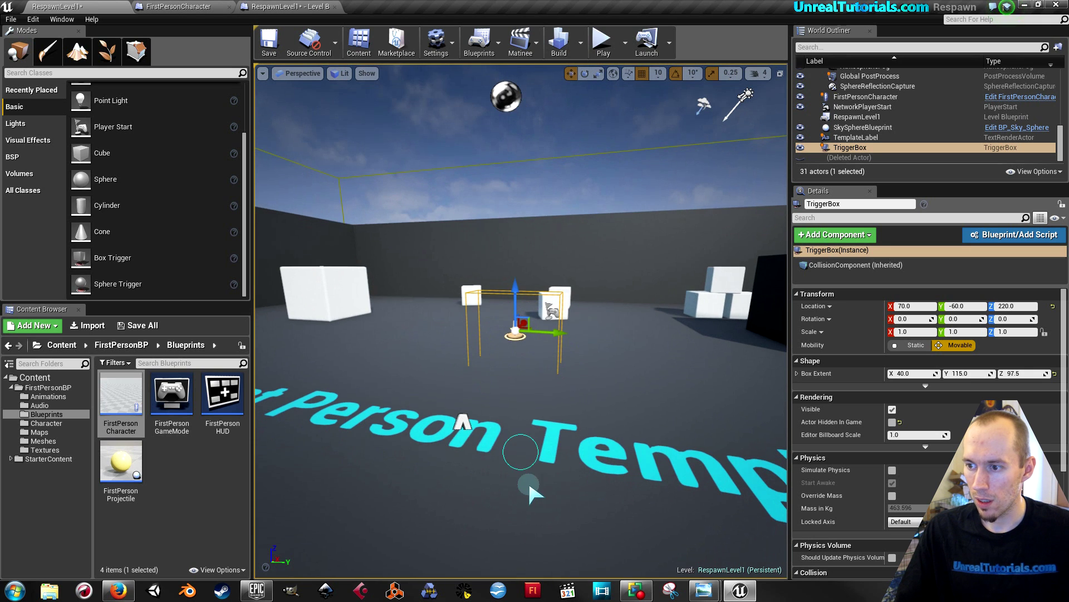
right_click_drag(504, 422, 452, 301)
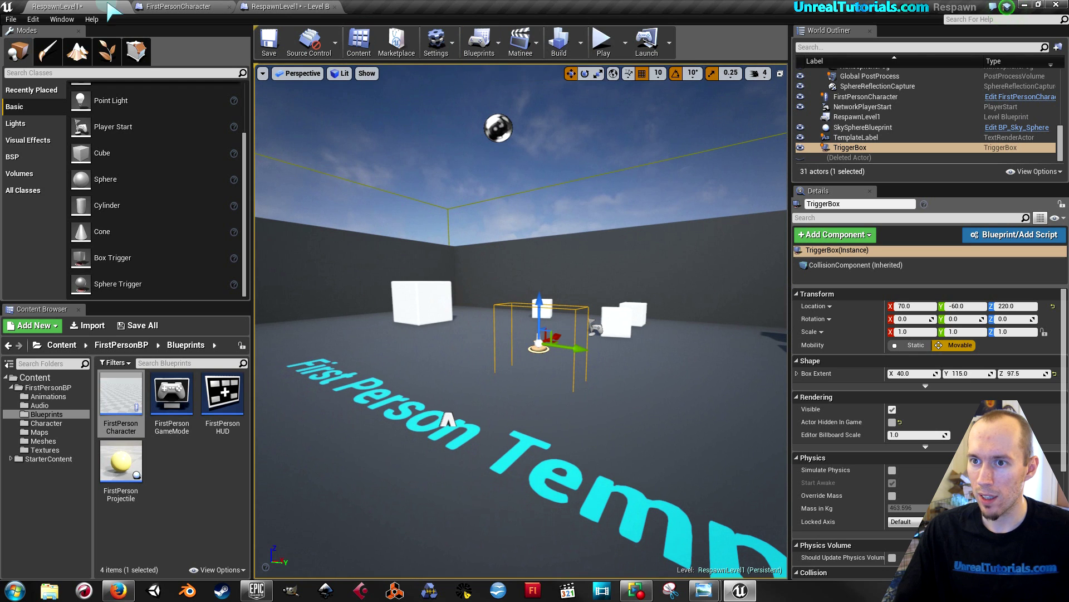
left_click(472, 36)
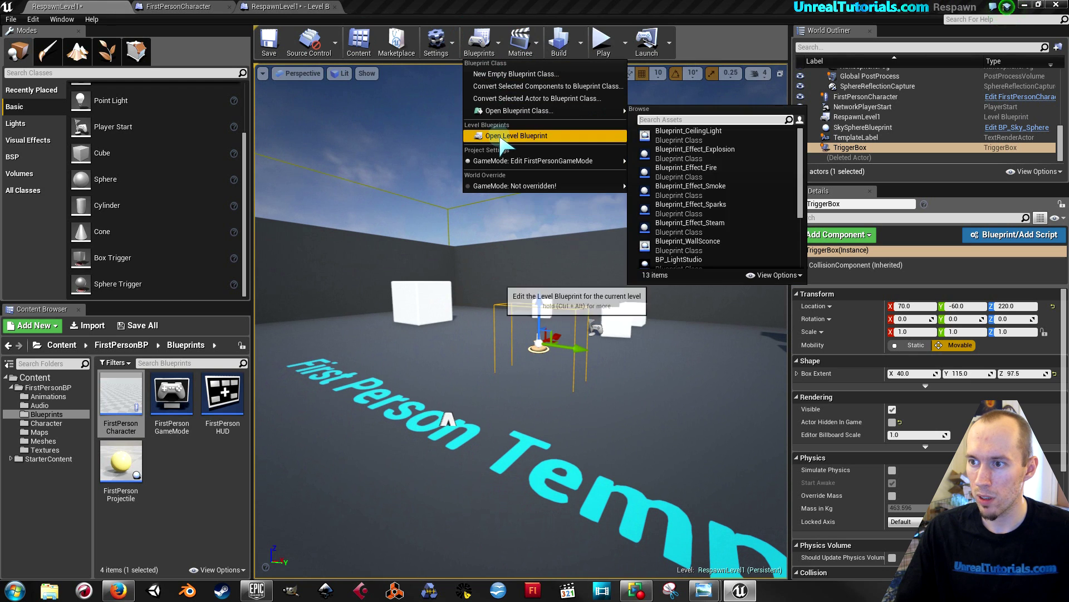
left_click(499, 136)
right_click_drag(399, 399, 370, 346)
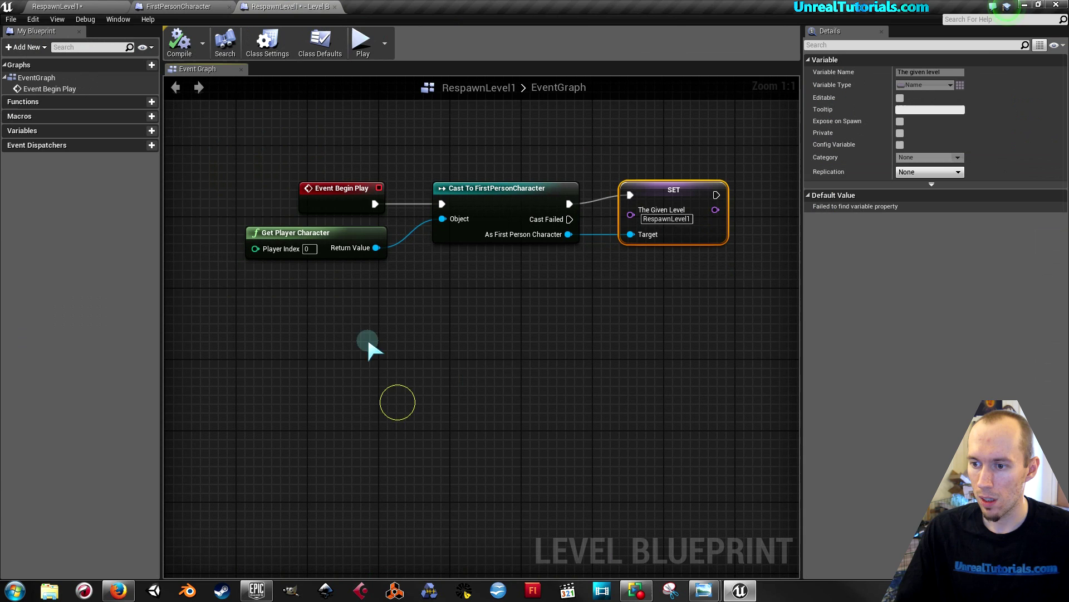
right_click(356, 339)
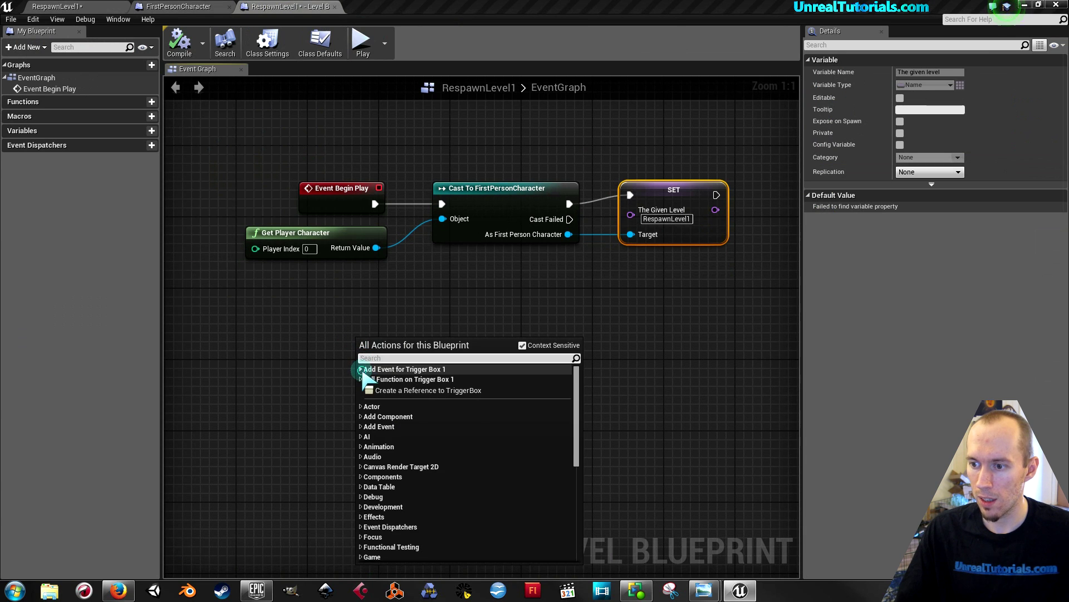
left_click(361, 370)
left_click(366, 379)
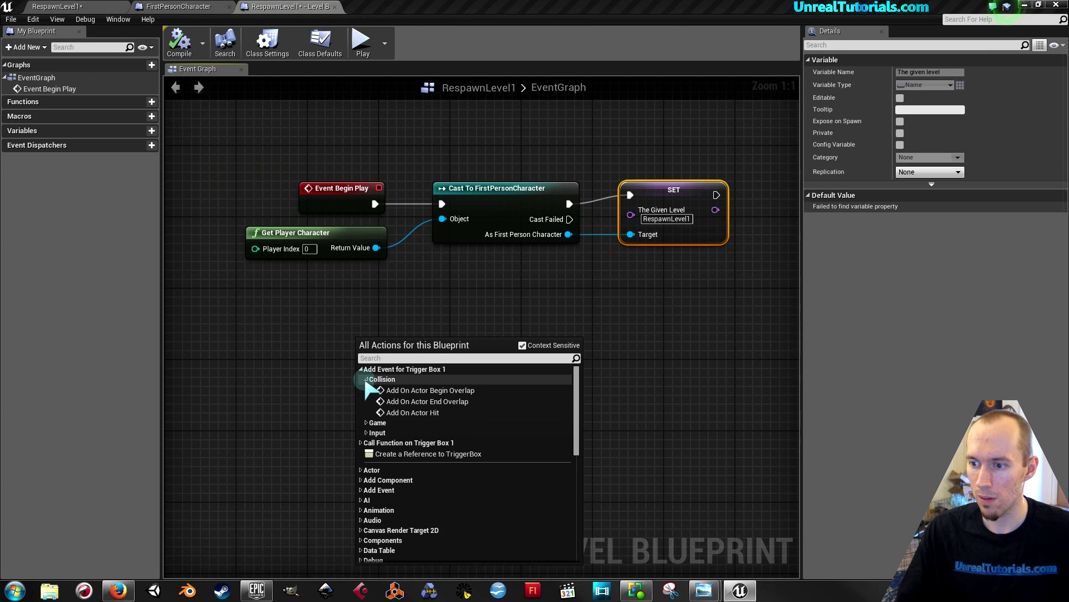
left_click(379, 390)
right_click_drag(388, 384, 366, 312)
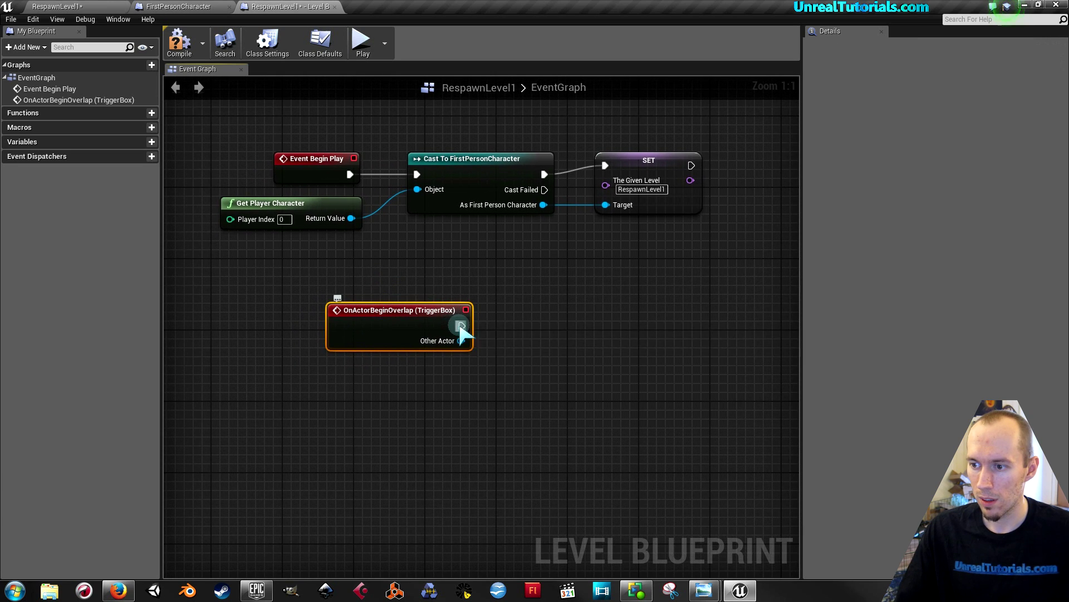
Step: Add a Destroy Actor node executed by the trigger box's OnActorBeginOverlap event and place it to the event's right
left_click_drag(509, 321, 510, 322)
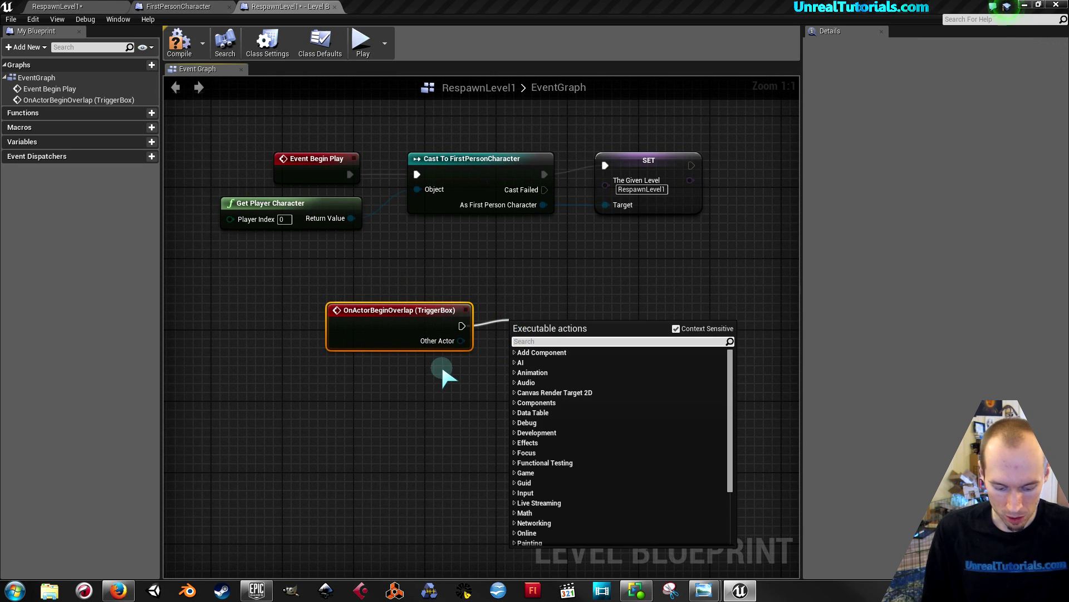
type("destr")
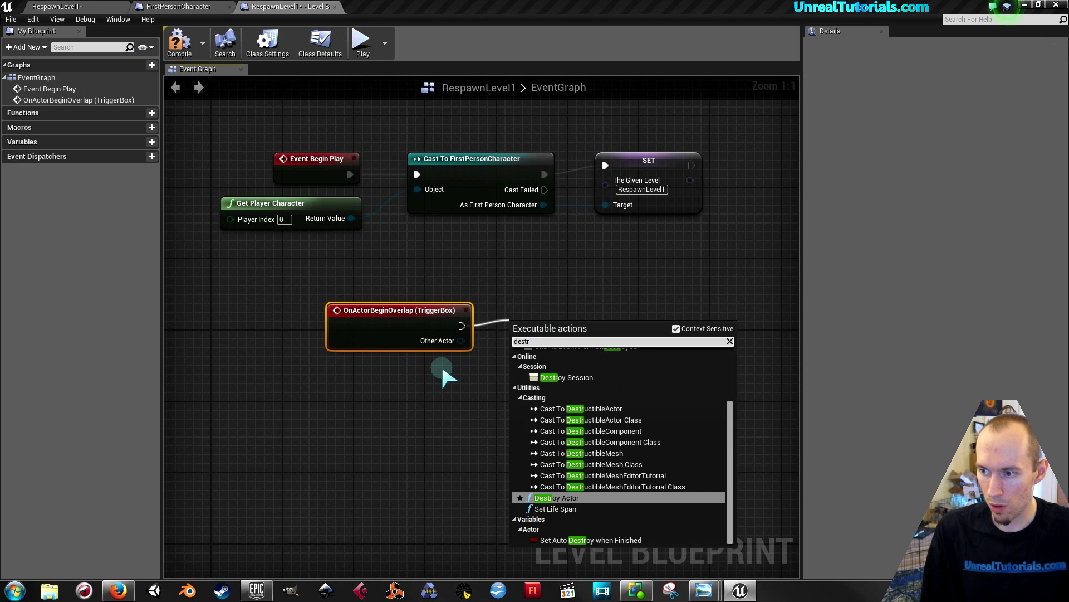
type("oy")
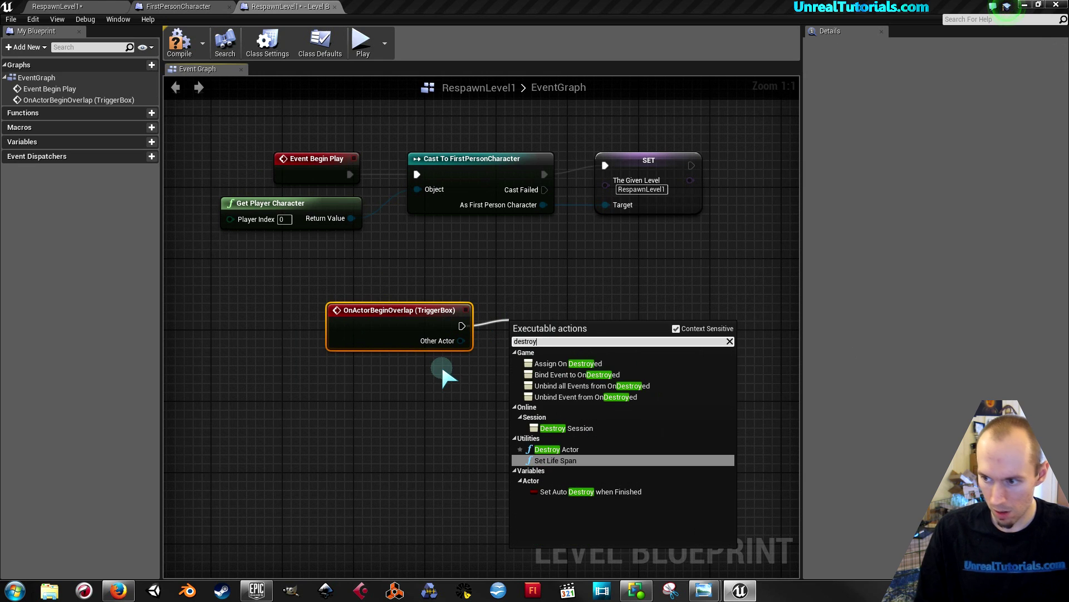
type(" act")
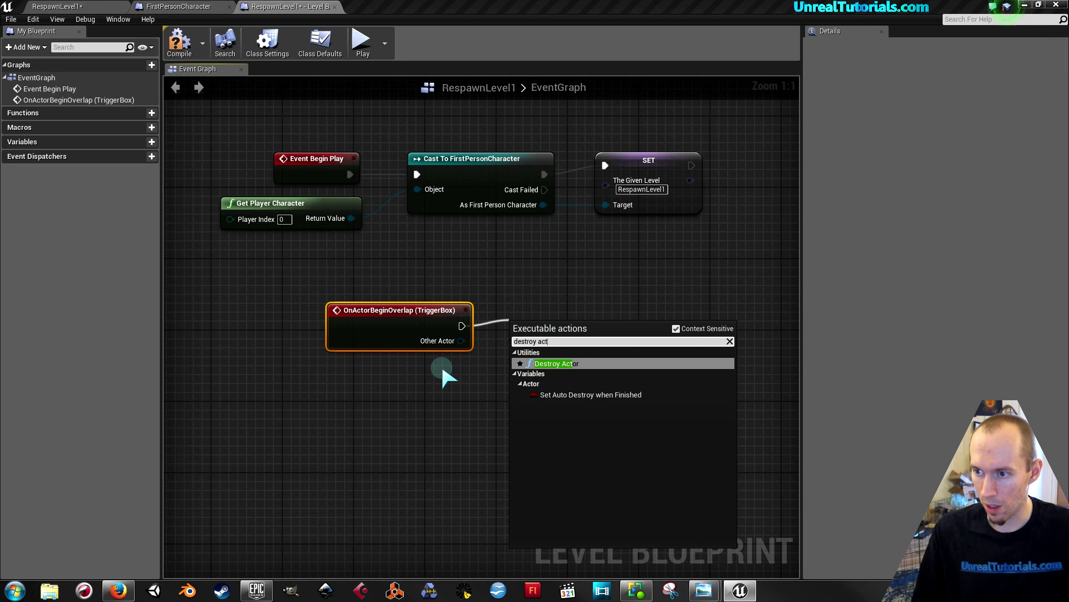
key("Return")
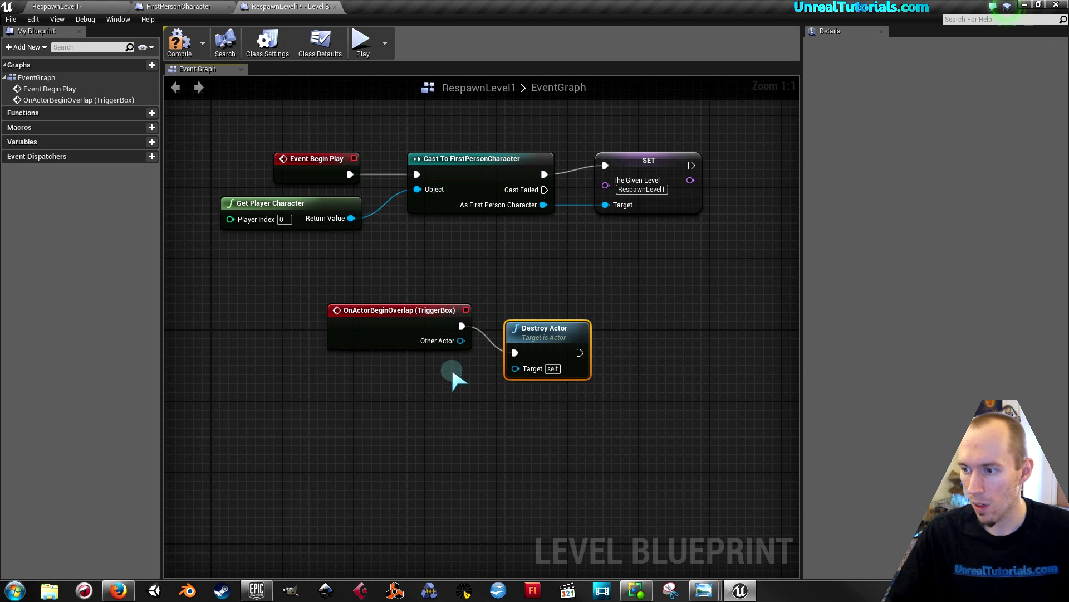
right_click_drag(495, 383, 500, 349)
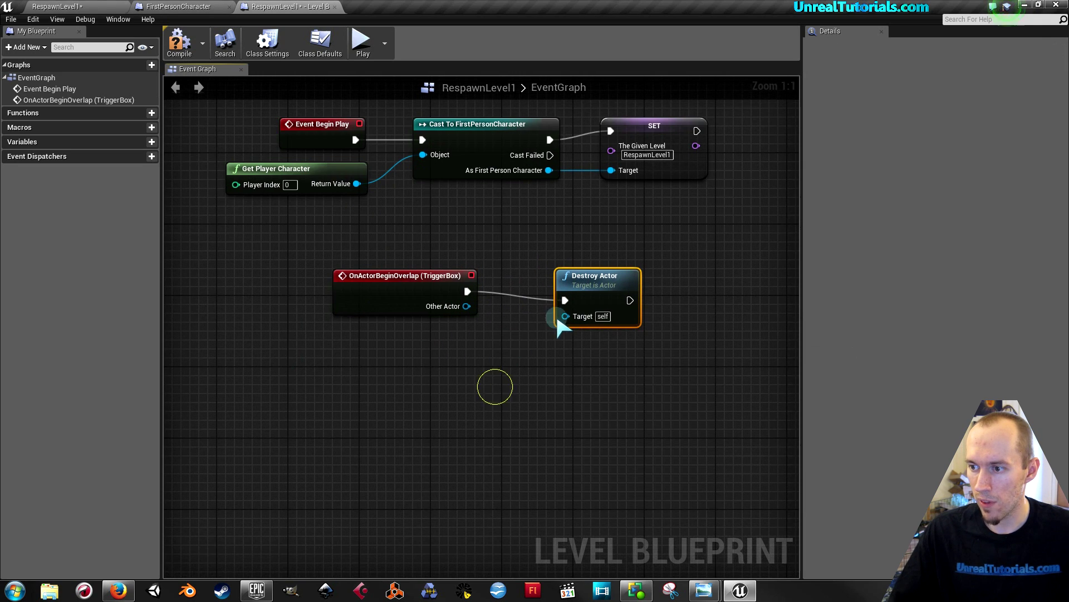
Step: Connect Get Player Character's return value to Destroy Actor's Target and rearrange the overlap nodes below the Event Begin Play chain
left_click_drag(567, 319, 357, 185)
left_click_drag(358, 275, 252, 267)
left_click_drag(292, 182, 328, 227)
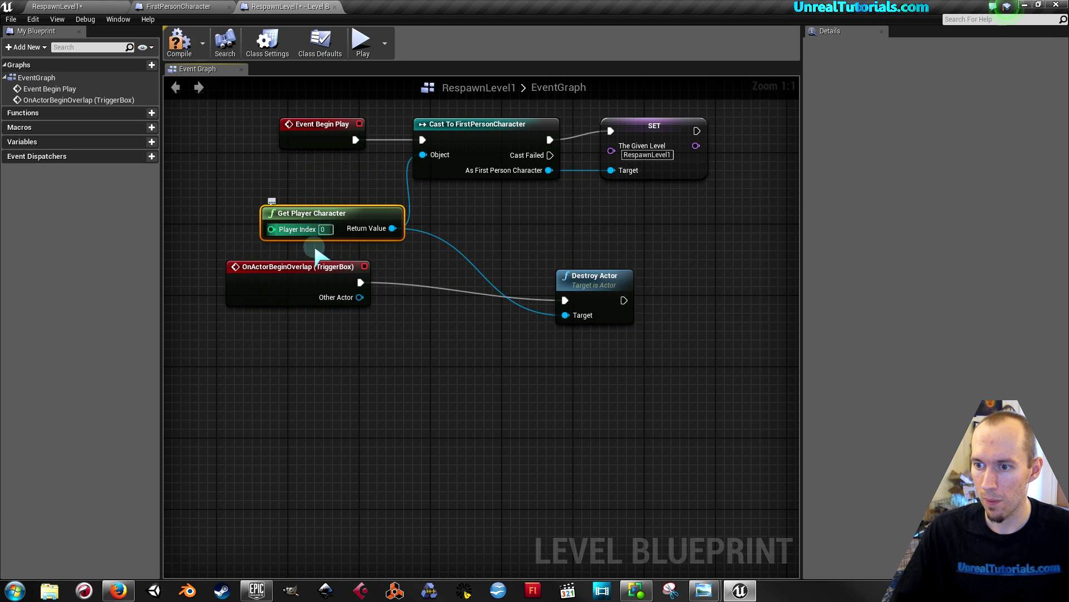
left_click_drag(316, 273, 352, 309)
left_click_drag(575, 296, 546, 312)
Step: Compile the level blueprint and save the RespawnLevel1 map
left_click(179, 44)
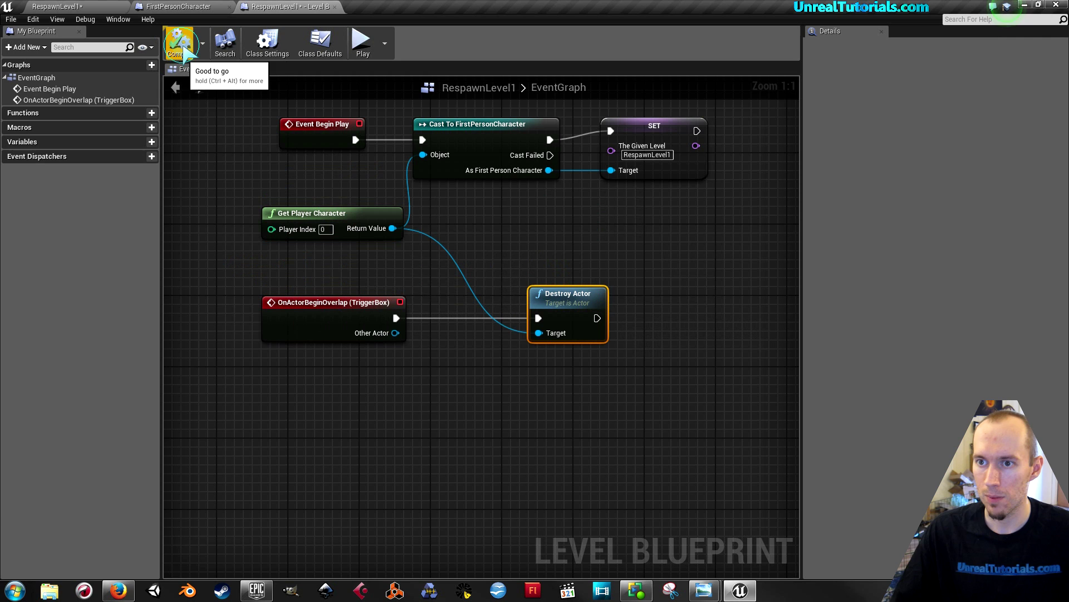
left_click(147, 7)
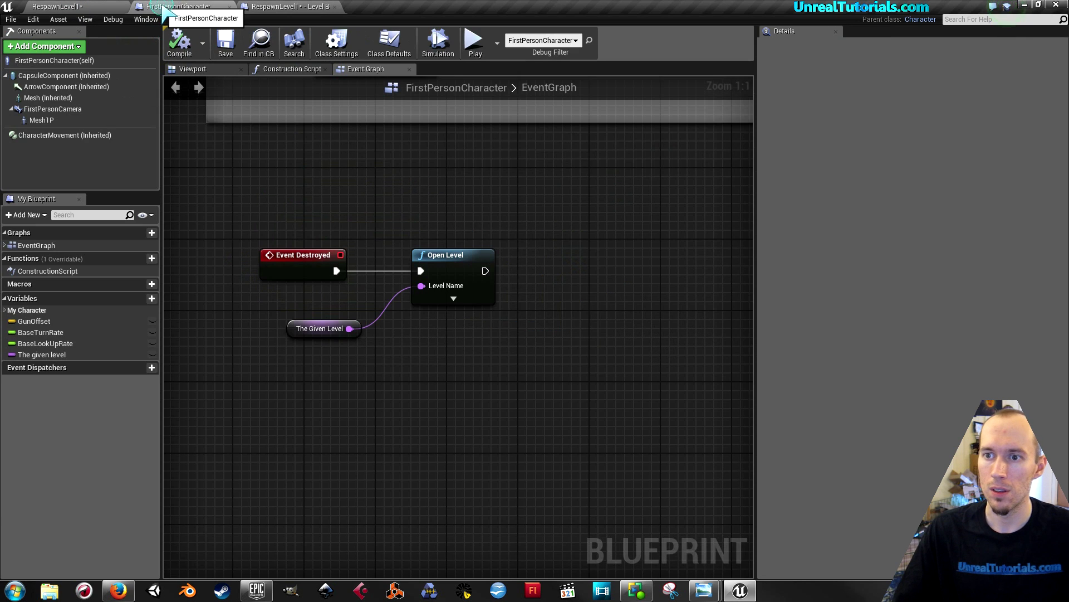
left_click(89, 7)
left_click(270, 44)
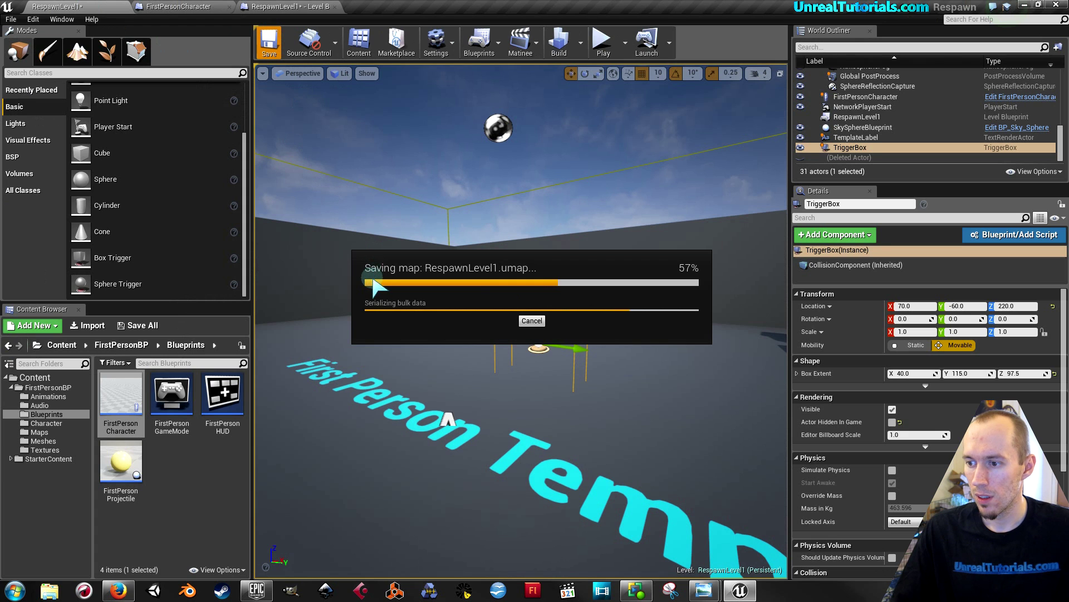
Step: Play-test RespawnLevel1 by walking the character into the trigger box, and end the play session
right_click_drag(368, 281, 490, 318)
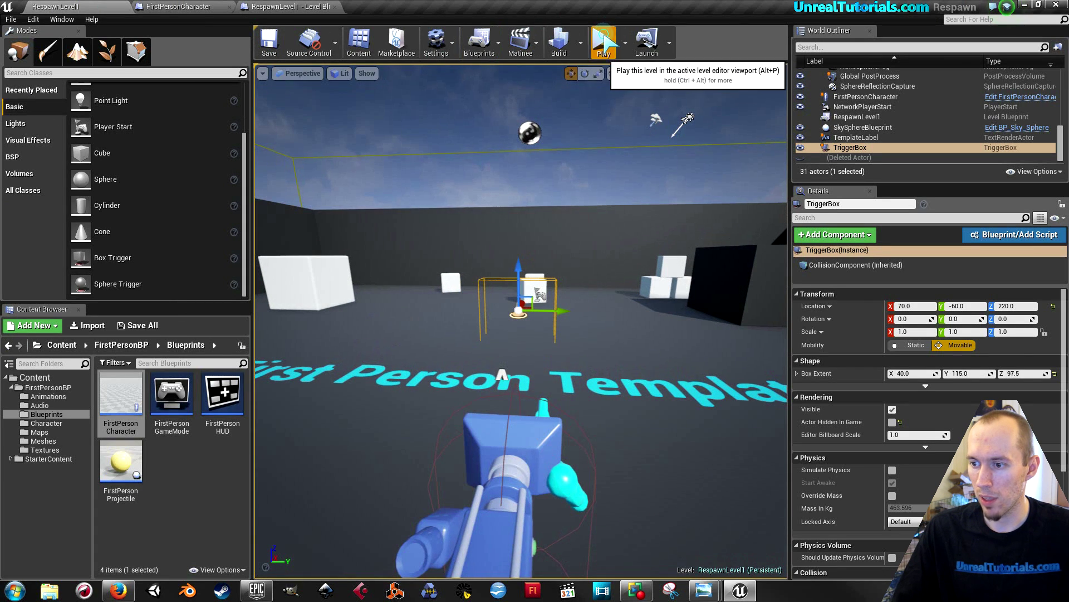
left_click(603, 38)
left_click(525, 325)
key("w")
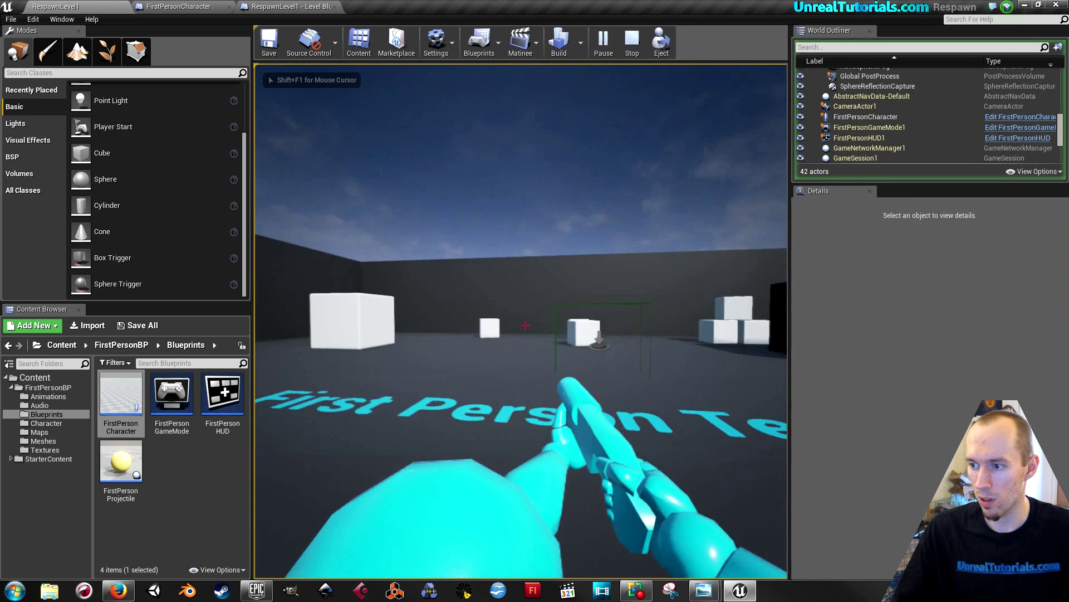
key("w")
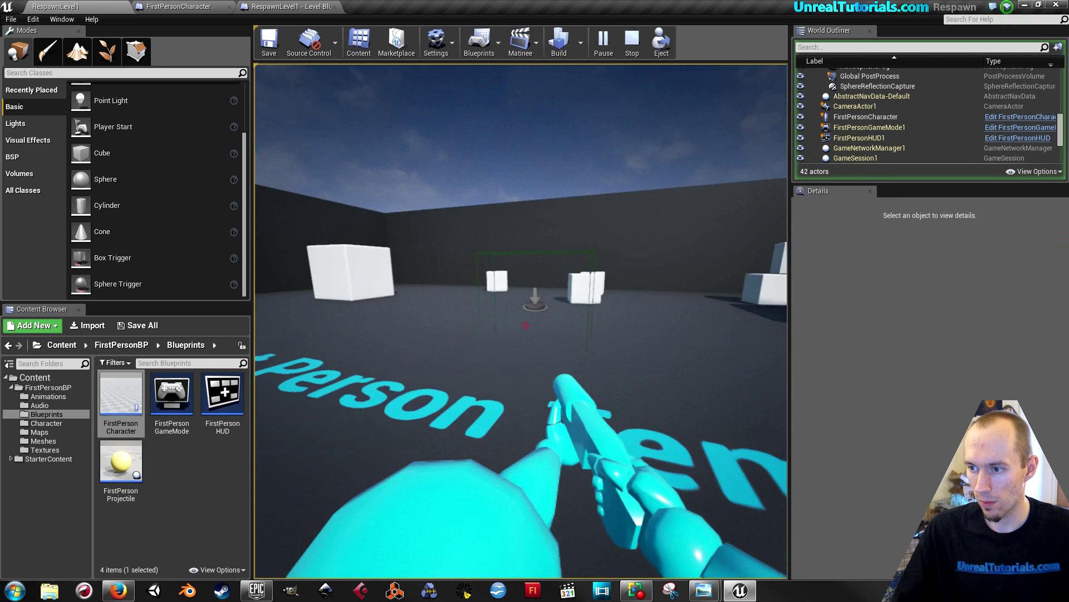
key("w")
key("s")
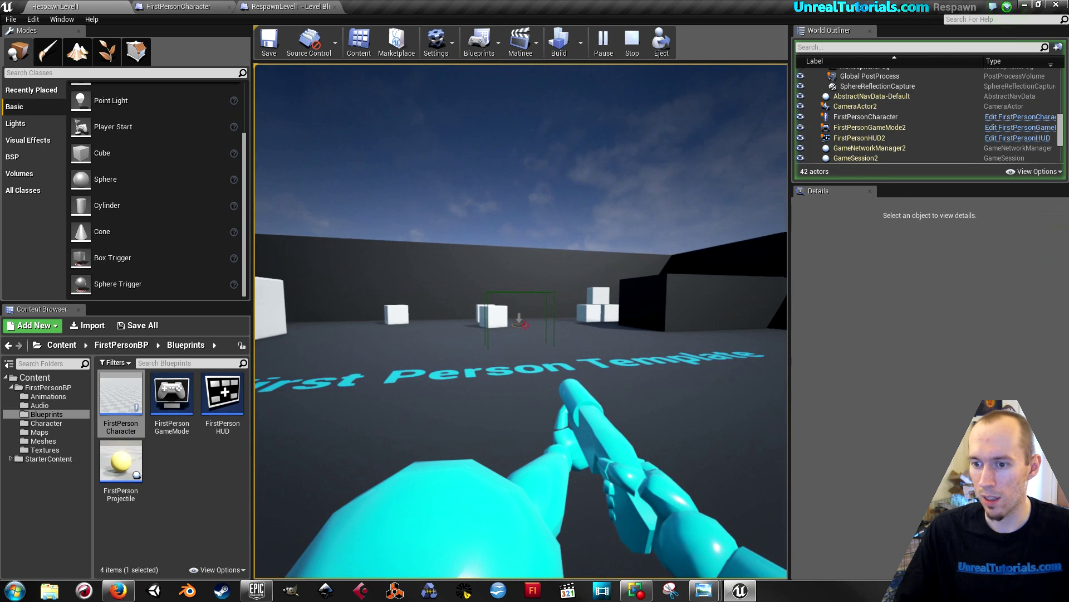
key("Escape")
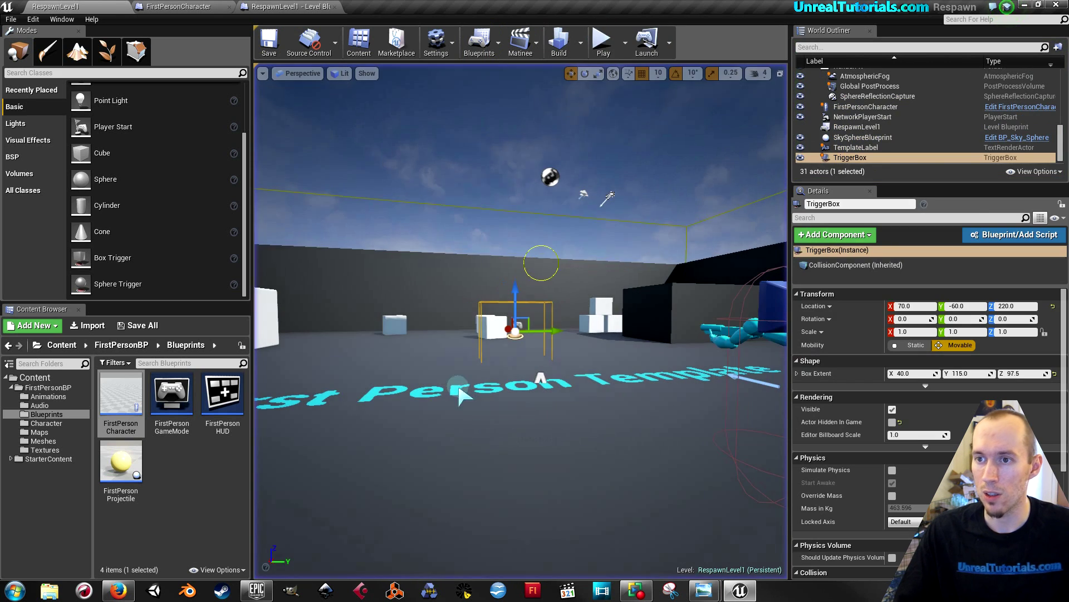
Step: Move the trigger box's OnActorBeginOverlap event lower in the level blueprint graph
left_click(290, 6)
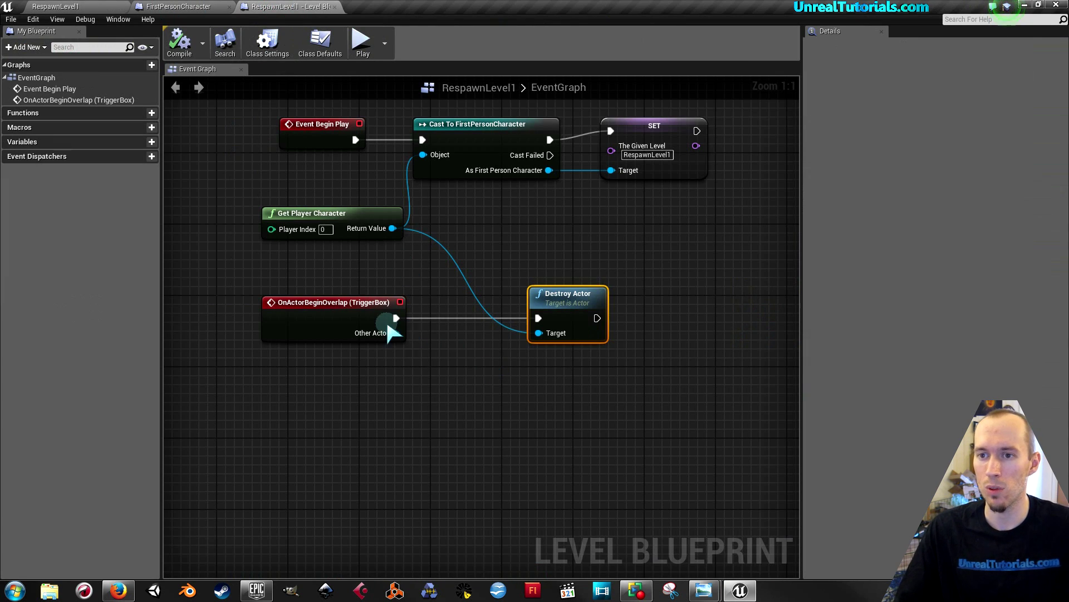
left_click_drag(344, 301, 352, 337)
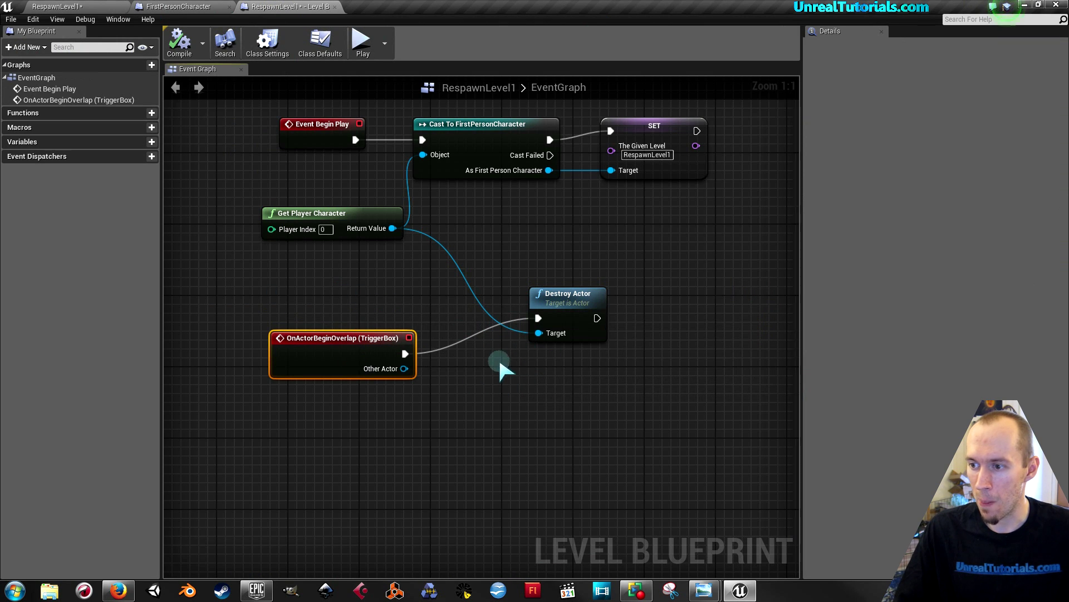
left_click_drag(341, 351, 341, 369)
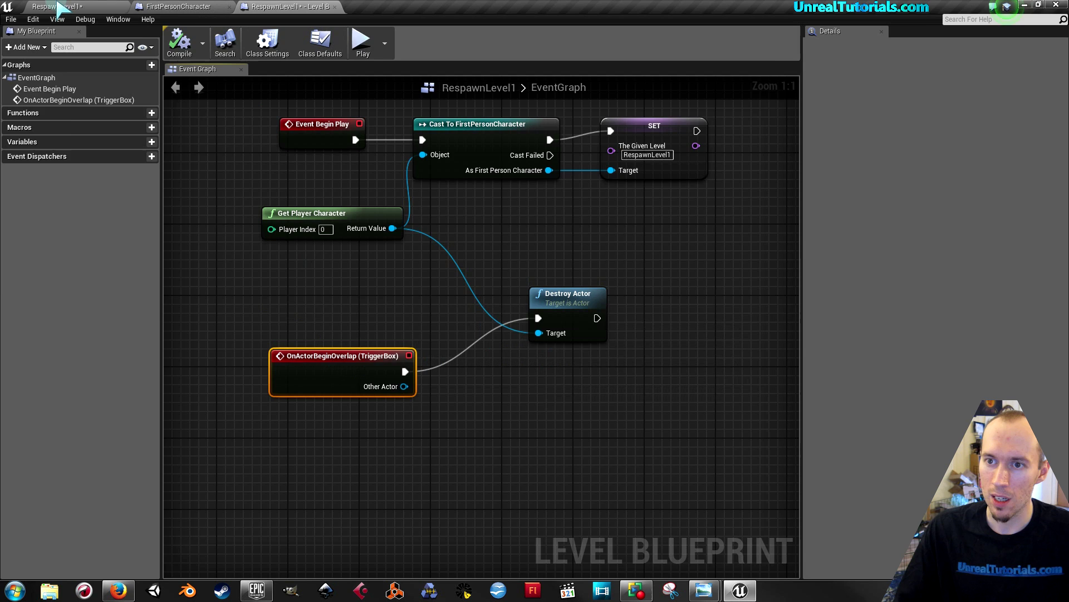
Step: Place a Kill Z Volume in the level at about X -220, Y 270, Z 230
left_click(58, 7)
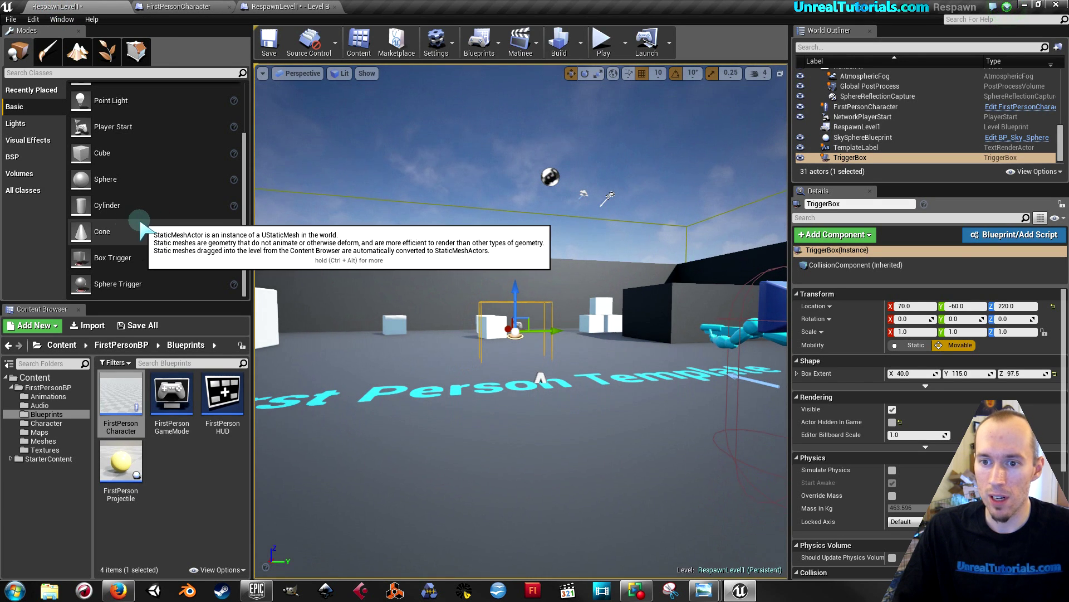
left_click(23, 173)
scroll(159, 229, "down", 3)
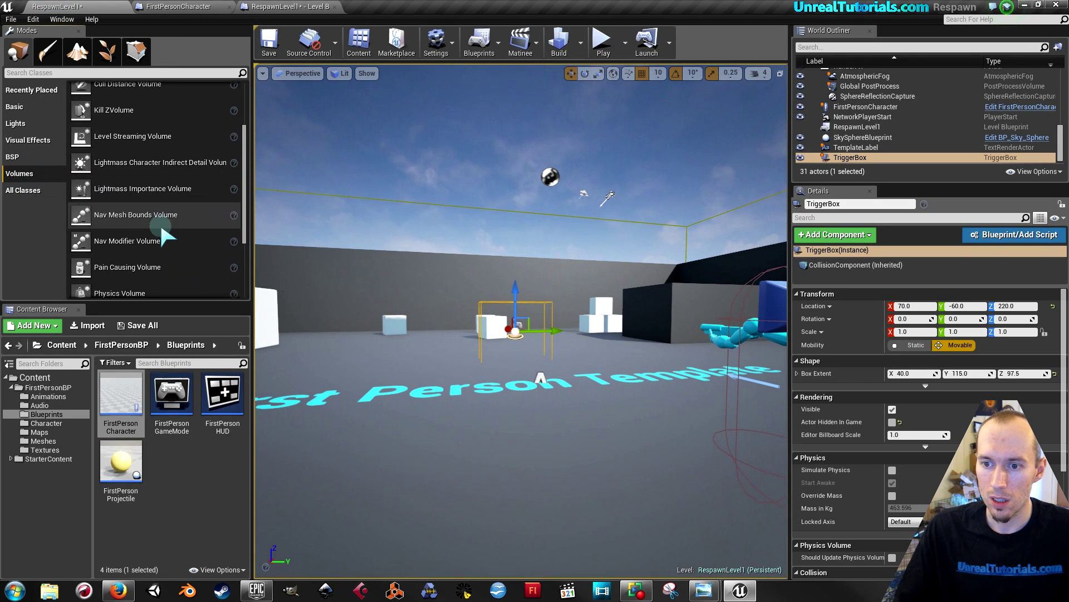
scroll(164, 238, "down", 5)
scroll(170, 242, "up", 4)
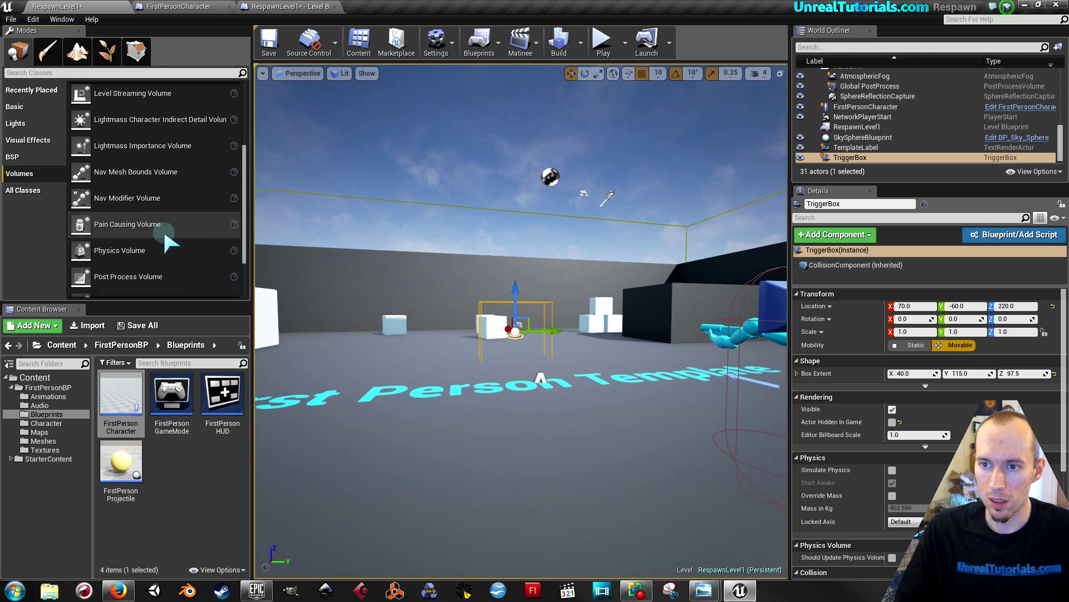
scroll(170, 242, "up", 3)
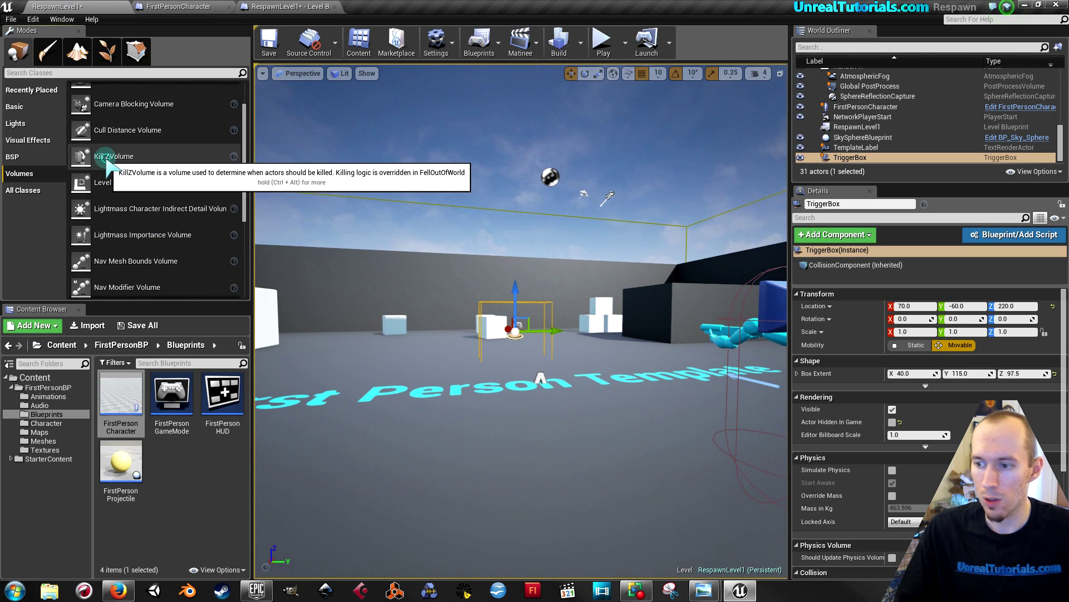
left_click_drag(660, 375, 655, 377)
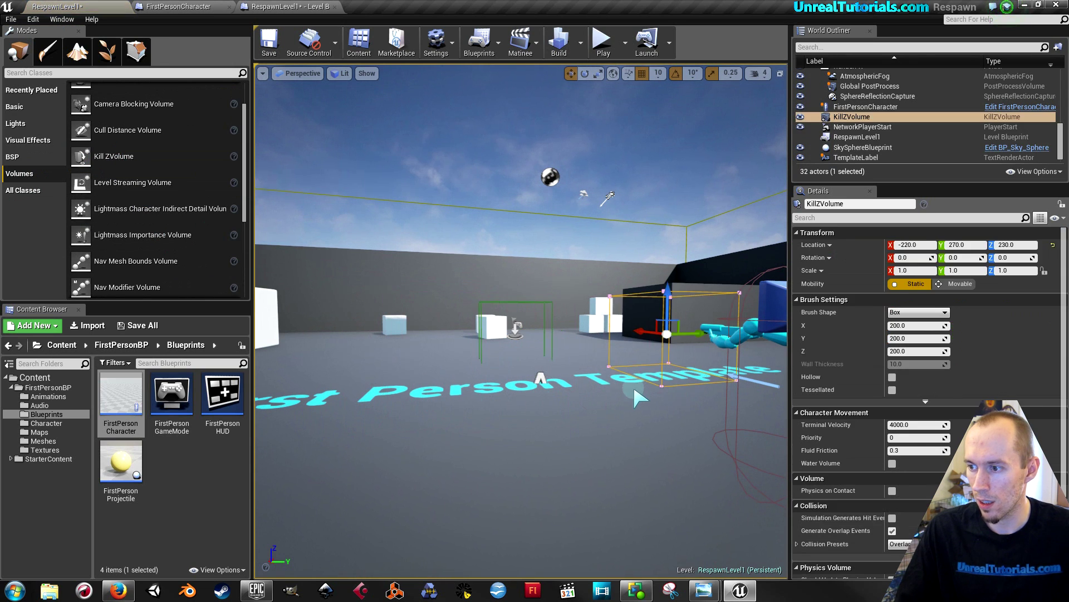
Step: Move the Kill Z Volume to X 200, Y 1070, in front of the dark block
right_click_drag(635, 390, 699, 385)
left_click_drag(348, 488, 576, 396)
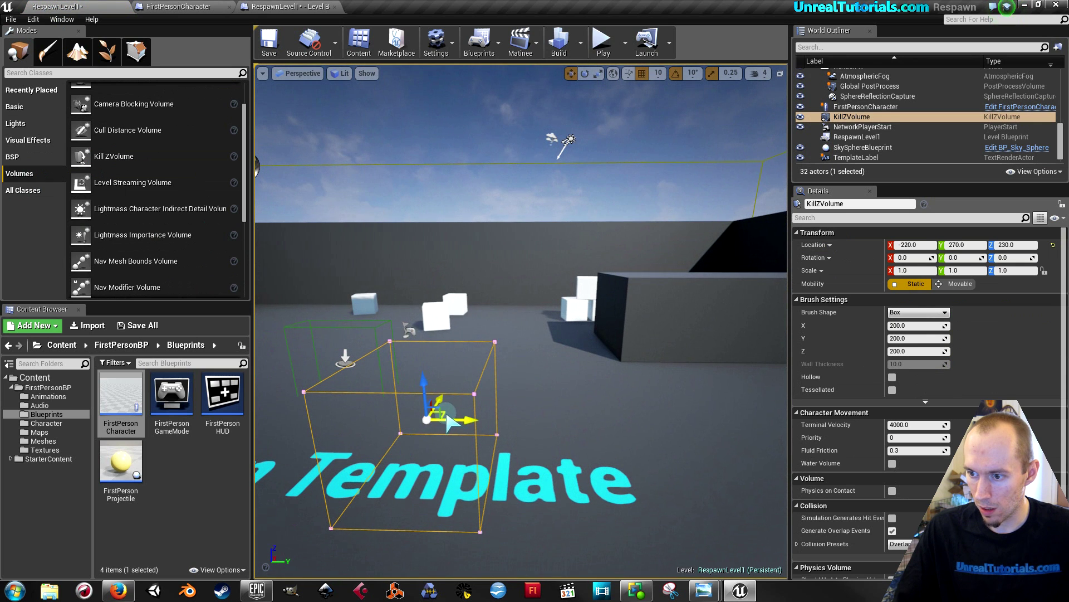
left_click_drag(450, 423, 734, 344)
left_click_drag(678, 370, 766, 373)
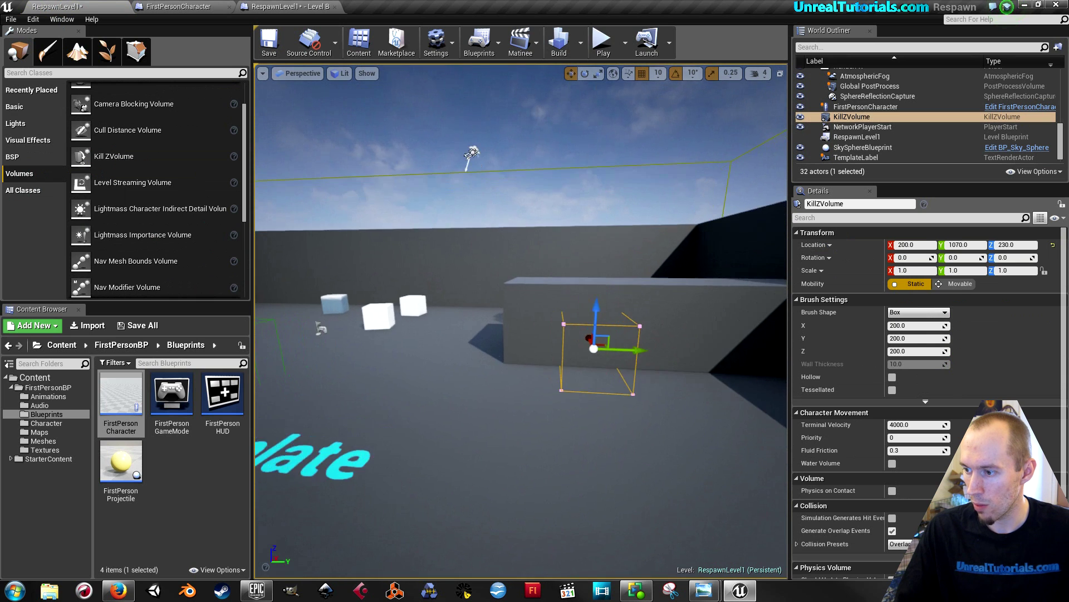
Step: Scale the Kill Z Volume to 3.0 in Y
mouse_move(675, 361)
right_mouse_down()
mouse_move(740, 371)
mouse_move(675, 360)
right_mouse_up()
key("space")
key("space")
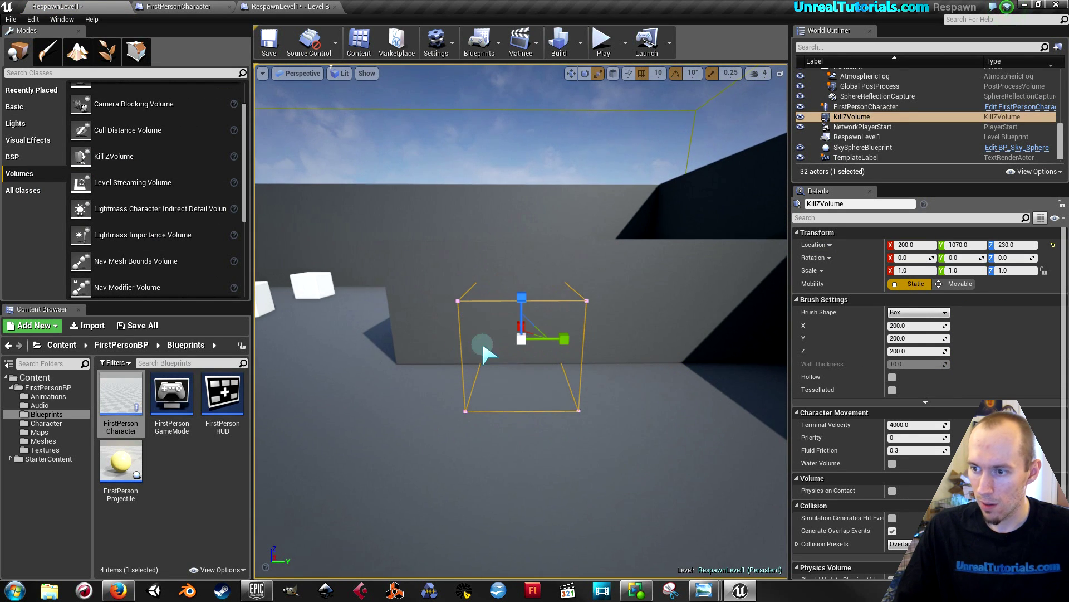
left_click_drag(561, 344, 602, 339)
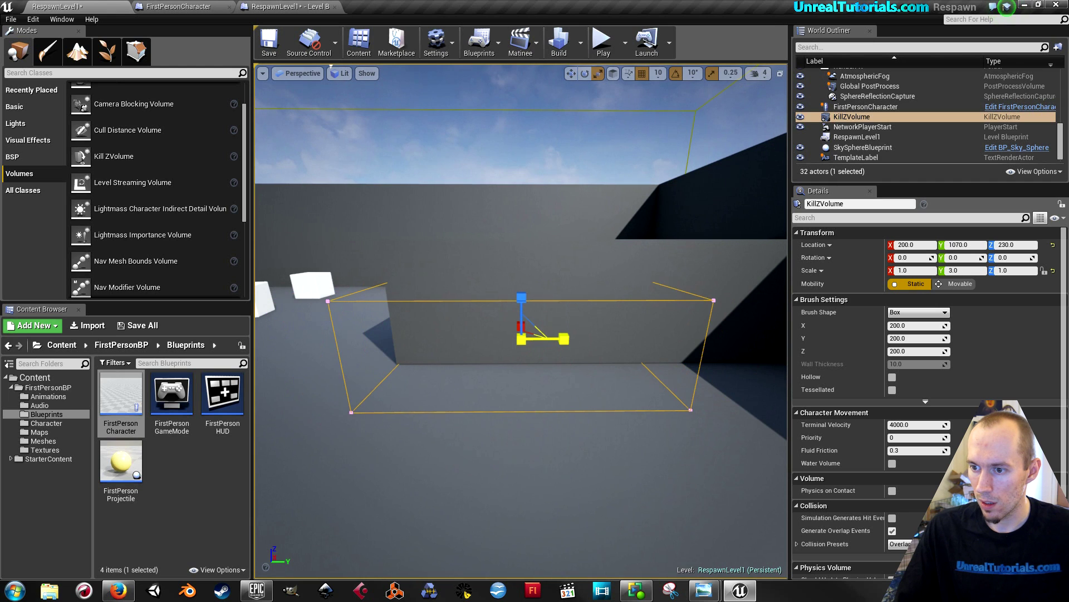
Step: Open the level blueprint and add an On Actor Begin Overlap event for the Kill Z Volume below the trigger box event
left_click(478, 47)
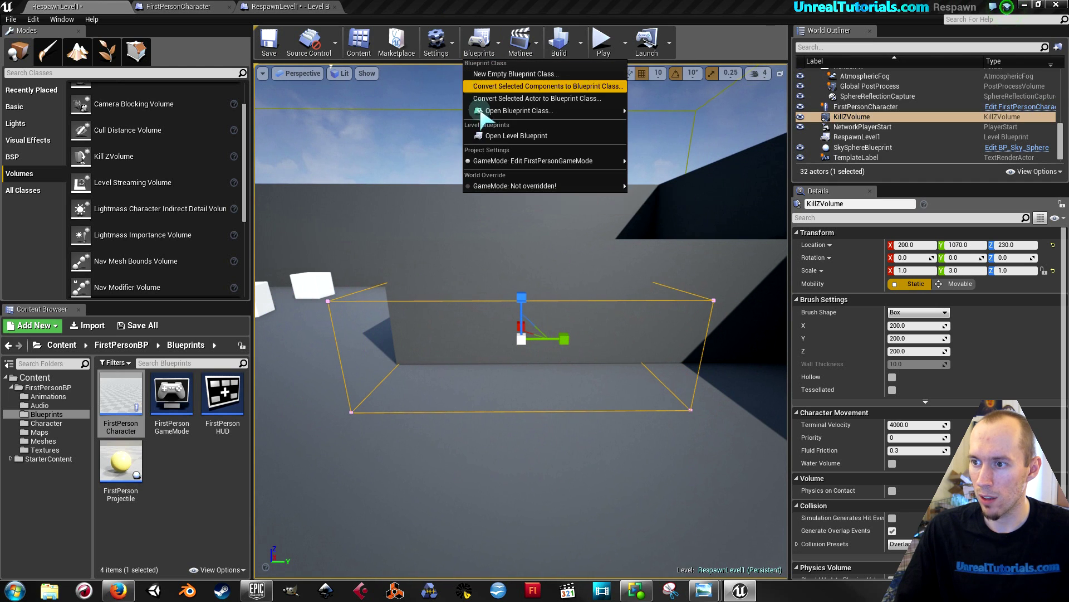
left_click(492, 137)
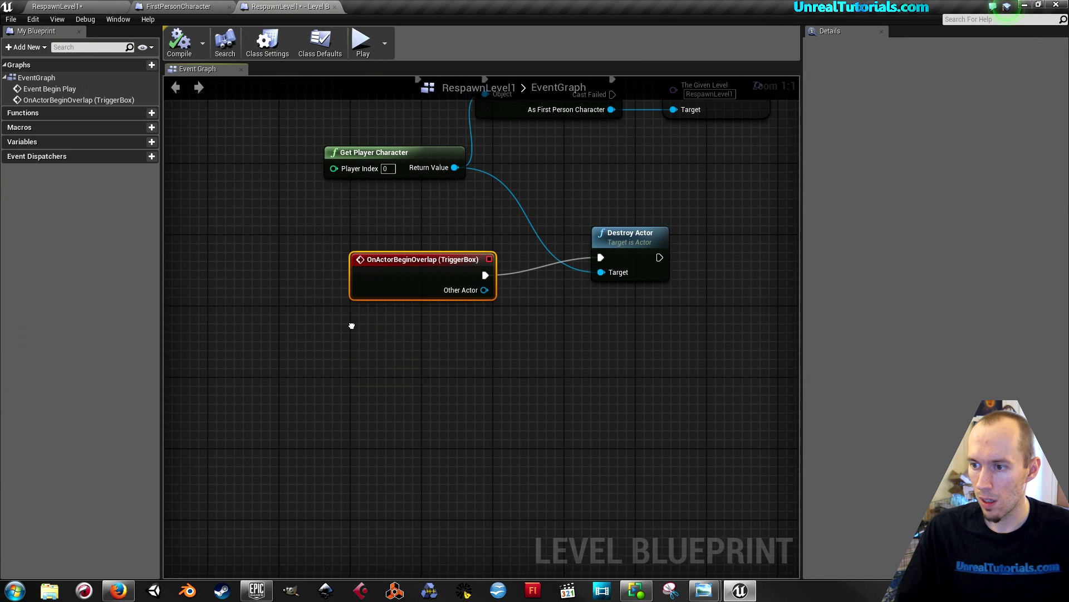
right_click(362, 327)
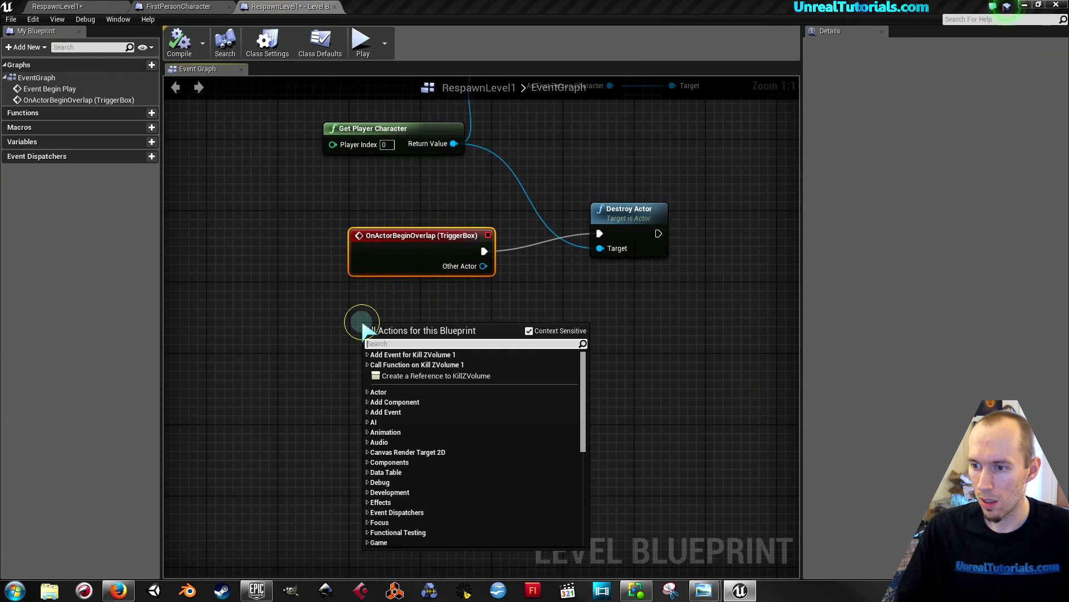
left_click(367, 355)
left_click(374, 364)
left_click(390, 375)
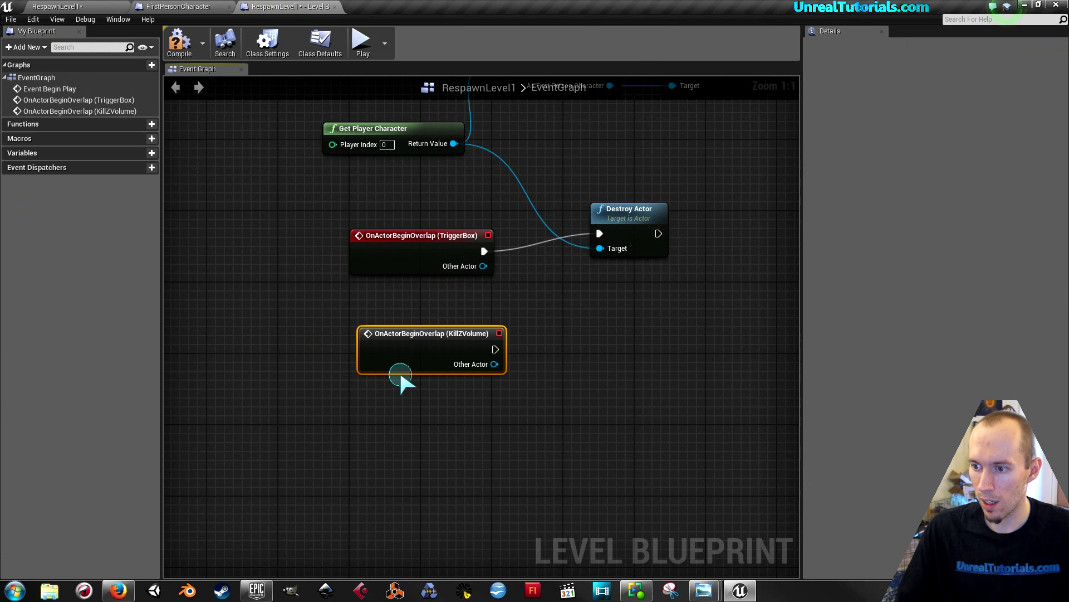
right_click_drag(522, 290, 395, 367)
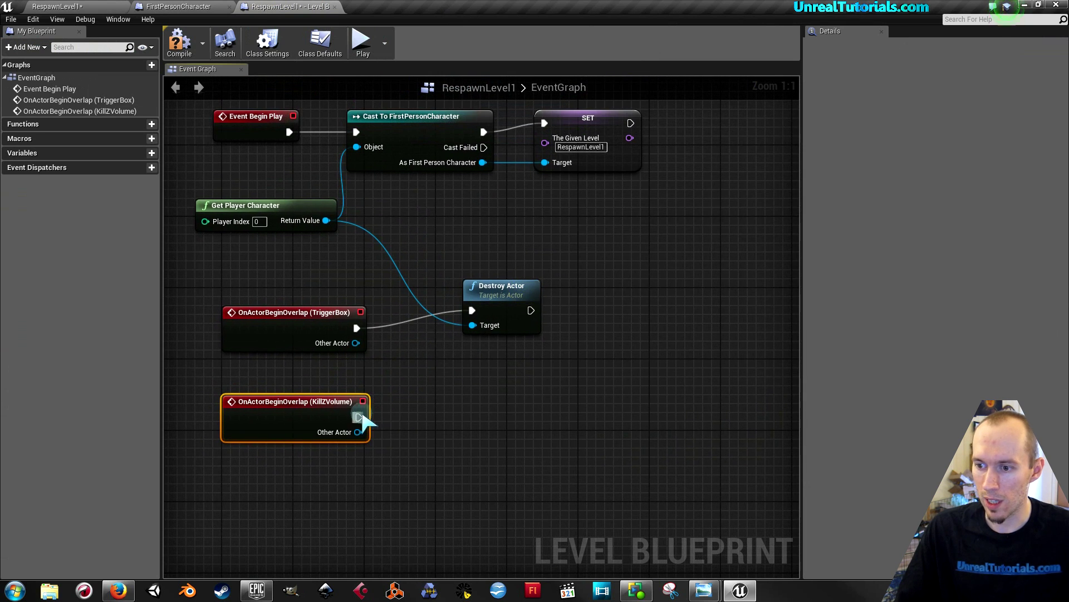
Step: Connect the Kill Z Volume's overlap event to the existing Destroy Actor node and save the RespawnLevel1 map
left_click_drag(362, 412, 348, 144)
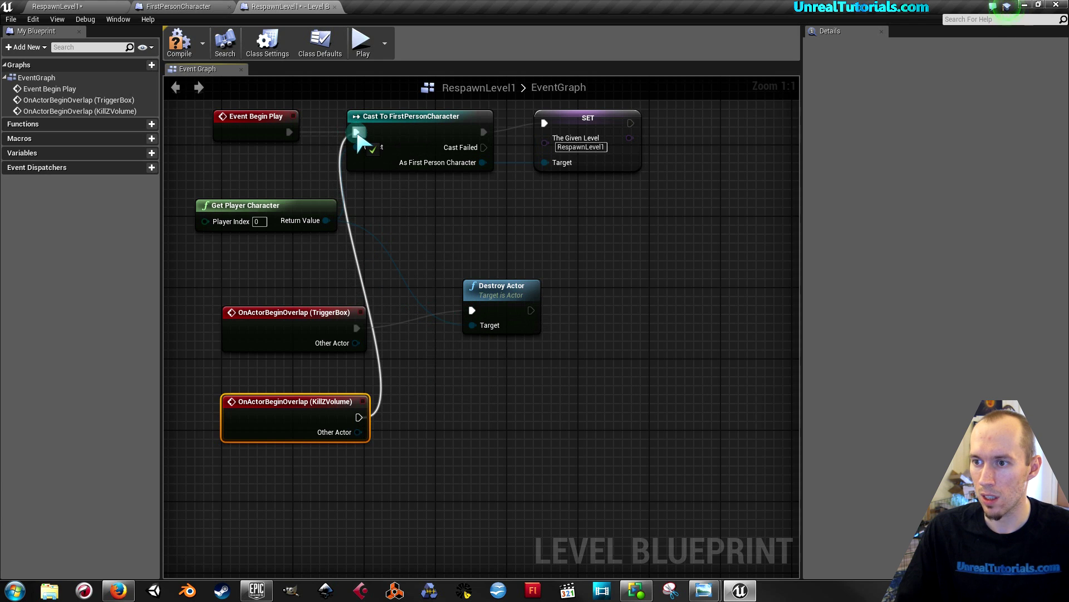
left_click_drag(357, 137, 460, 314)
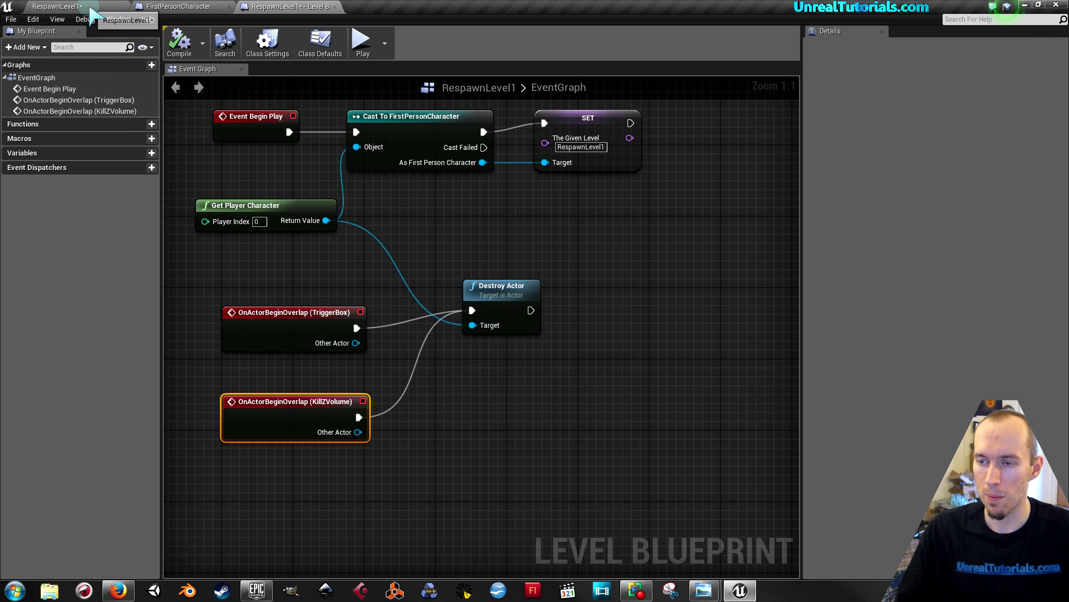
left_click(89, 9)
left_click(269, 49)
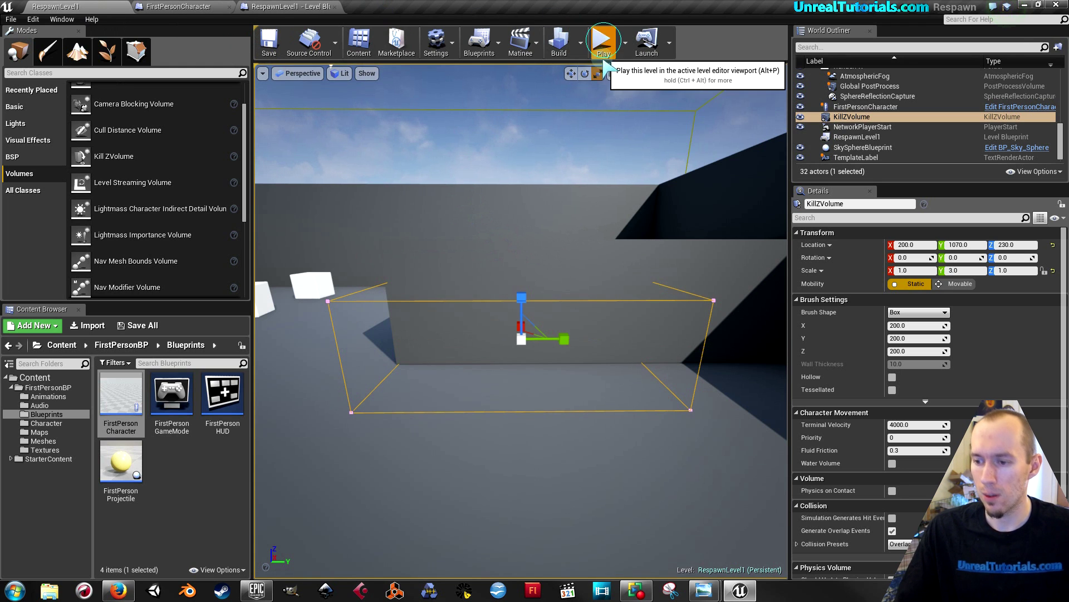
Step: Play-test the level by walking the character into the Kill Z Volume in front of the dark block, and end the session
left_click(601, 40)
key("w")
key("d")
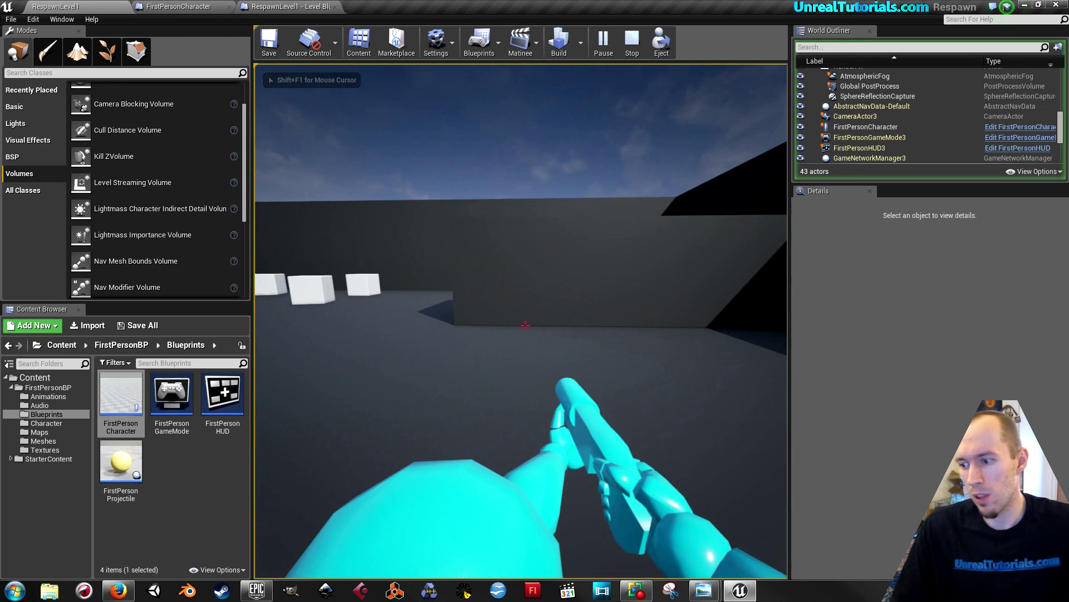
key("w")
key("d")
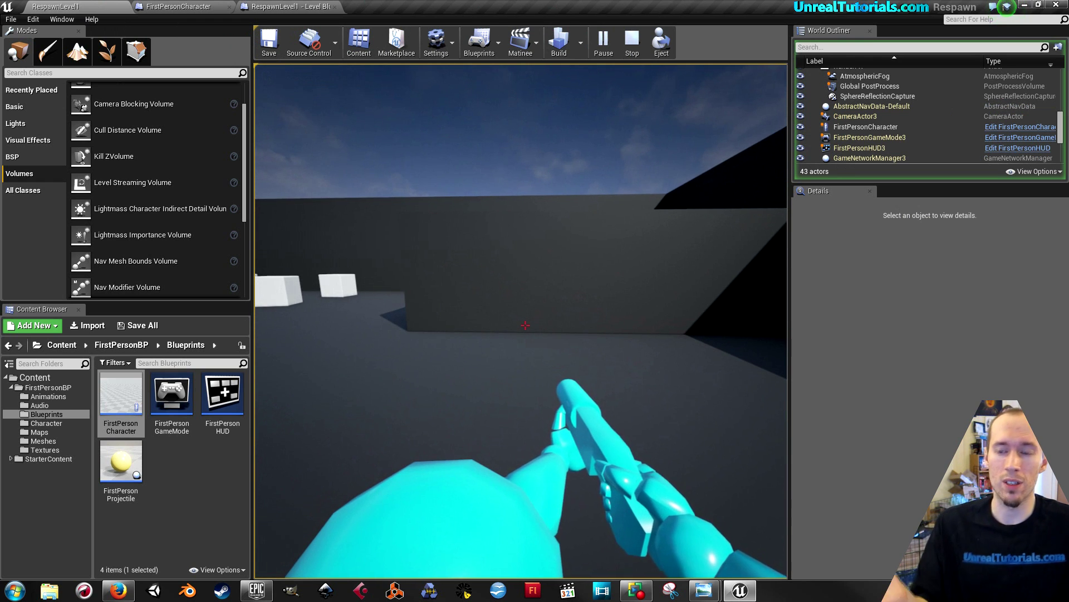
key("w")
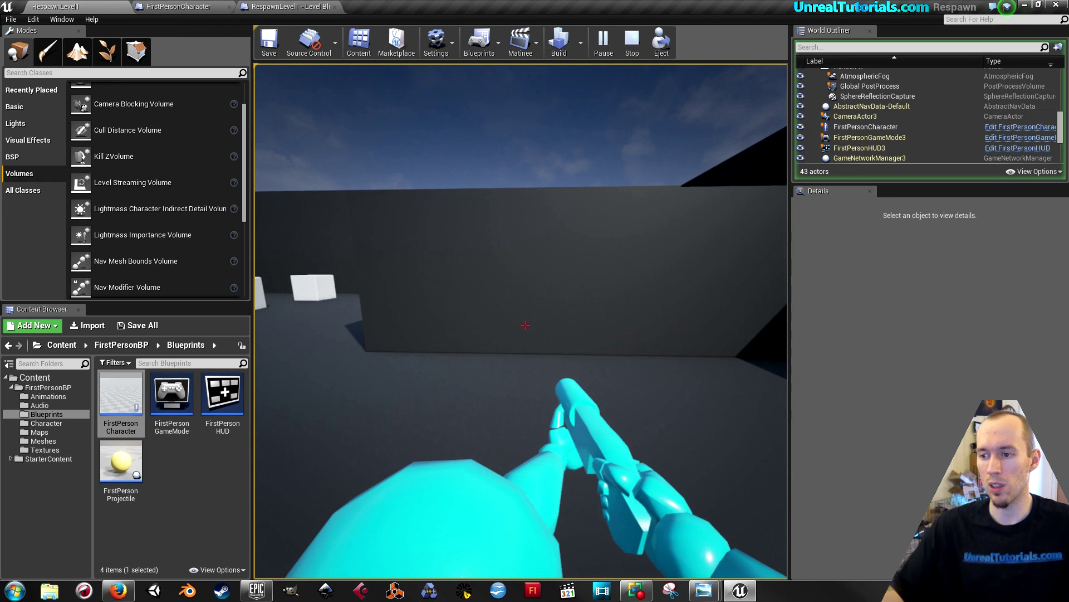
key("w")
key("r")
key("w")
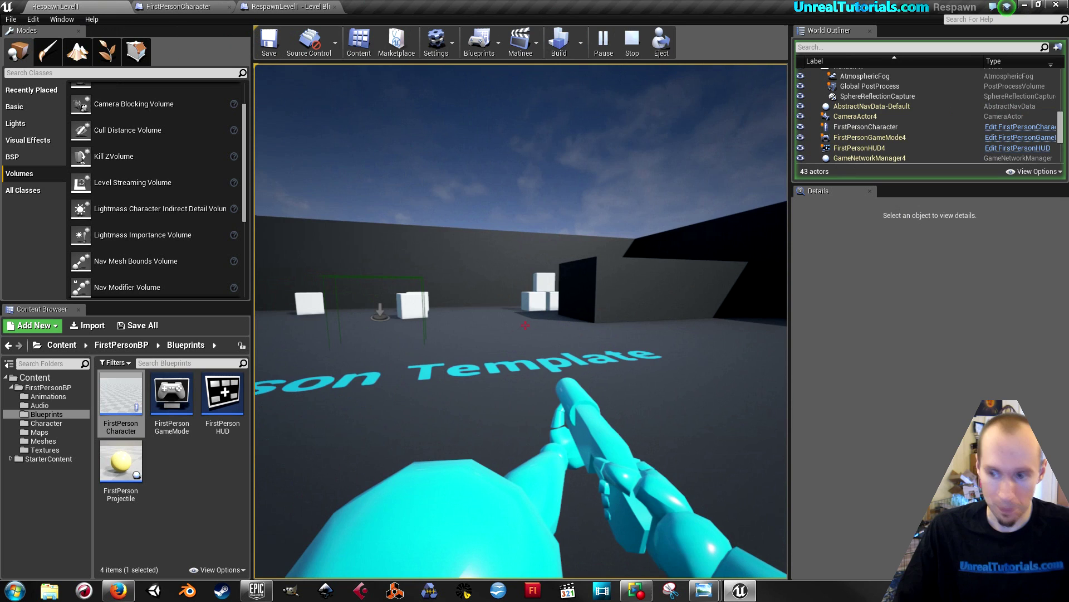
key("Escape")
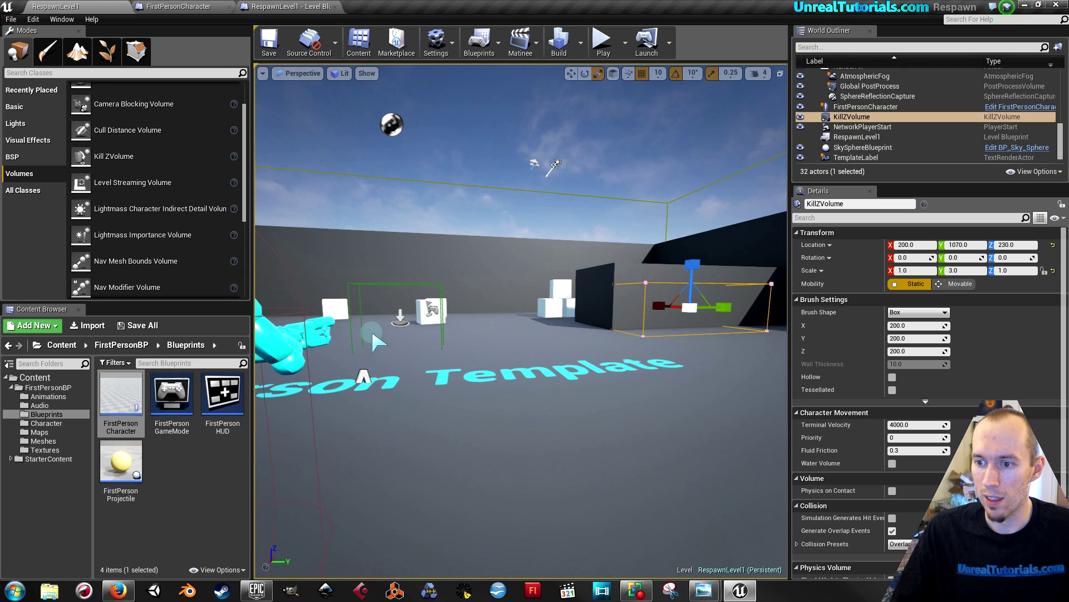
Step: Save the current map and open the RespawnLevel2 map from the FirstPersonBP Maps folder
left_click(317, 142)
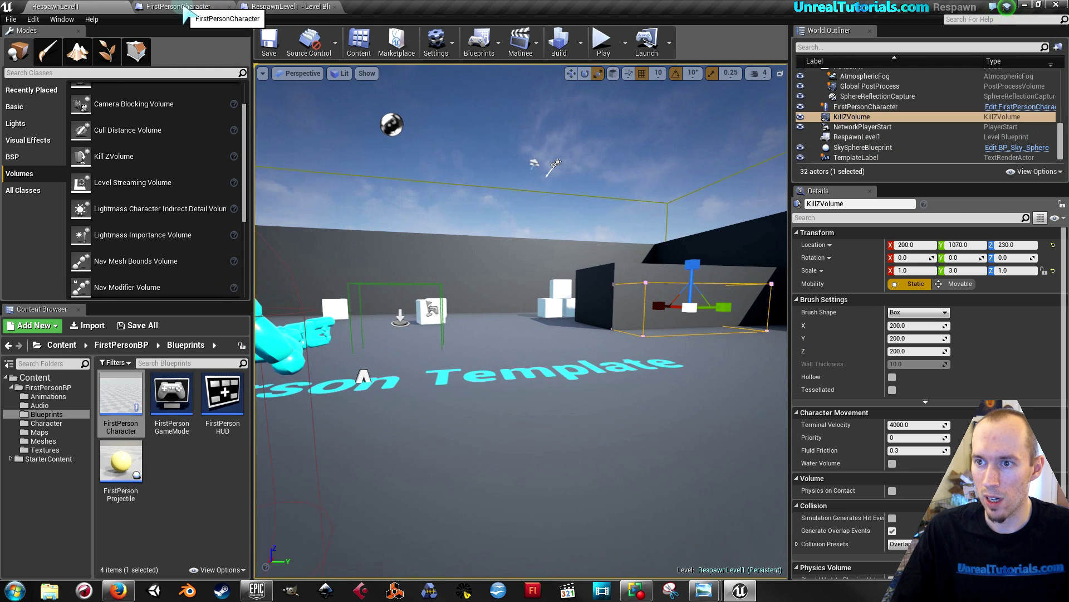
left_click(460, 336)
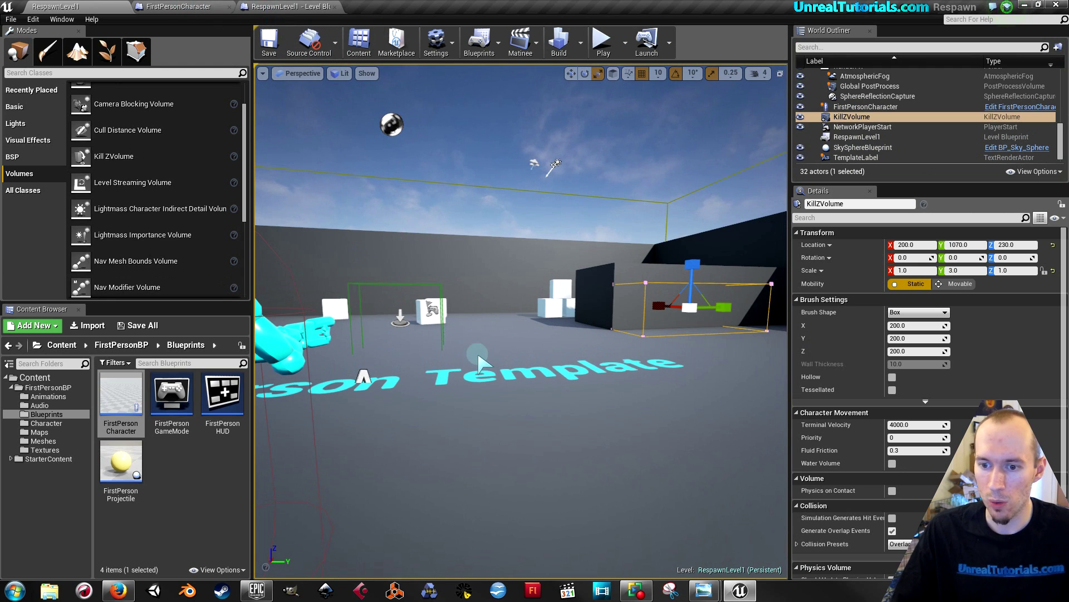
left_click(275, 407)
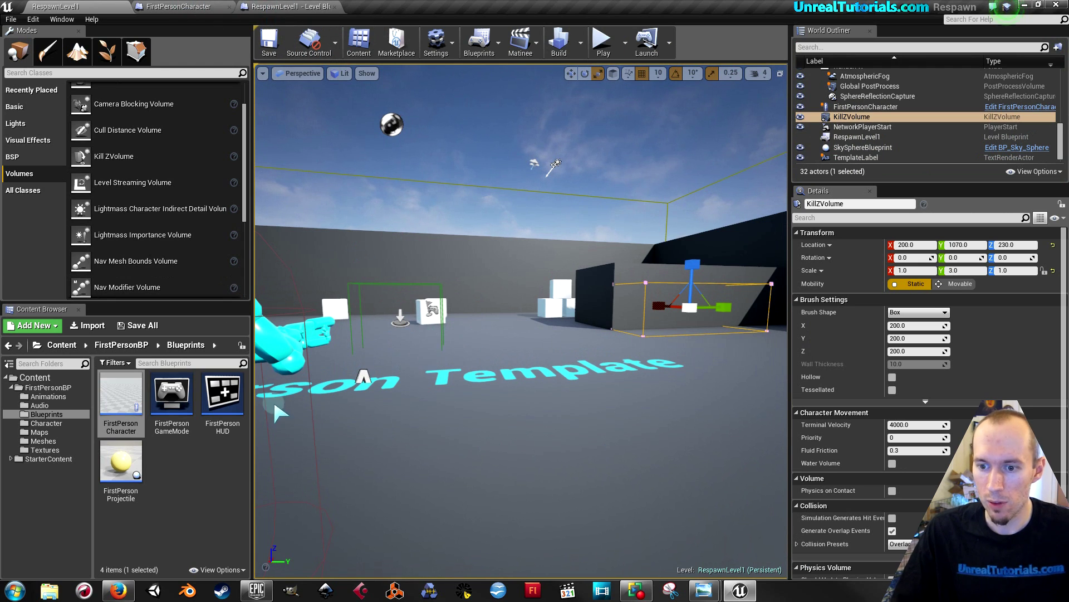
left_click(52, 415)
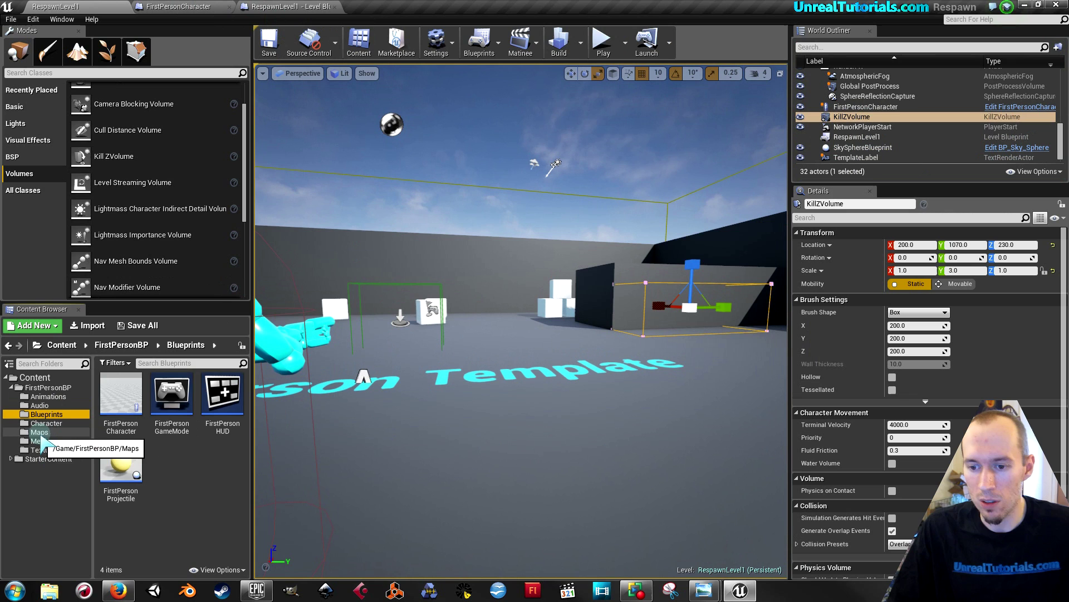
left_click(39, 433)
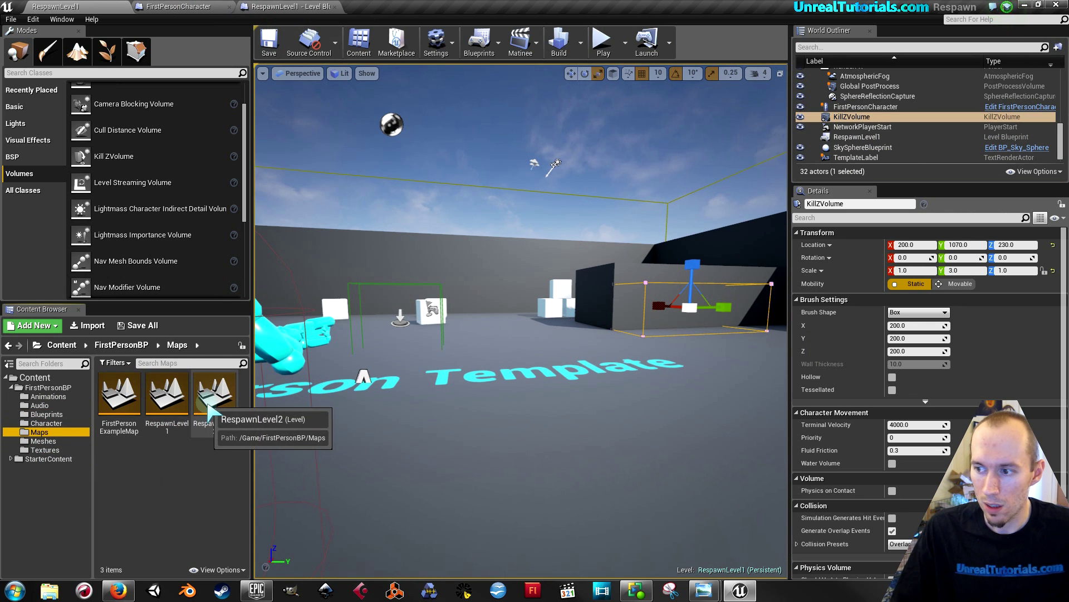
left_click(268, 43)
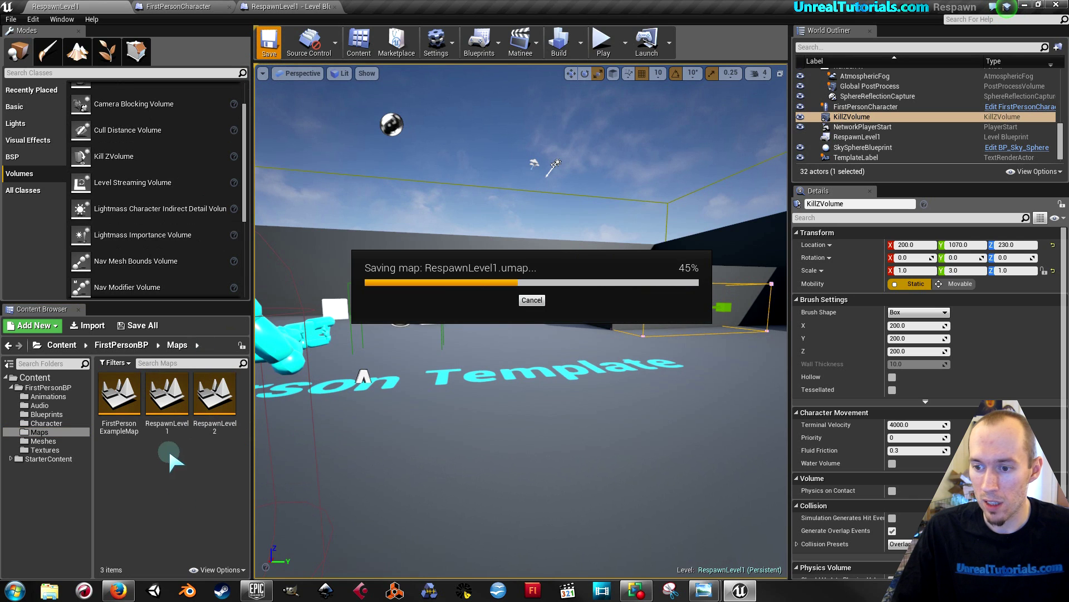
double_click(220, 392)
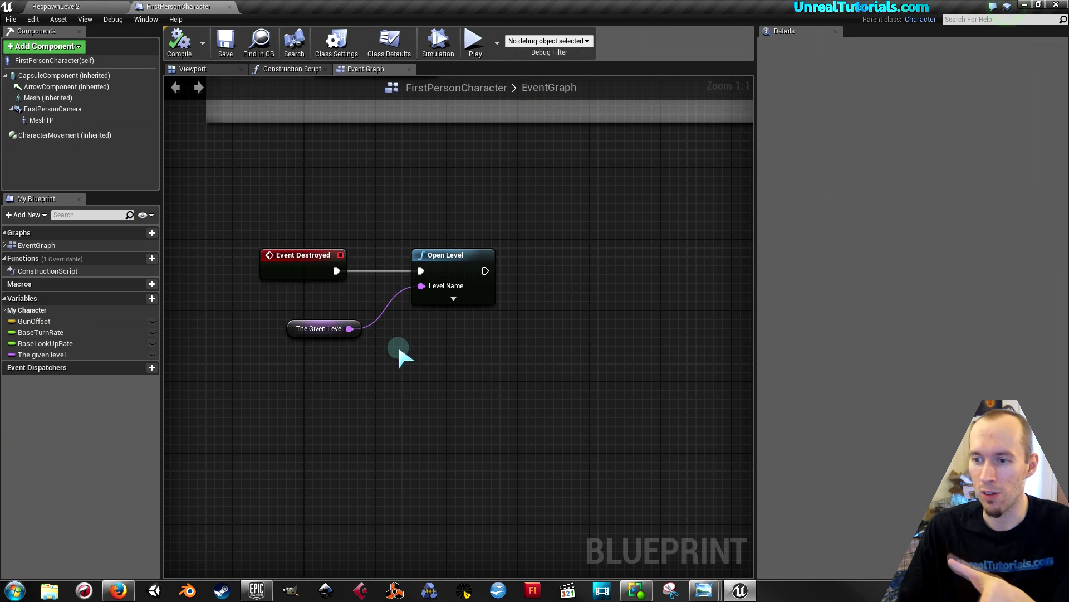
Step: Review the Event Destroyed, Open Level and The Given Level nodes in the FirstPersonCharacter event graph
right_click_drag(398, 353, 448, 376)
left_click_drag(259, 206, 579, 389)
left_click(497, 374)
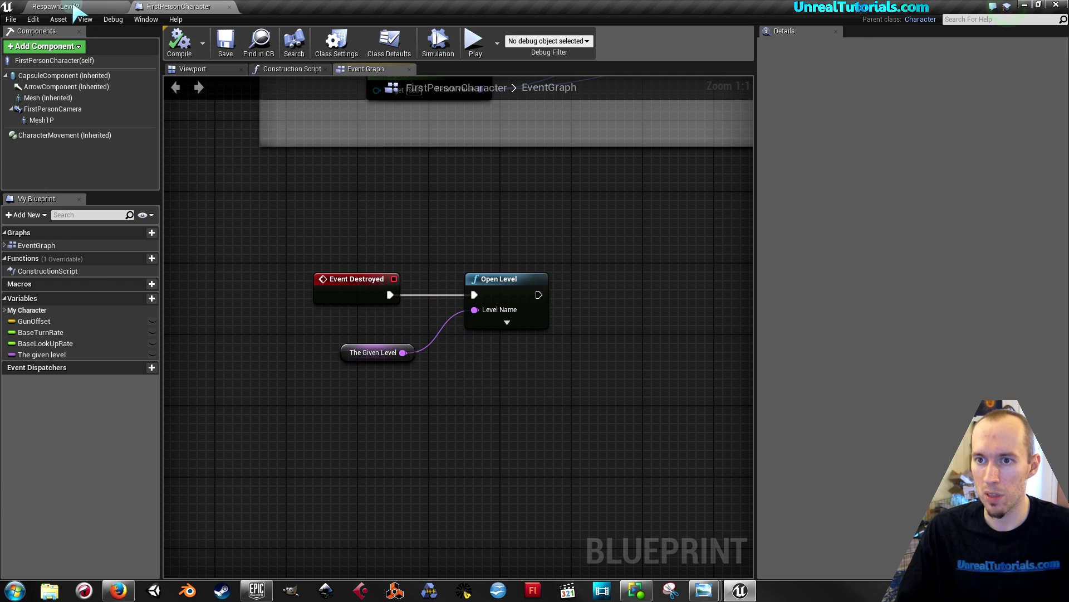
Step: In the RespawnLevel2 level, move the large white cube farther from the player character, to X about 260
left_click(74, 7)
right_click_drag(546, 386, 515, 391)
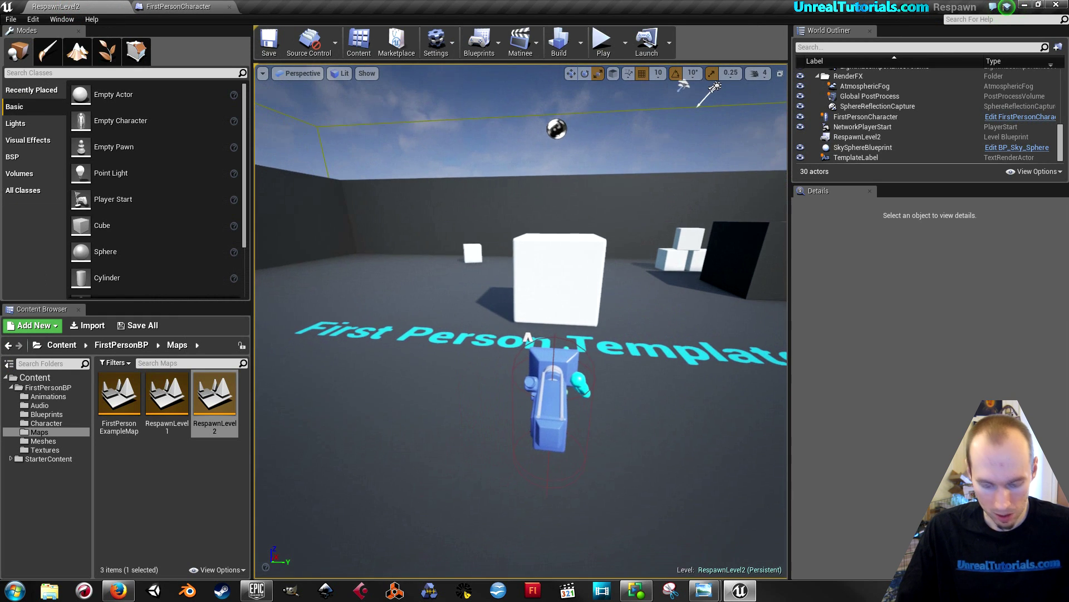
key("d")
right_click_drag(521, 321, 429, 315)
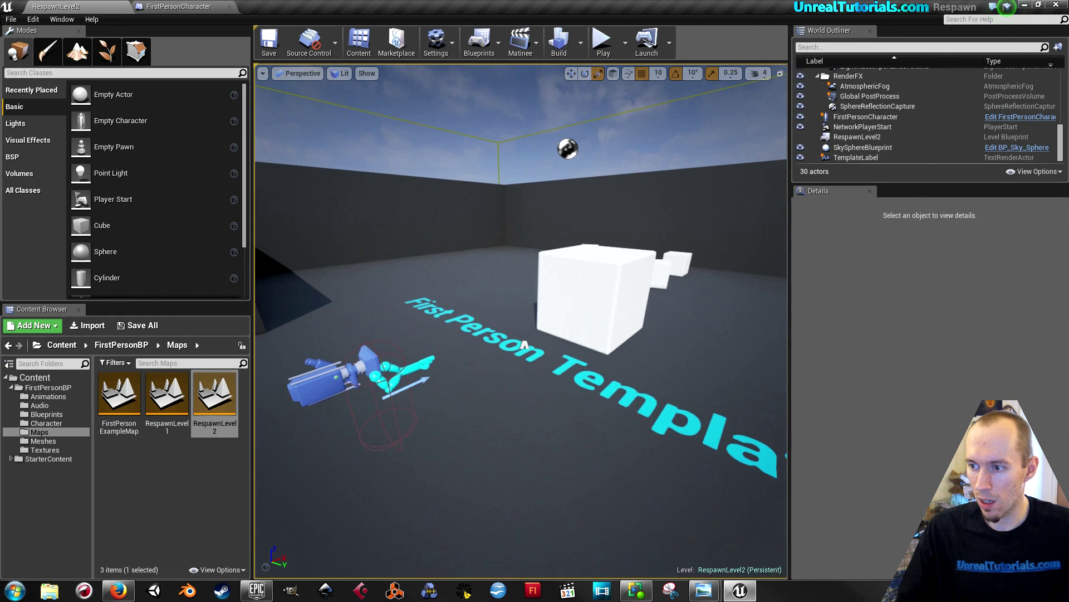
left_click(618, 294)
left_click_drag(612, 295, 642, 283)
Step: Open the RespawnLevel2 level blueprint to inspect its event graph and return to the level
left_click(478, 55)
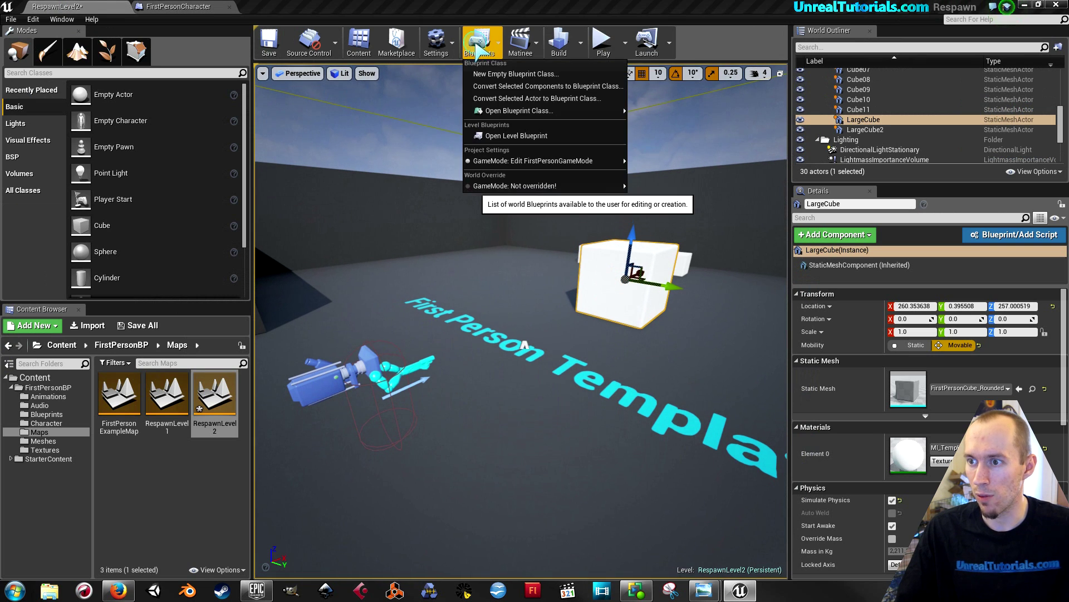
left_click(504, 137)
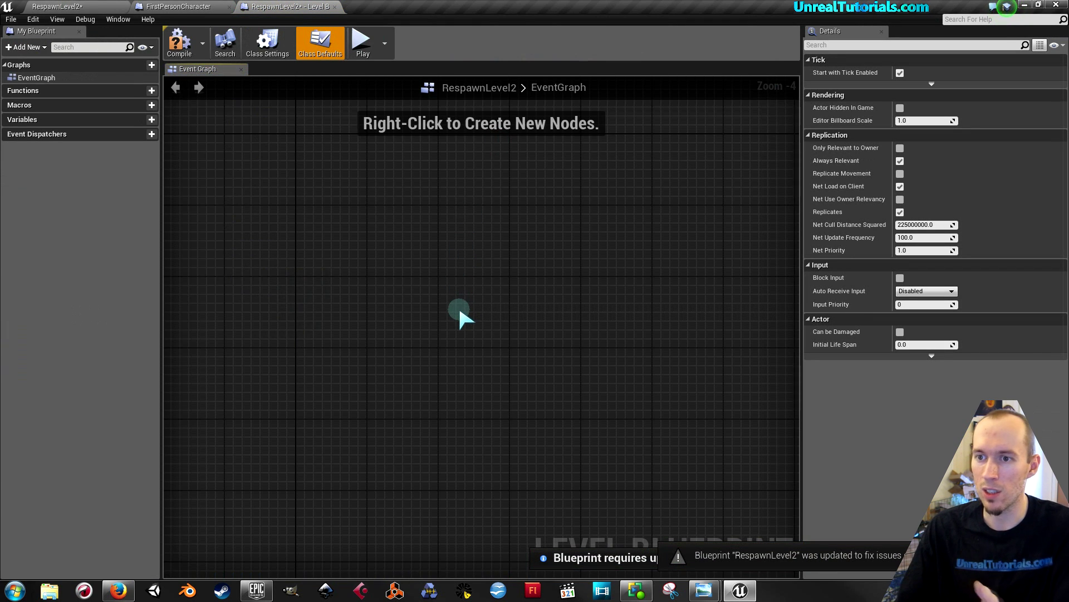
right_click_drag(460, 311, 444, 282)
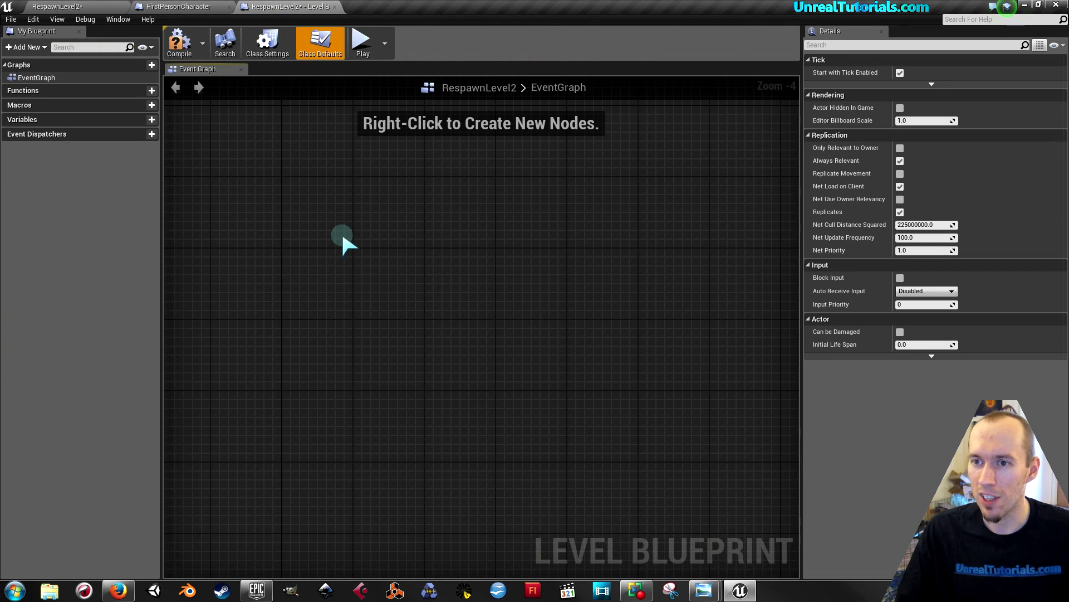
left_click(170, 6)
left_click(84, 6)
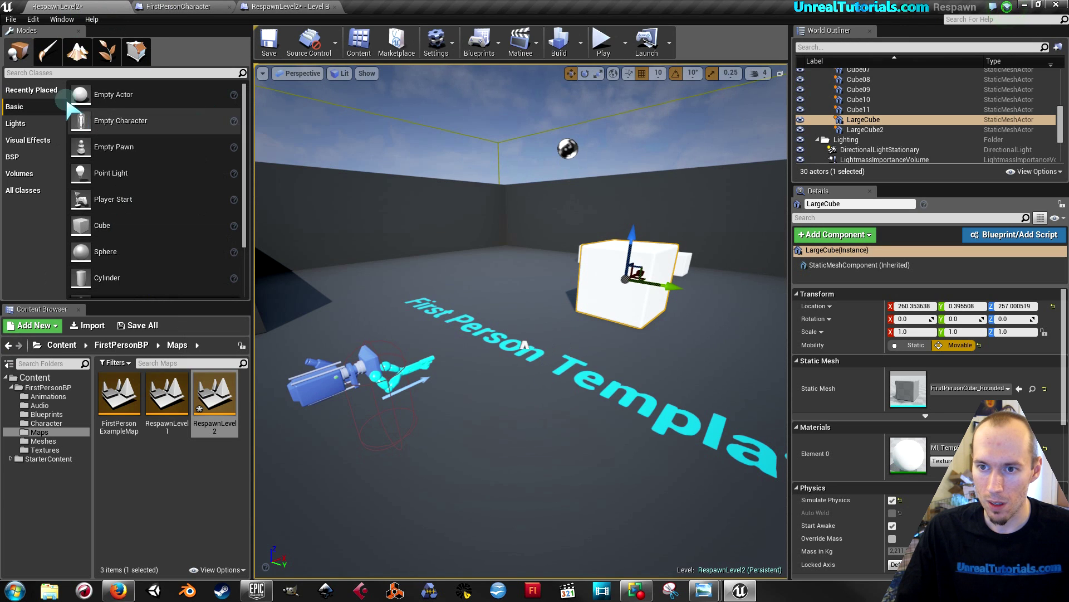
Step: Place a Box Trigger in front of the large white cube and move it to X 80, Y 40, Z 220
scroll(173, 242, "down", 3)
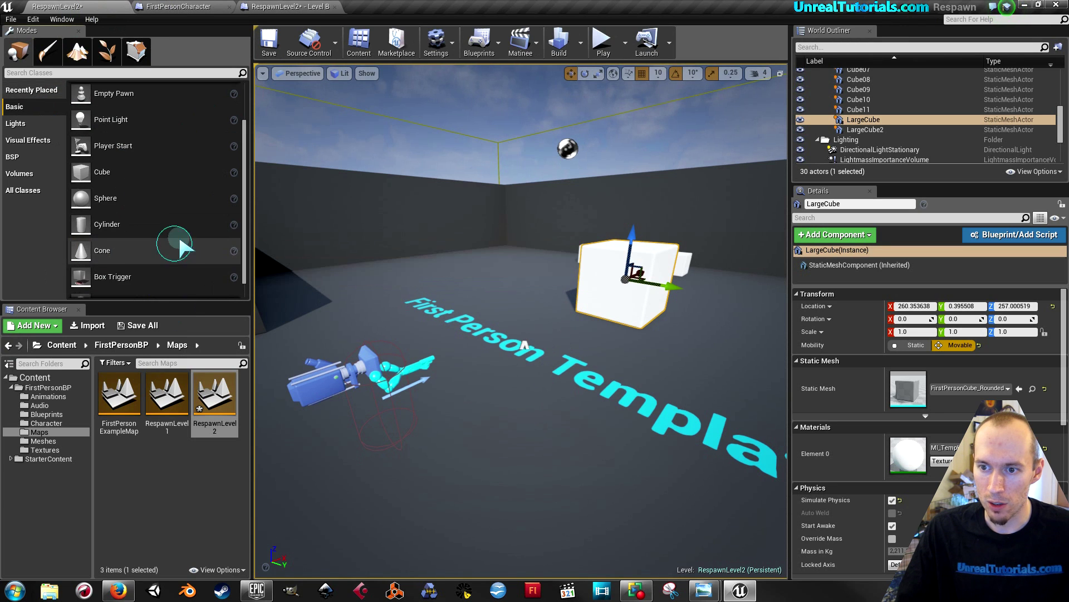
left_click_drag(126, 264, 494, 322)
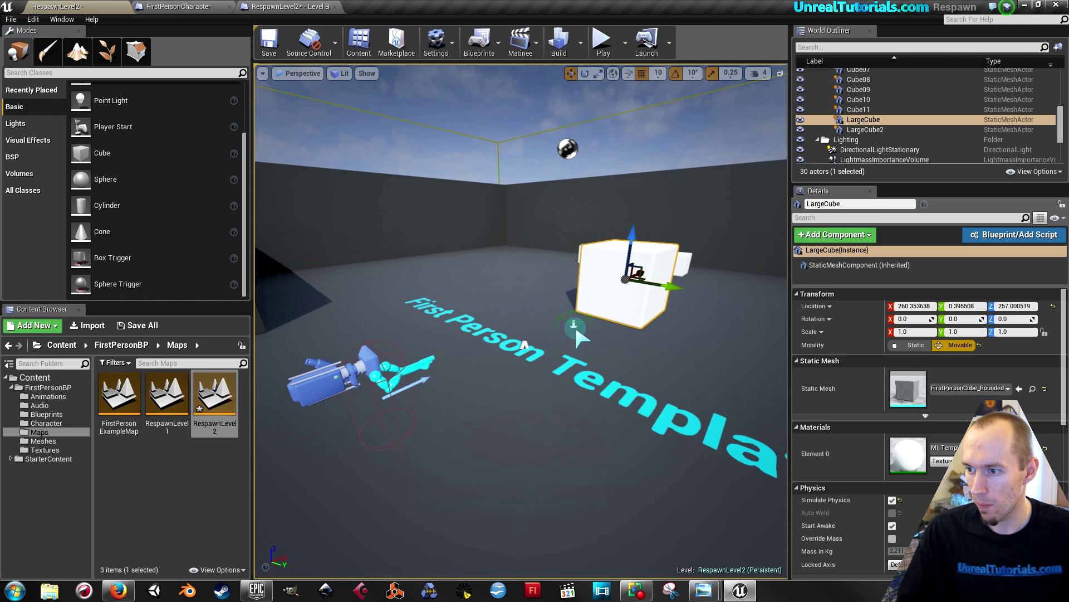
left_click_drag(596, 337, 593, 337)
mouse_move(593, 336)
right_mouse_down()
mouse_move(689, 297)
mouse_move(733, 320)
mouse_move(683, 297)
mouse_move(590, 357)
right_mouse_up()
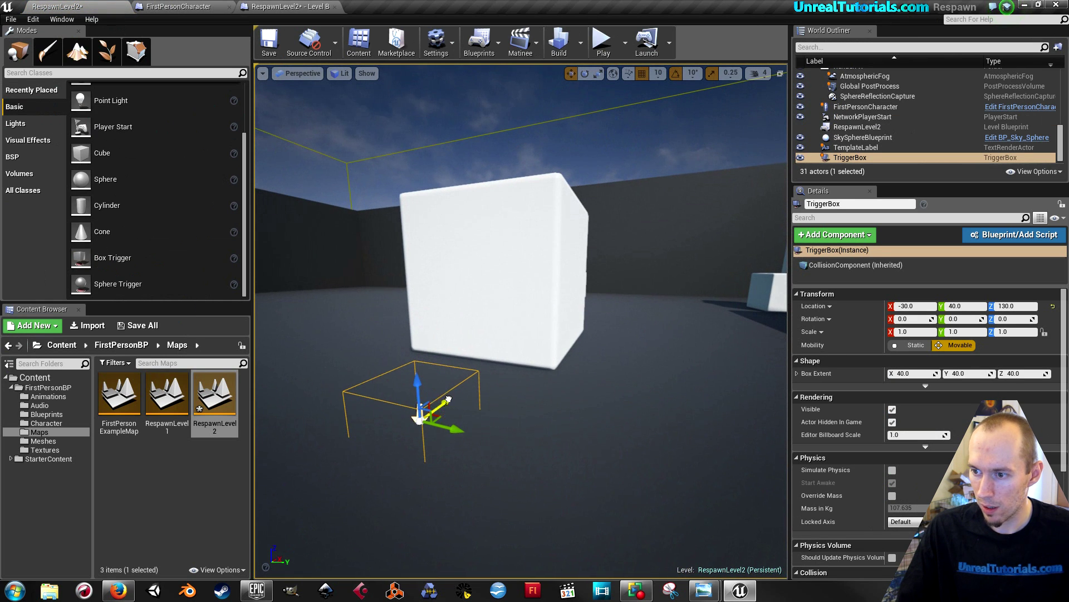
left_click_drag(448, 399, 478, 279)
Step: Enlarge the trigger box to a box extent of Y 113.75 and Z 108.75
key("e")
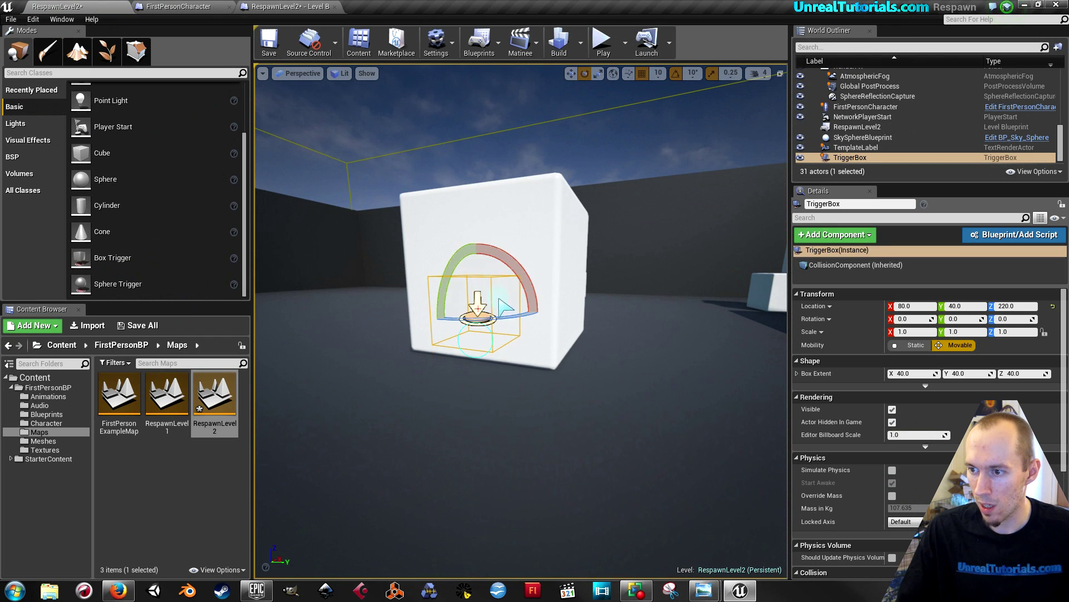
key("r")
left_click_drag(517, 310, 475, 217)
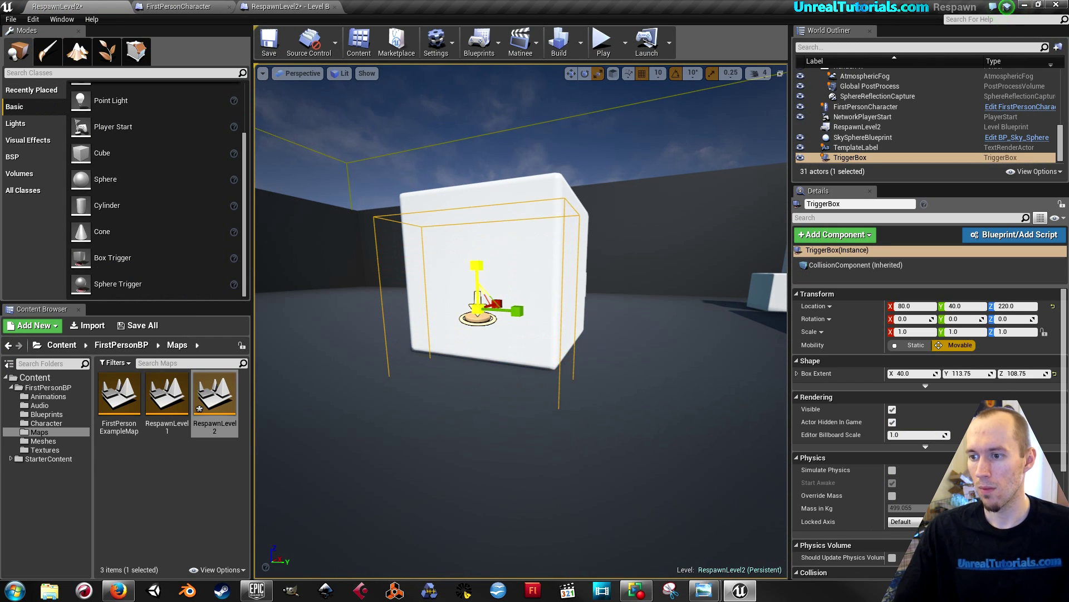
right_click_drag(553, 325, 697, 346)
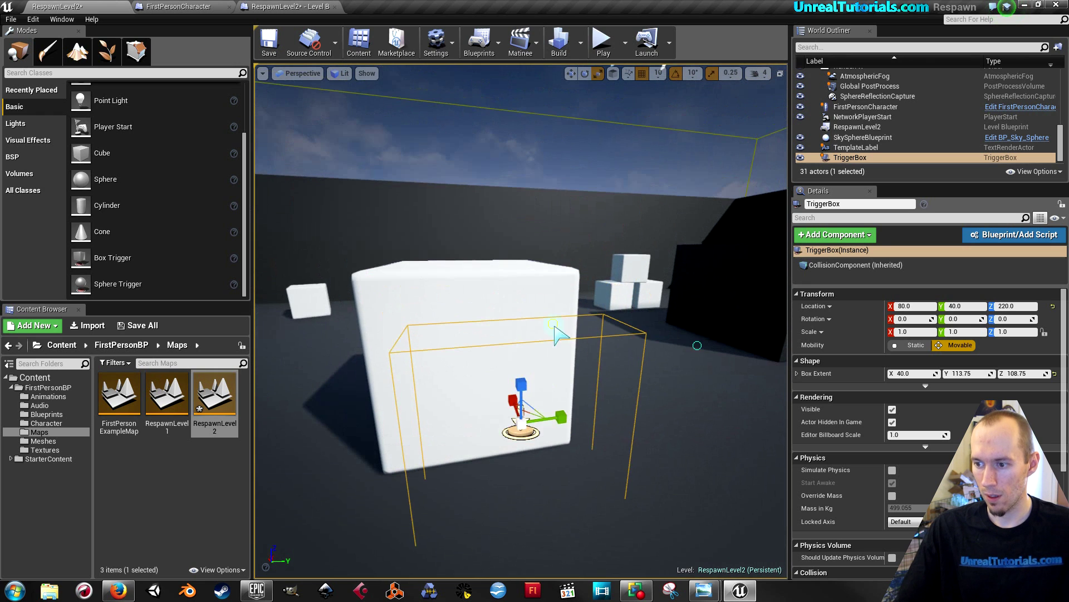
Step: Move the trigger box to Y 10 and turn off Actor Hidden In Game for it
key("w")
left_click_drag(561, 420, 531, 417)
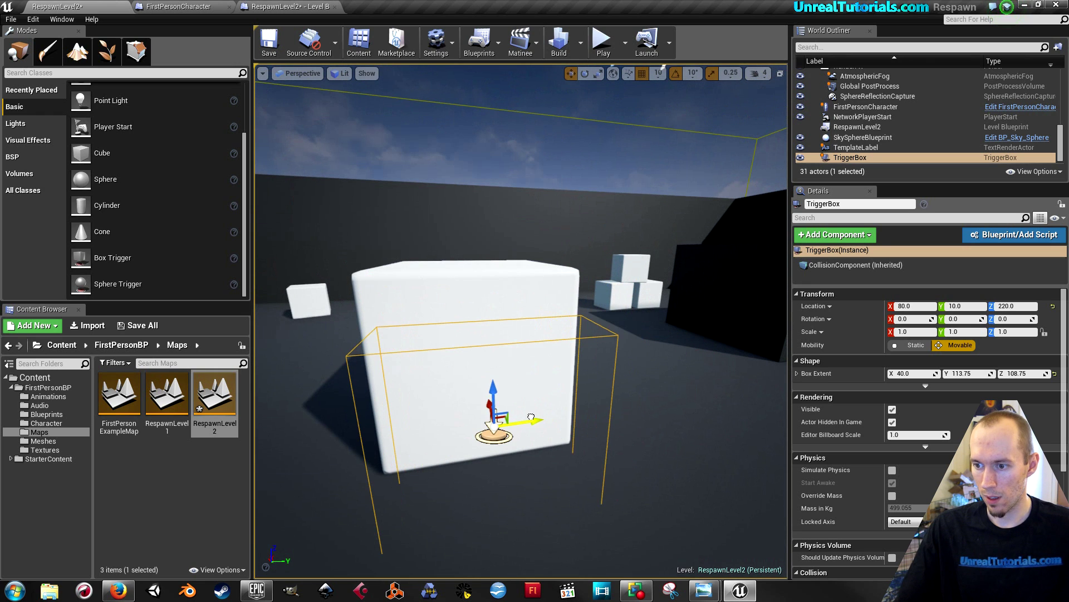
left_click(892, 421)
right_click_drag(760, 432, 725, 439)
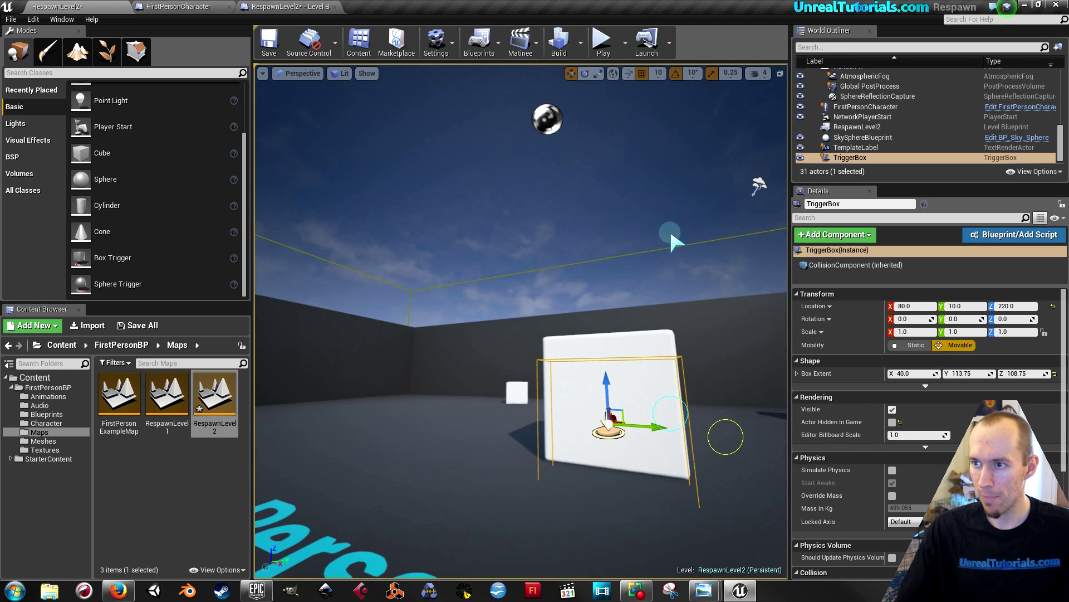
Step: Add an On Actor Begin Overlap event for the trigger box in the RespawnLevel2 level blueprint
left_click(480, 42)
left_click(505, 141)
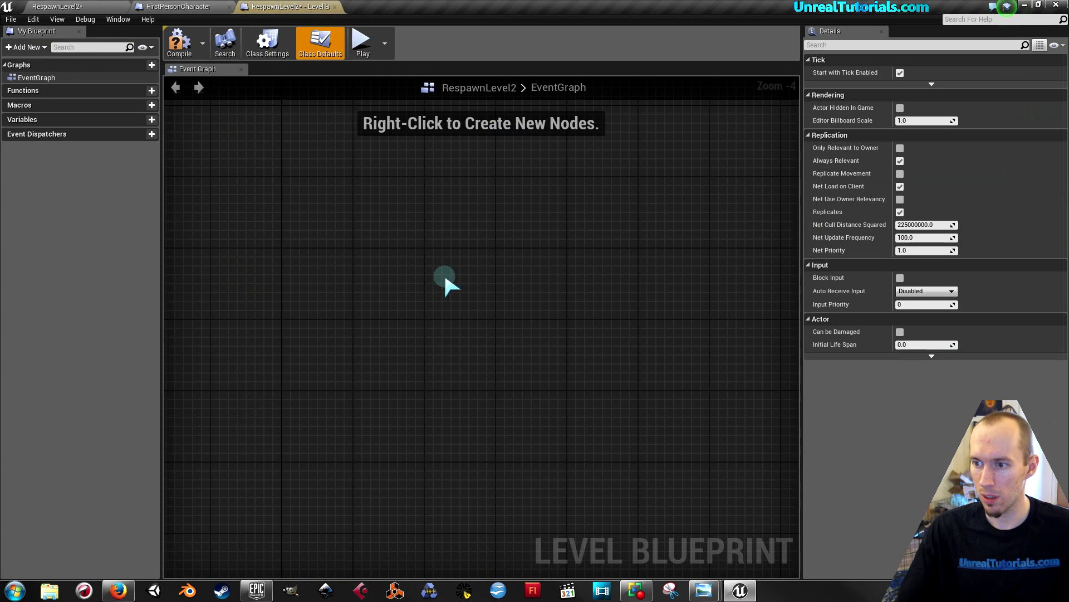
right_click(418, 282)
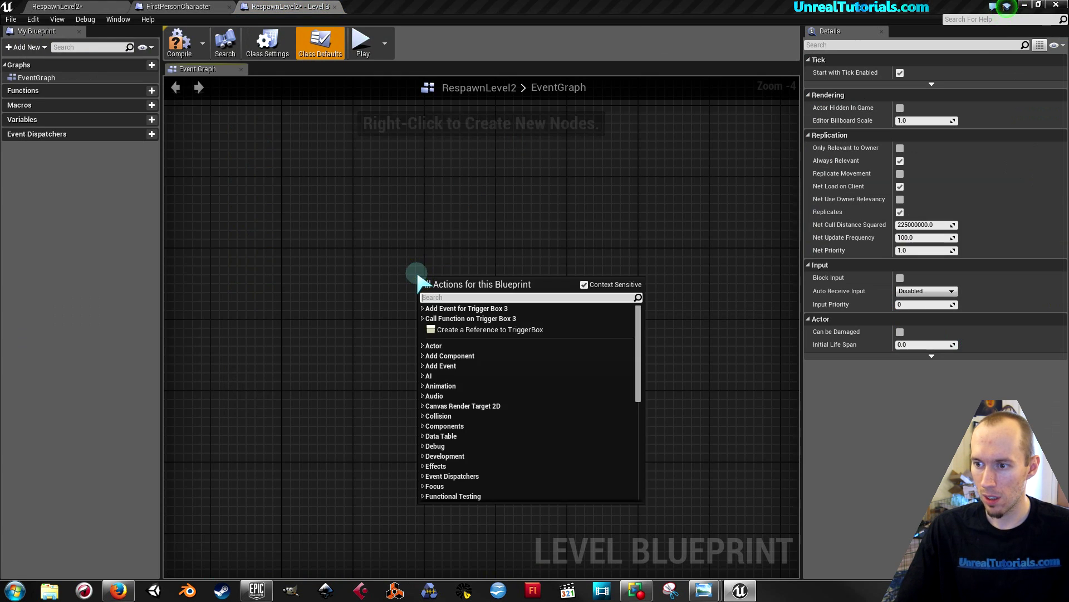
left_click(423, 309)
left_click(427, 319)
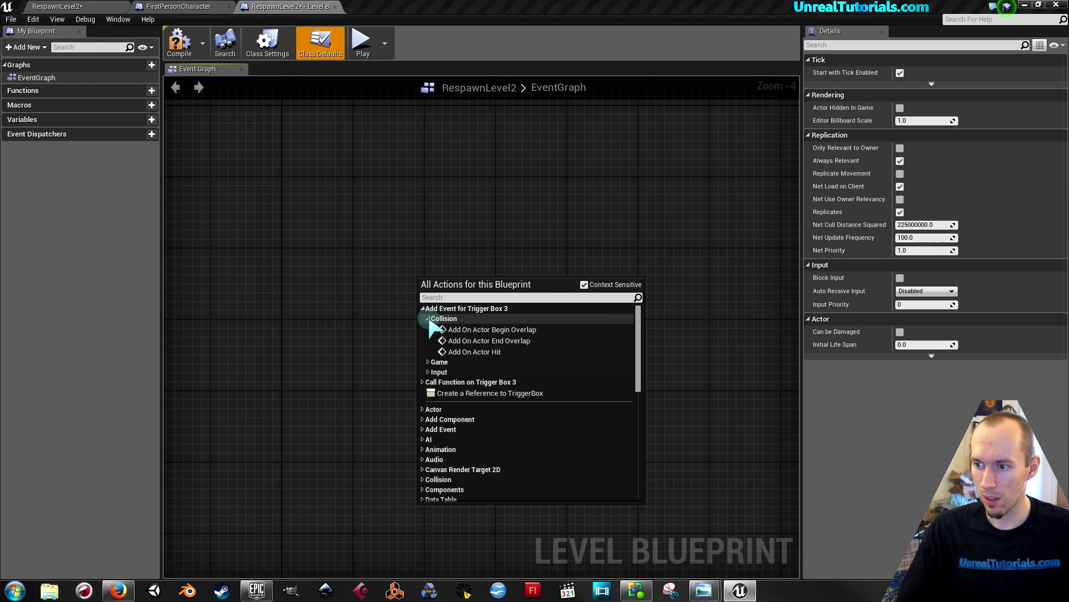
left_click(445, 329)
scroll(419, 316, "up", 4)
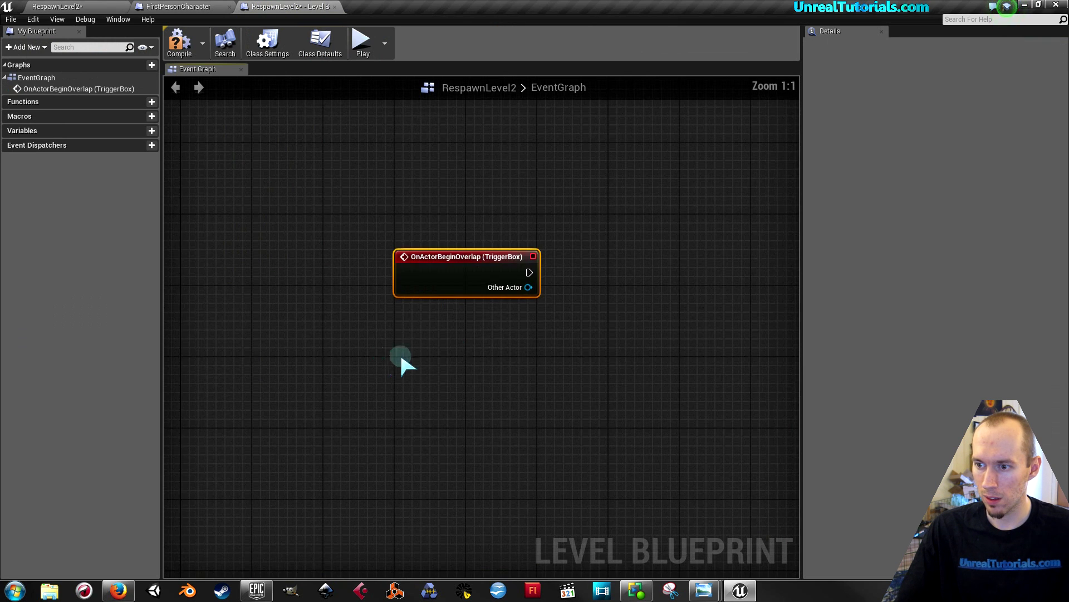
right_click_drag(513, 317, 396, 348)
left_click_drag(353, 286, 323, 286)
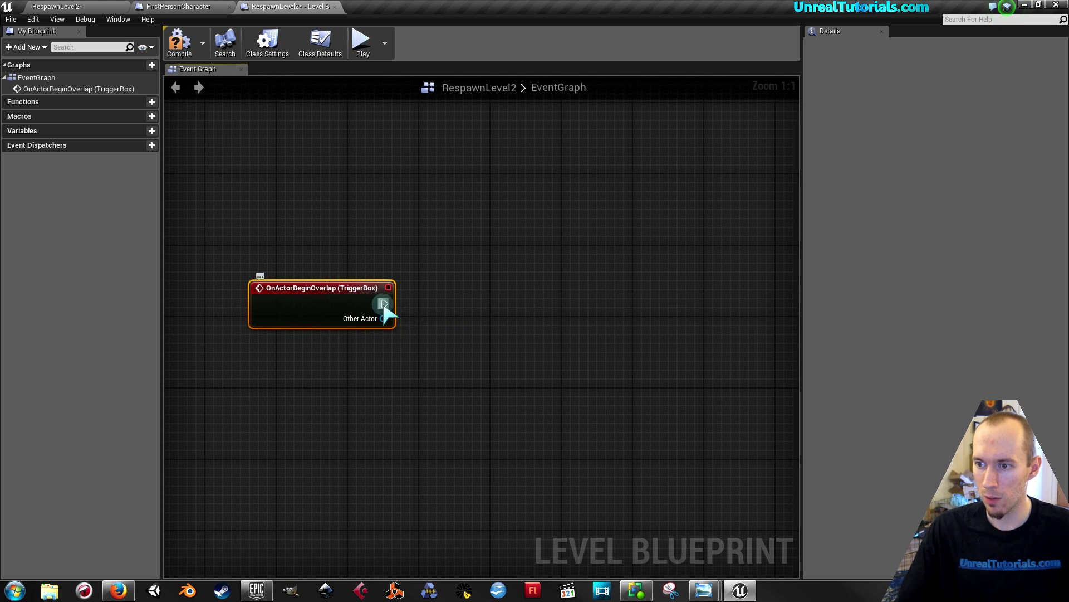
Step: Add a Destroy Actor node connected to the execution output of the trigger box's overlap event
left_click_drag(384, 304, 437, 286)
type("destroy")
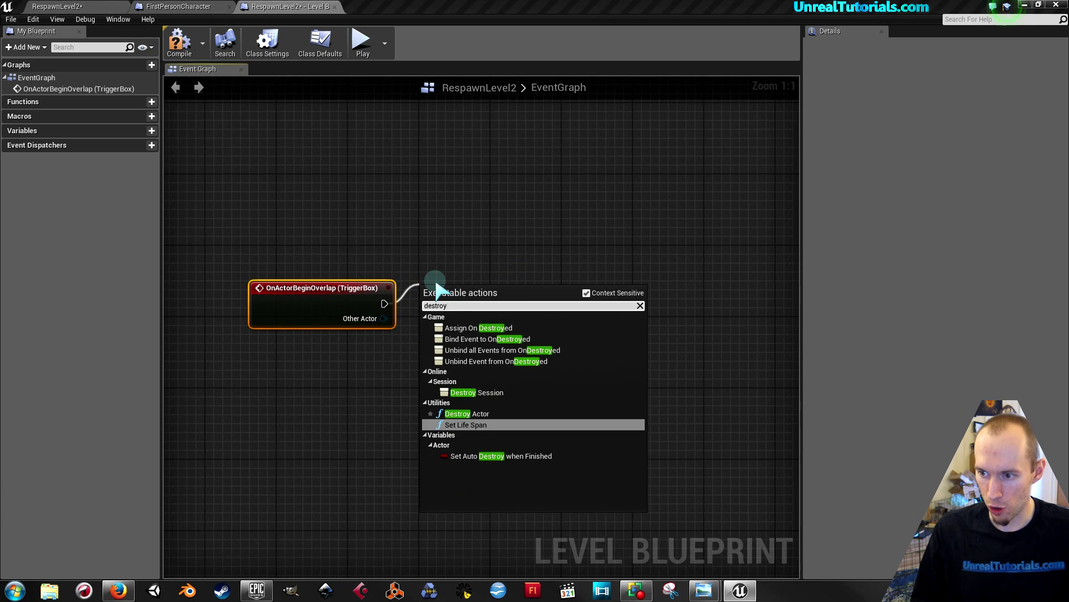
key("Up")
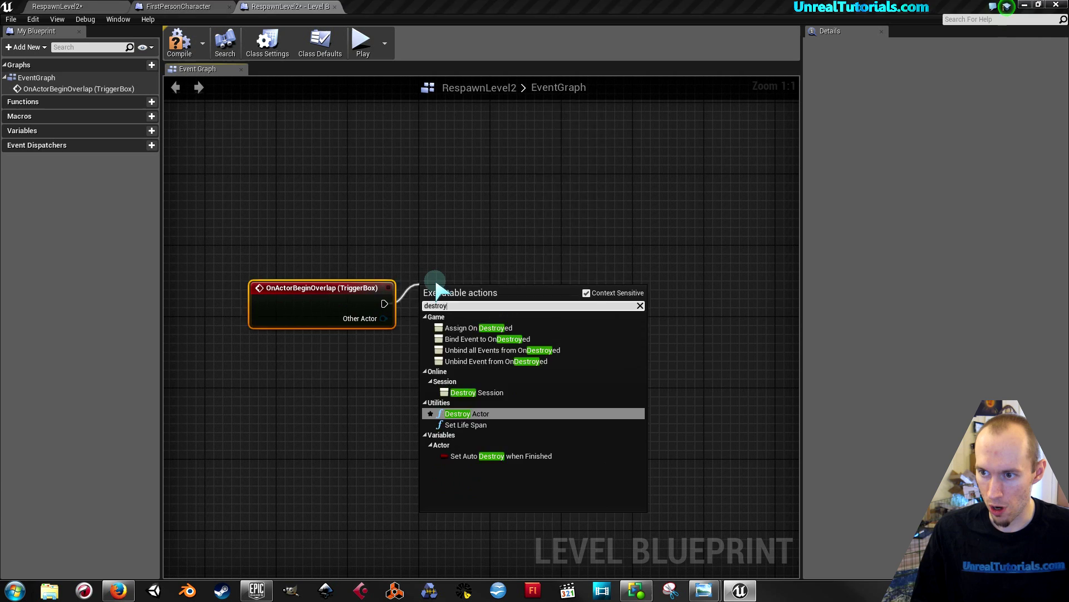
key("Return")
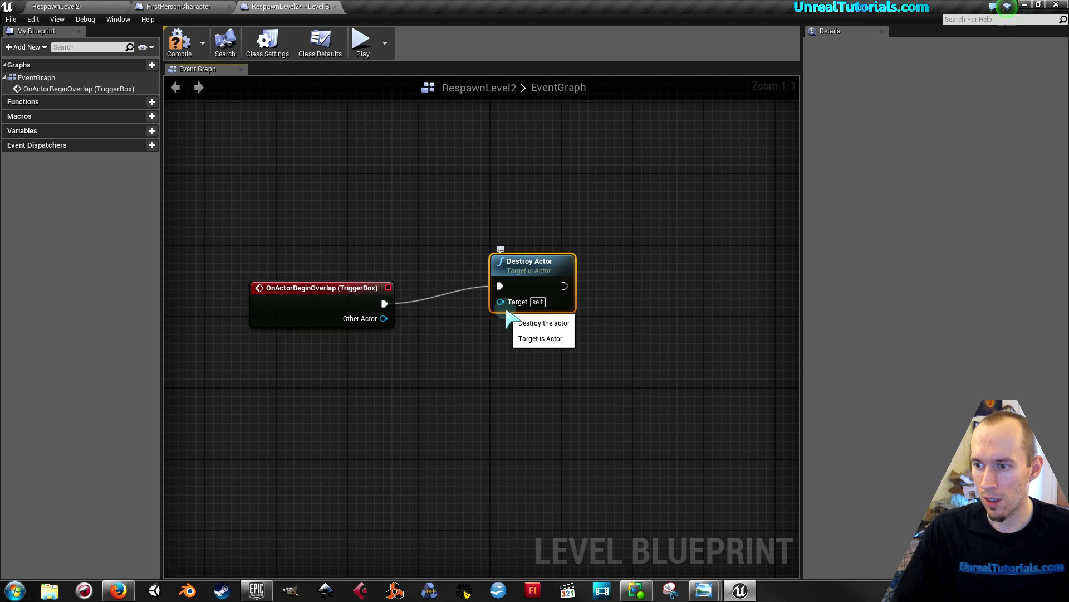
Step: Feed the Destroy Actor target from a new Get Player Character node and arrange both nodes neatly beside the overlap event
left_click_drag(474, 310, 411, 394)
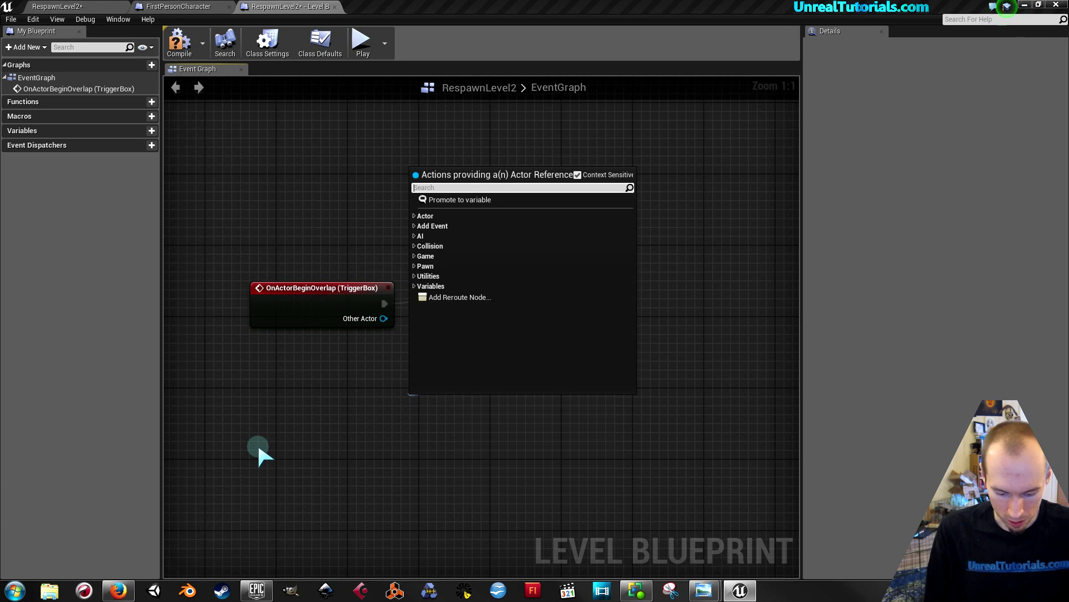
type("get pla")
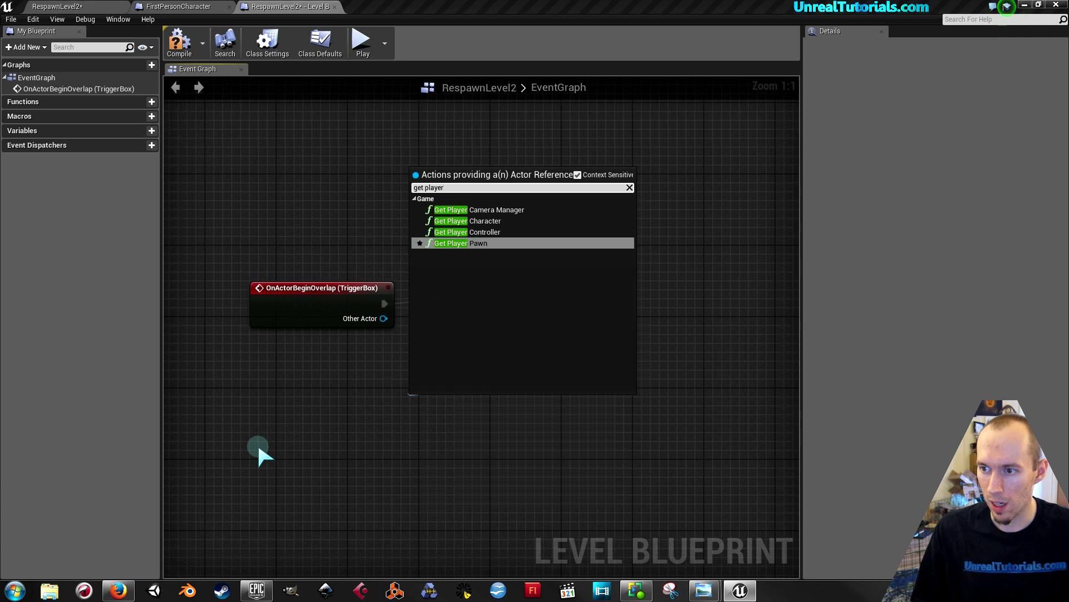
type("yer")
key("Up")
key("Up")
key("Return")
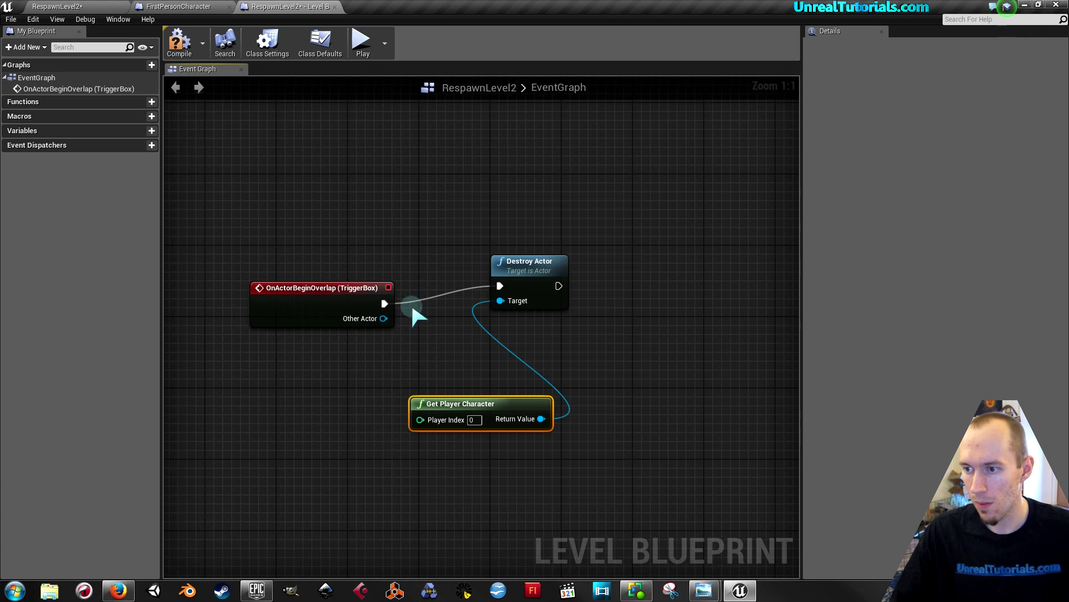
left_click_drag(511, 265, 494, 283)
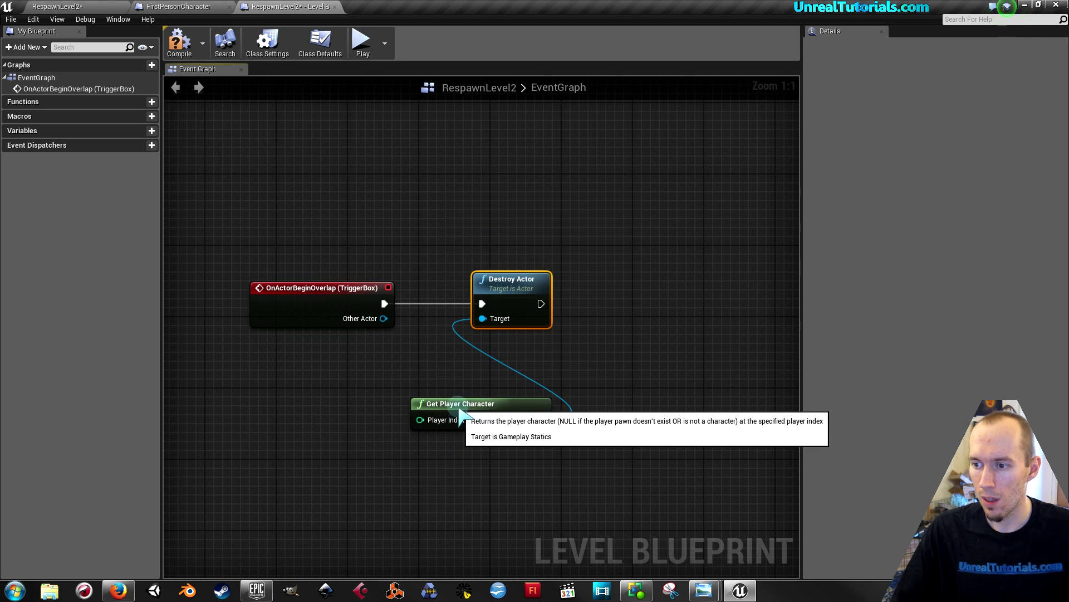
left_click_drag(460, 417, 308, 415)
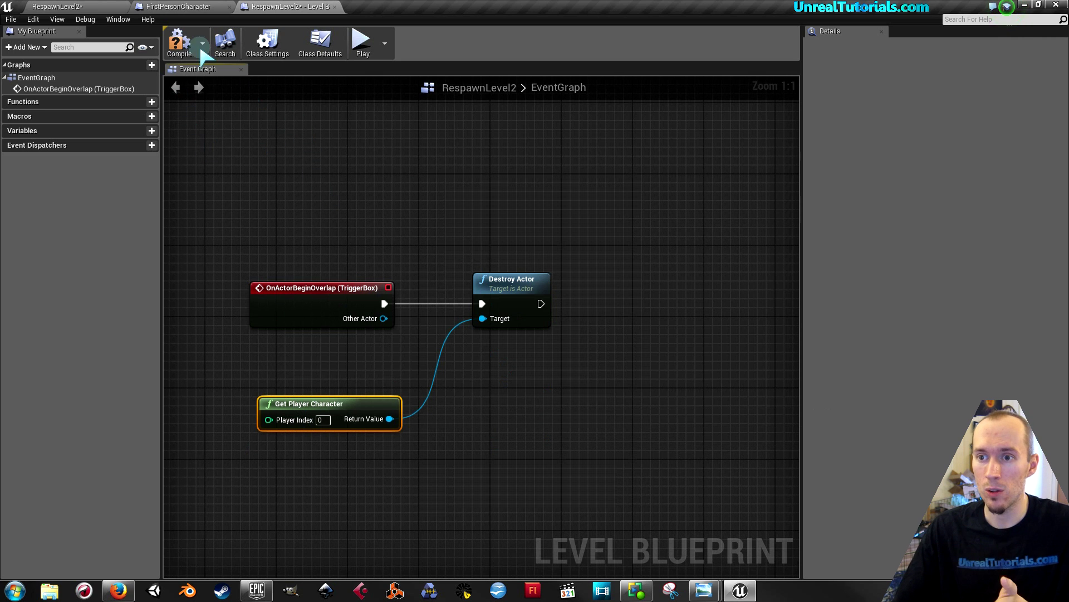
Step: Compile the RespawnLevel2 level blueprint and save the level
left_click(179, 42)
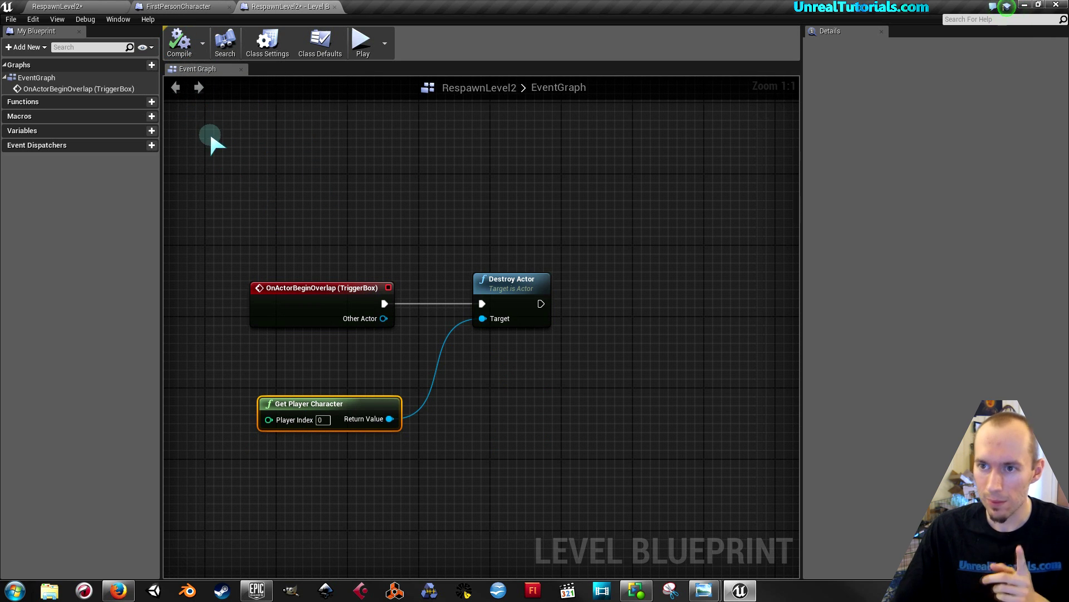
left_click(71, 7)
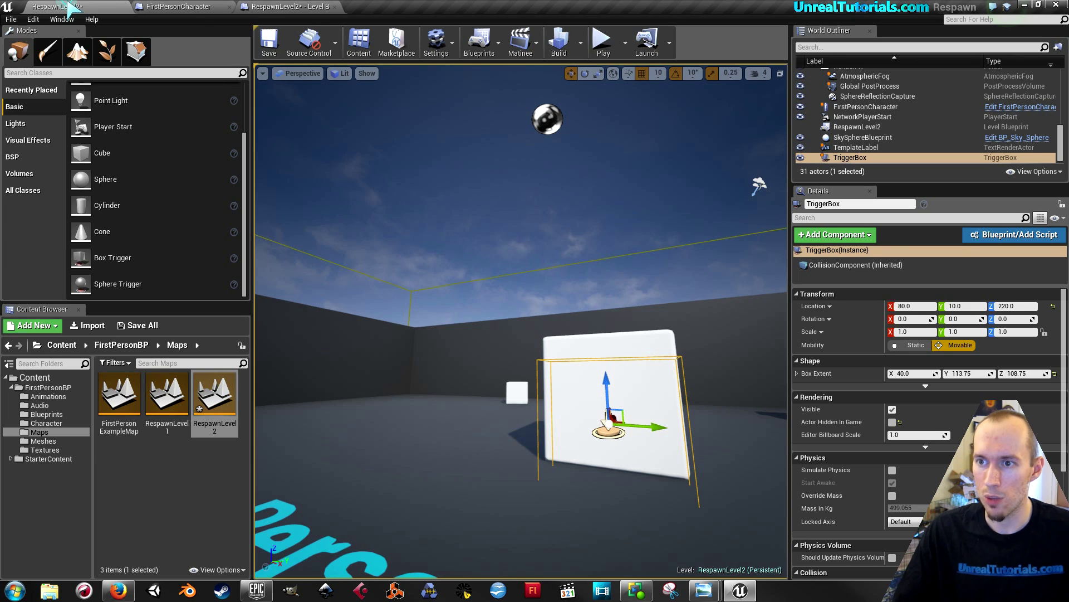
left_click(268, 39)
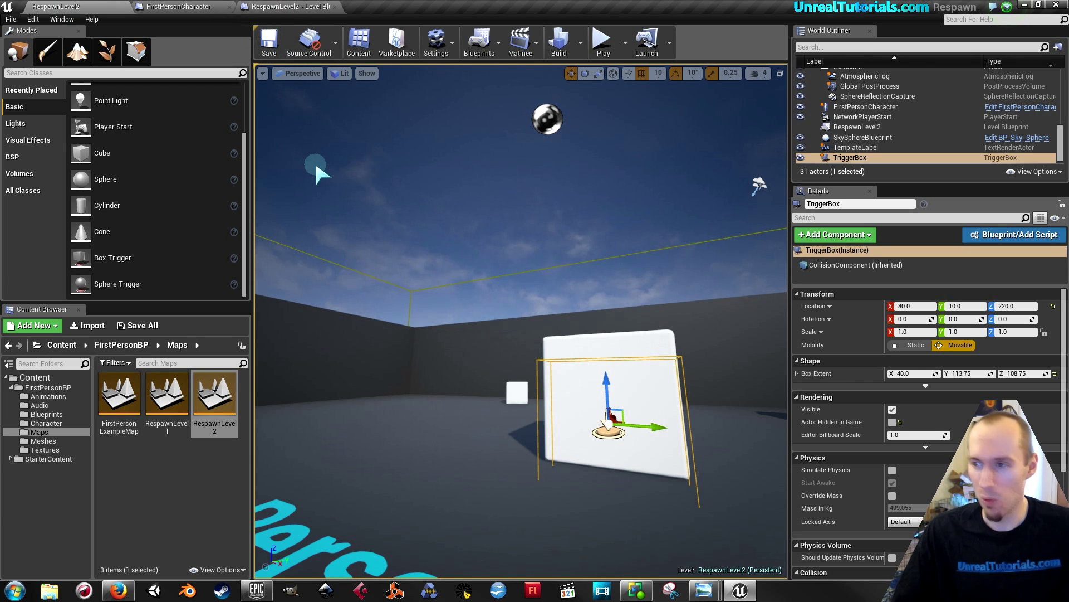
Step: Play-test the level by walking the character into the trigger box, and end the play session
left_click(604, 45)
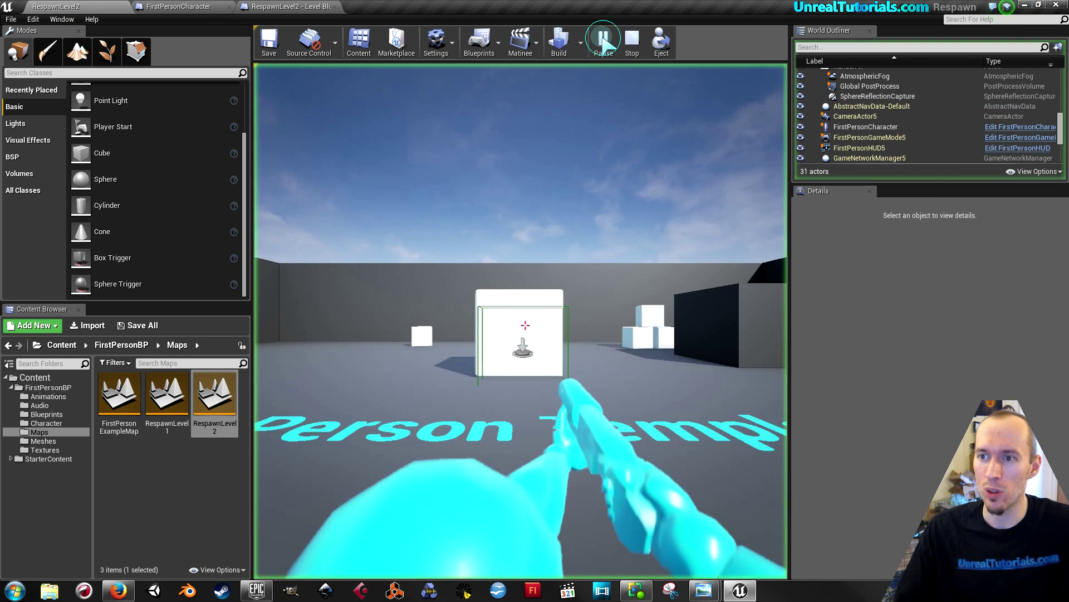
key("w")
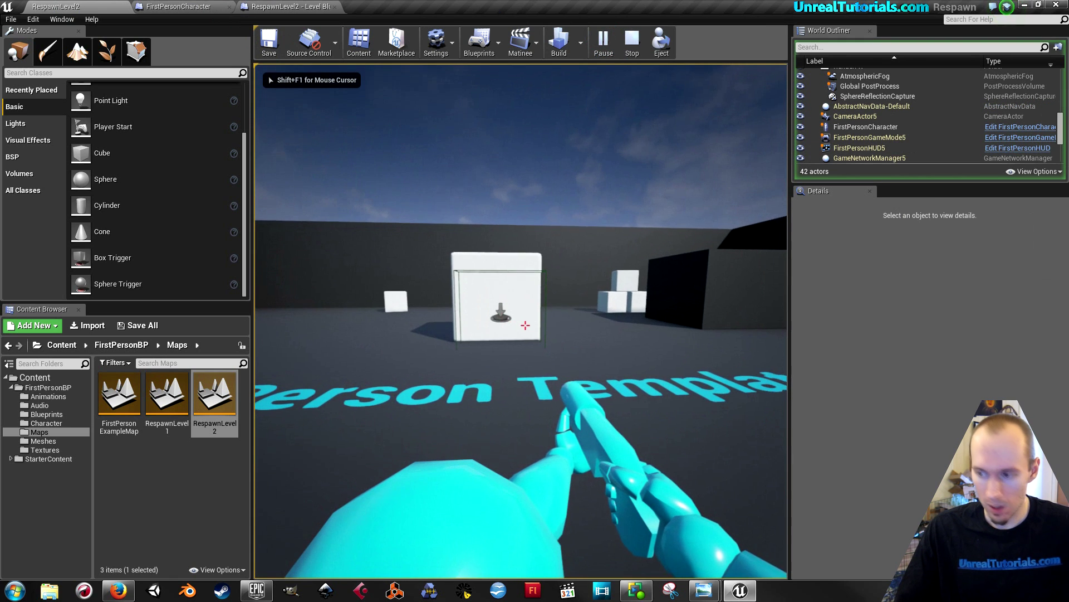
key("w")
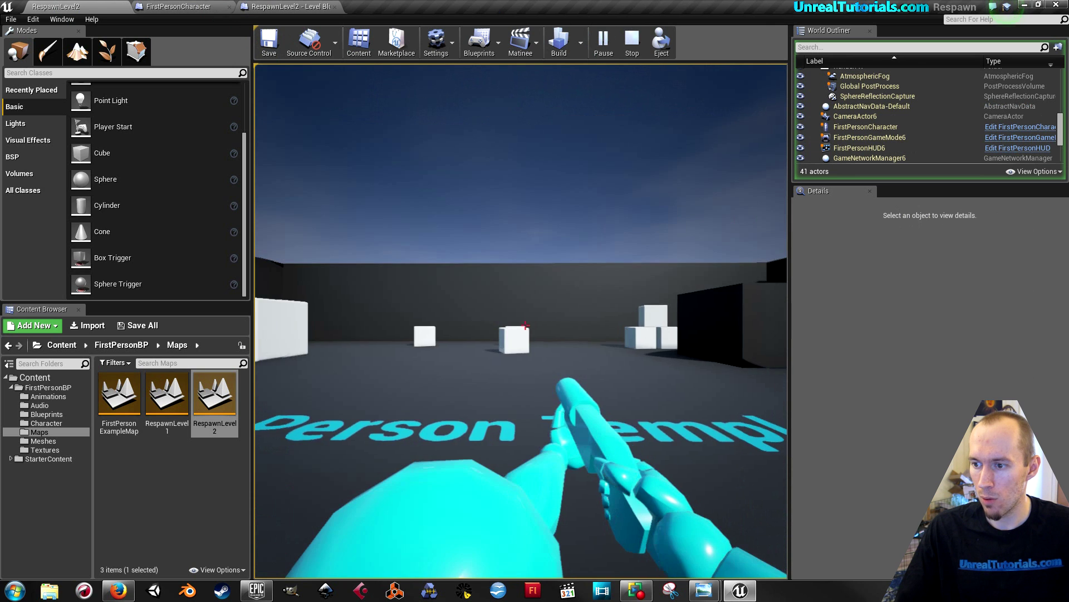
key("w")
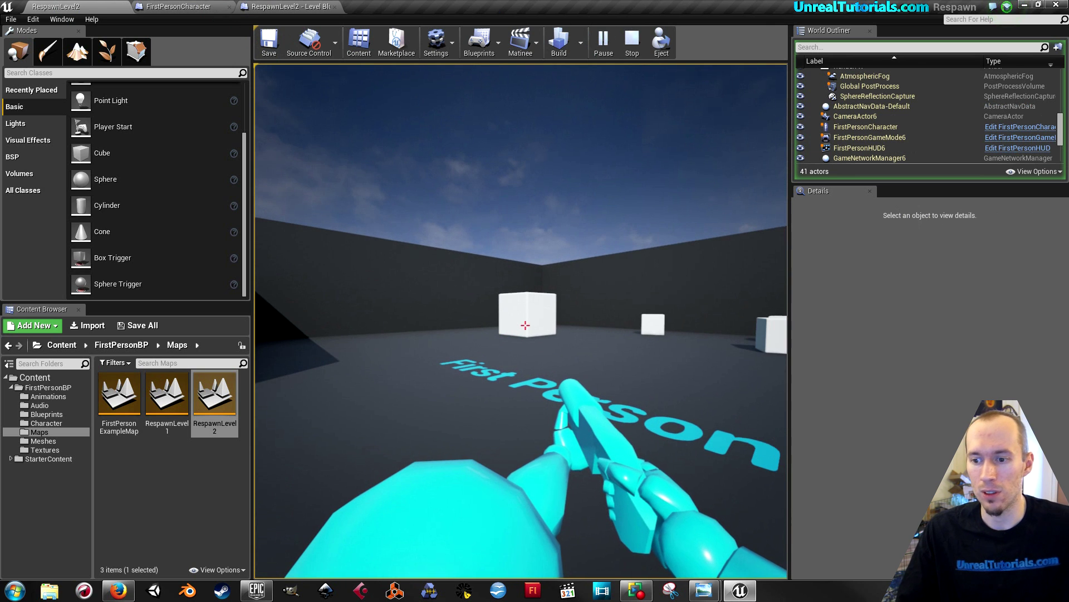
key("Escape")
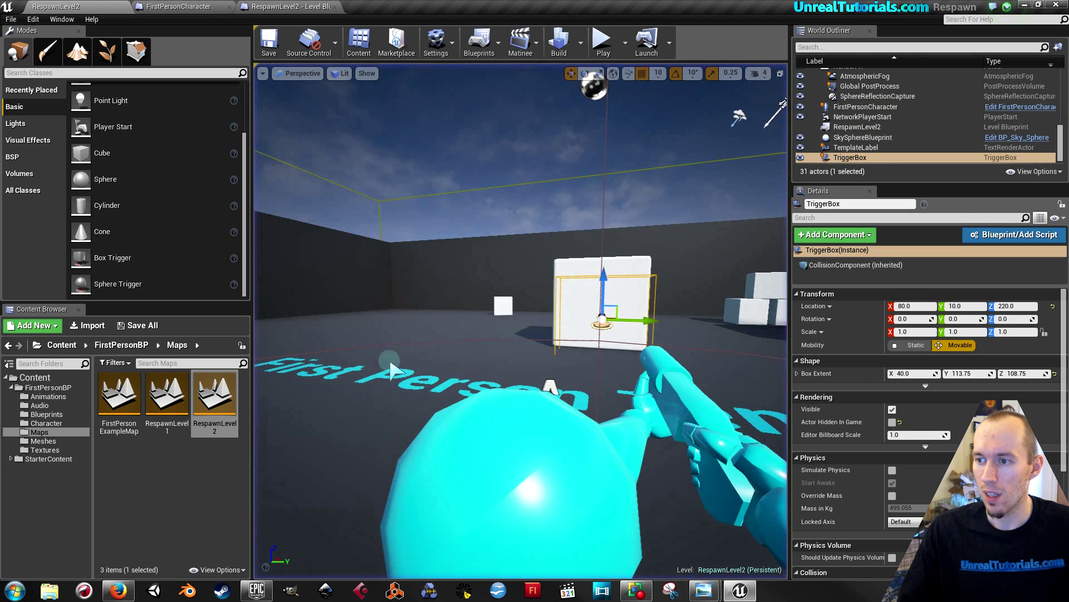
Step: Add an Event Begin Play node above the trigger box's overlap event in the RespawnLevel2 level blueprint
left_click(263, 7)
right_click_drag(358, 270, 398, 266)
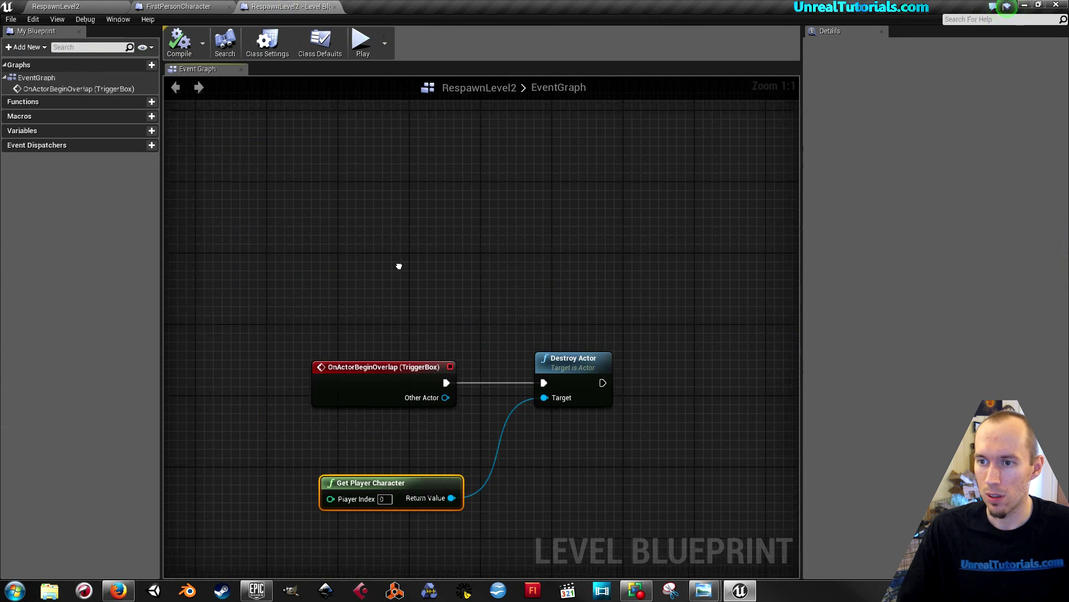
right_click(313, 187)
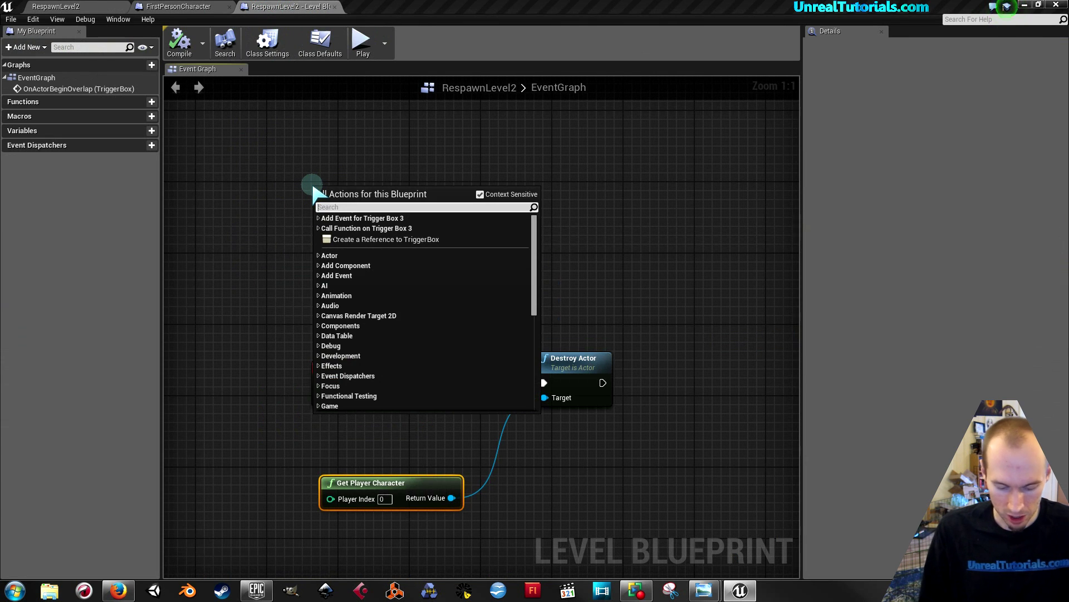
type("even")
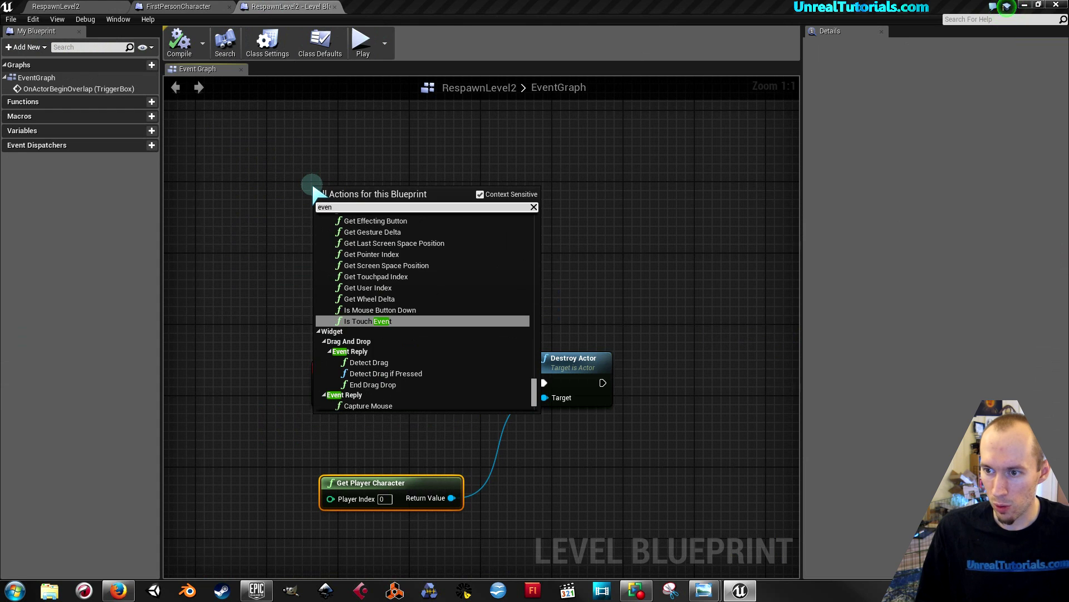
type("t begin")
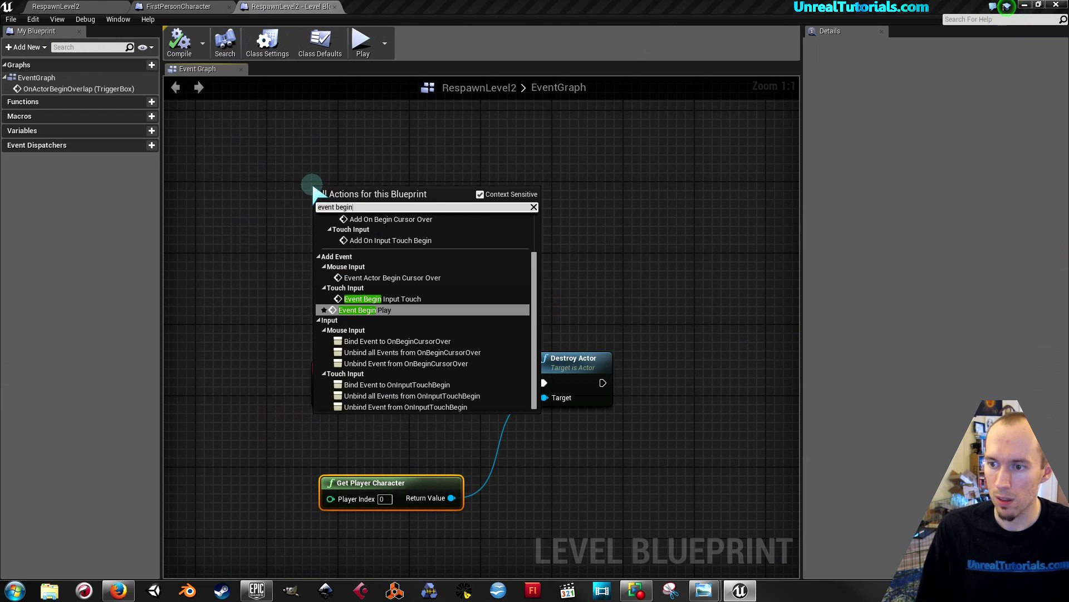
key("Return")
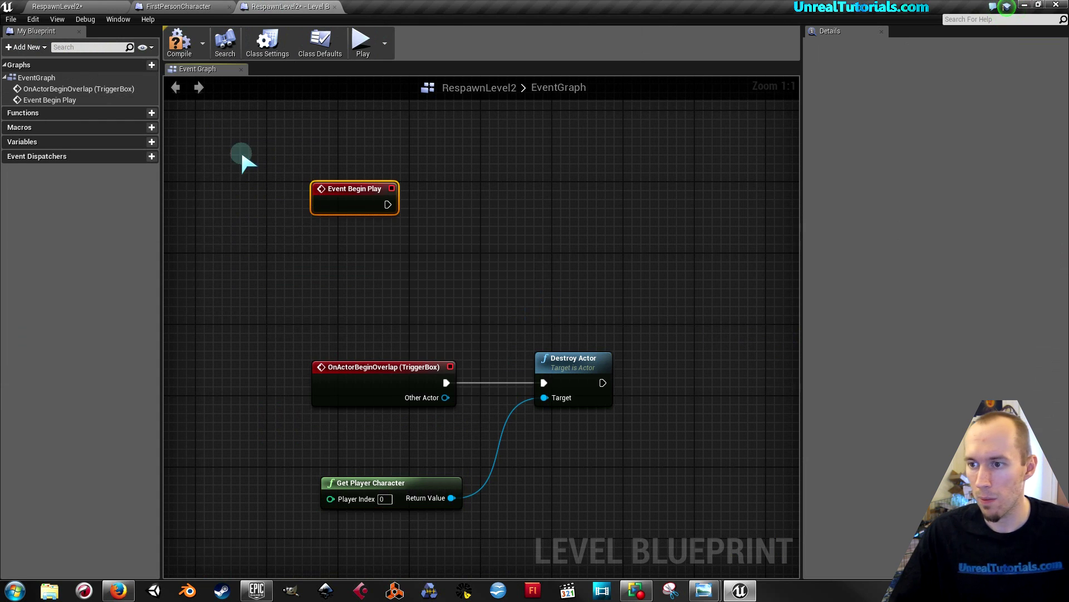
Step: Add a Cast To FirstPersonCharacter node after Event Begin Play and connect Get Player Character to its Object input
right_click_drag(446, 258, 407, 303)
left_click_drag(328, 235, 424, 179)
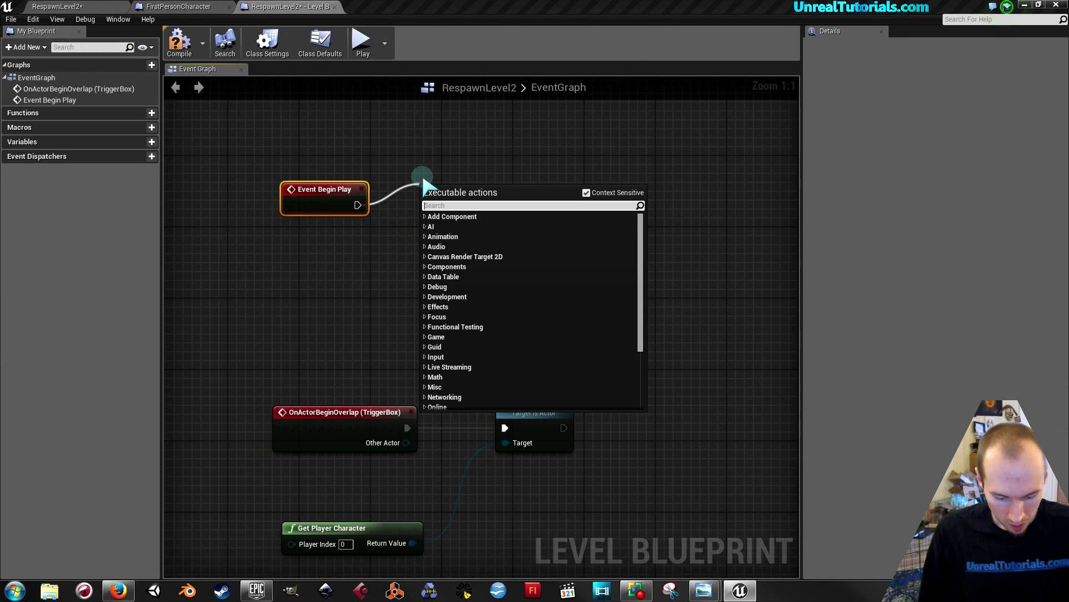
type("cast to fir")
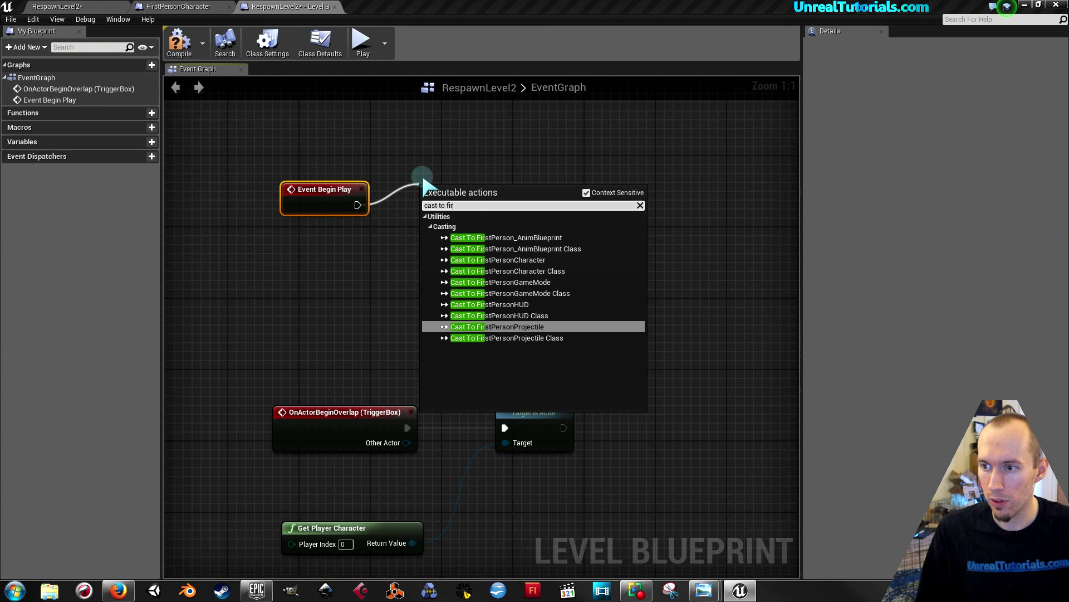
key("Up")
key("Up")
key("Up")
key("Up")
key("Up")
key("Up")
key("Return")
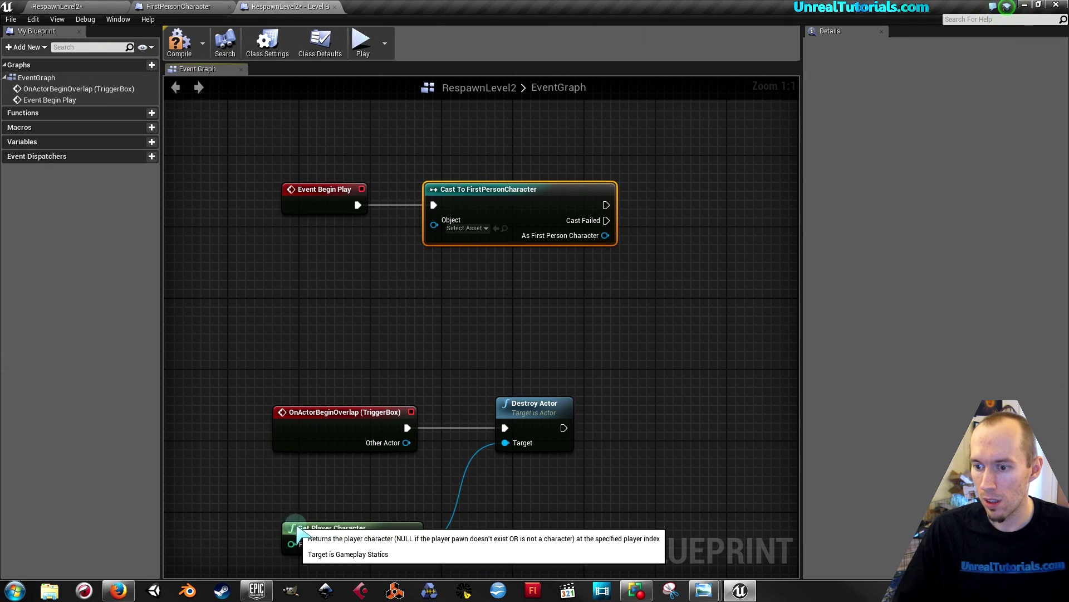
left_click_drag(302, 530, 264, 271)
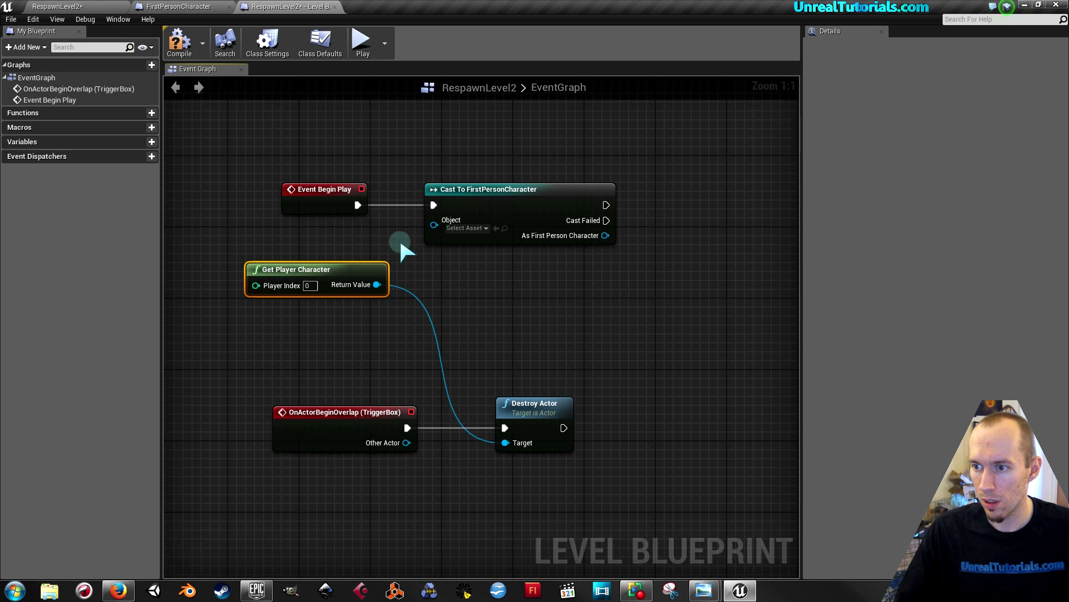
left_click_drag(433, 226, 377, 284)
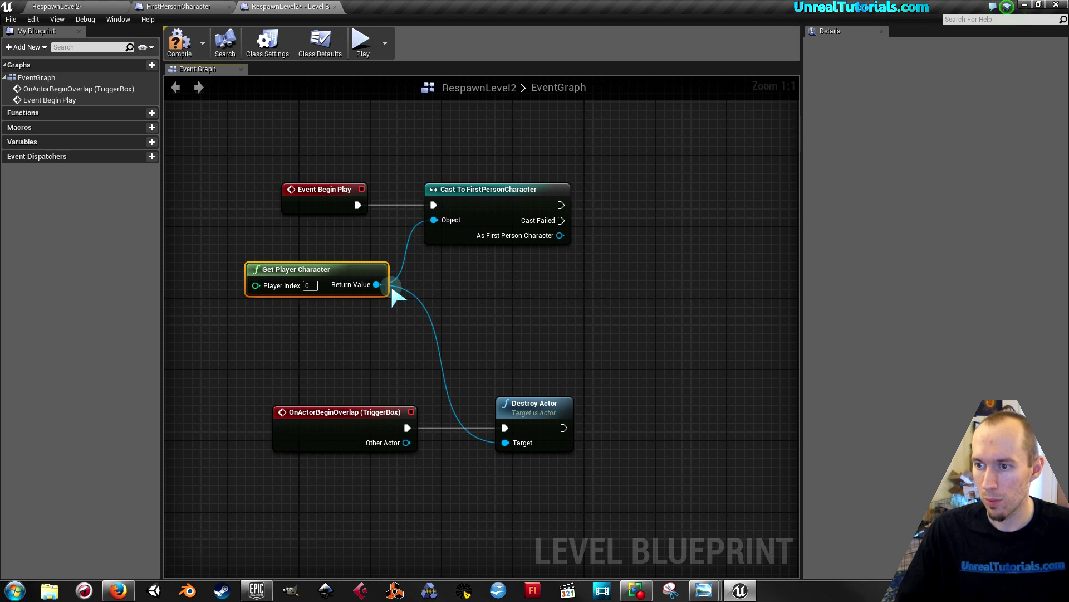
Step: Add a Set The Given Level node from the cast's As First Person Character output and connect the cast's execution to it
right_click_drag(615, 148, 499, 166)
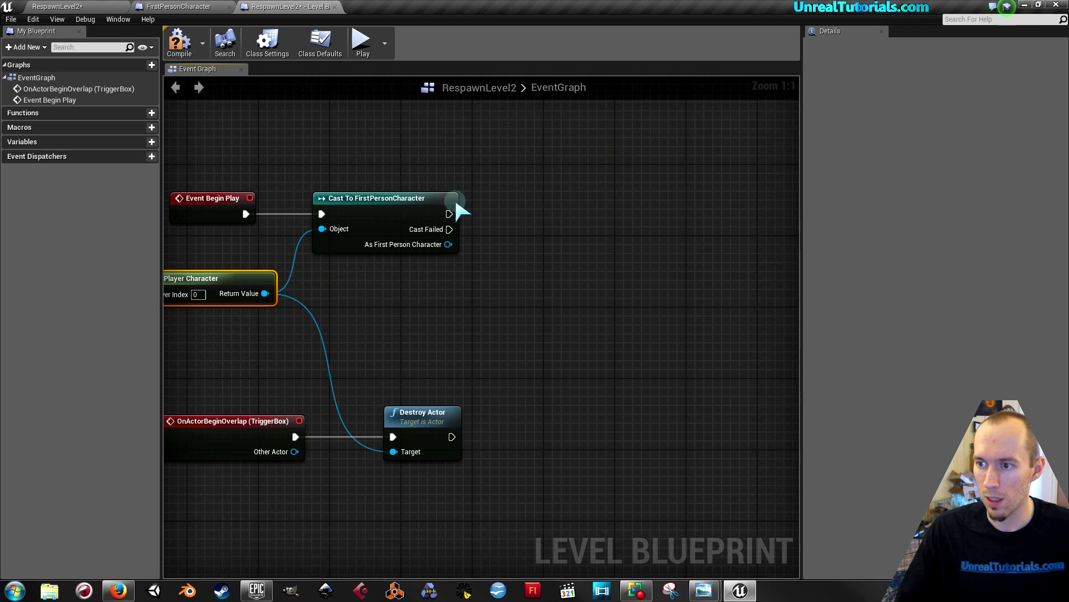
left_click_drag(448, 244, 519, 224)
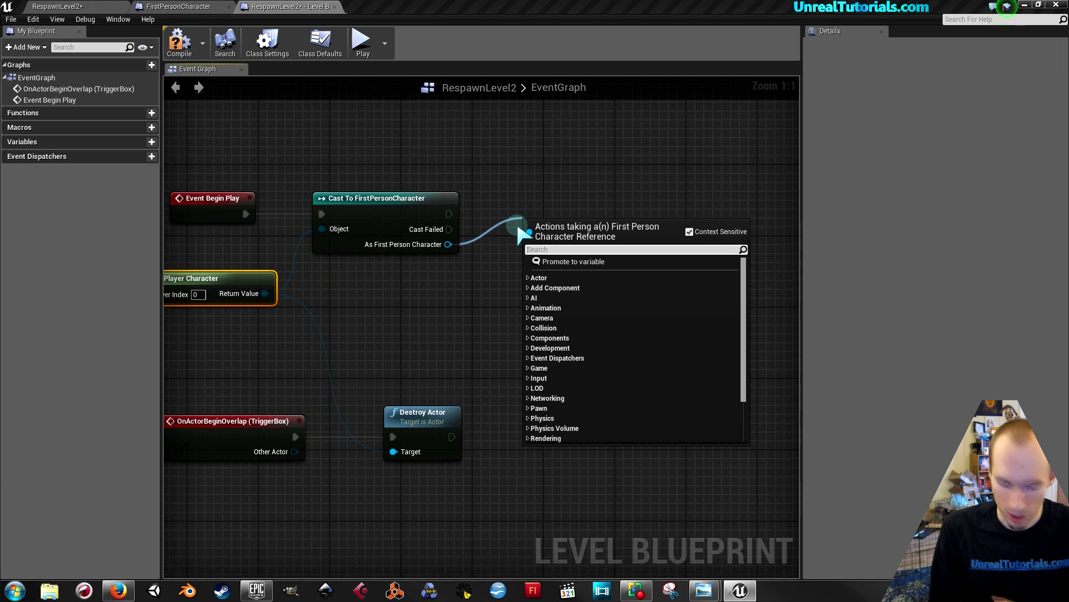
type("set")
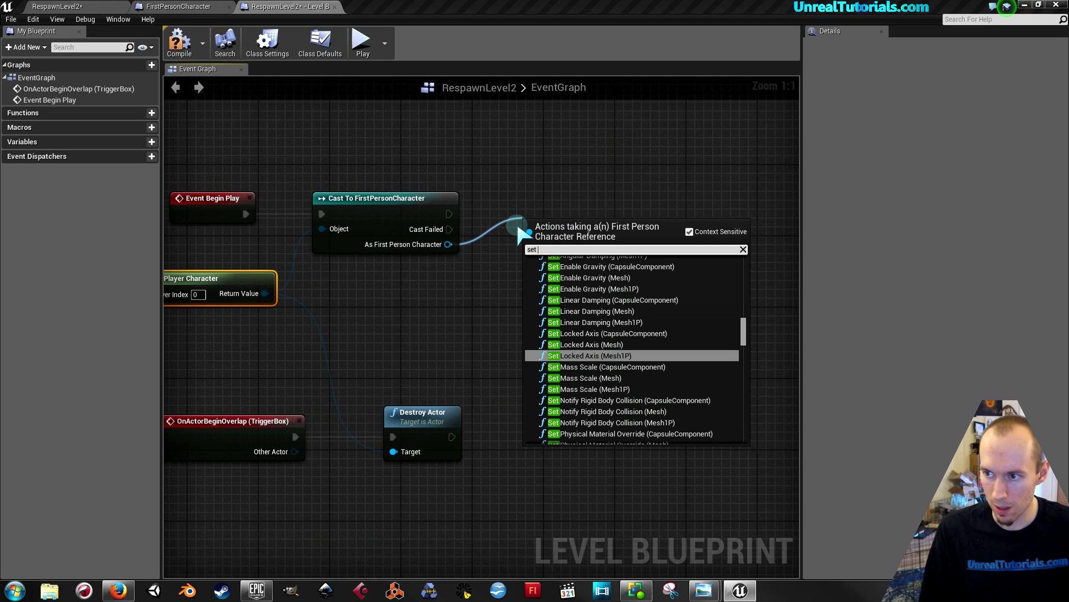
type(" the")
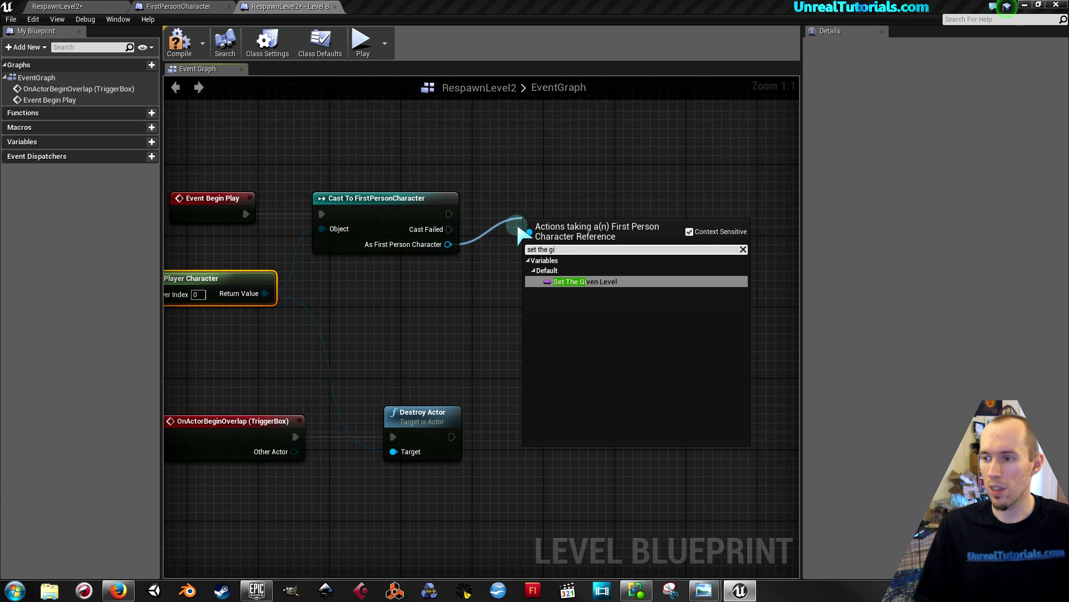
type(" gi")
key("Return")
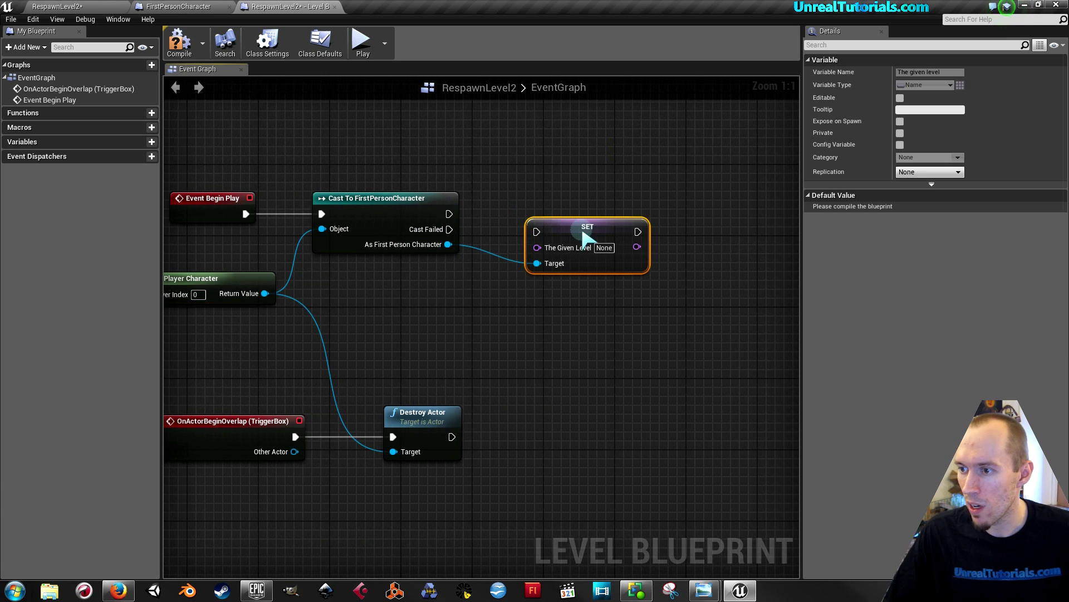
left_click_drag(448, 214, 536, 213)
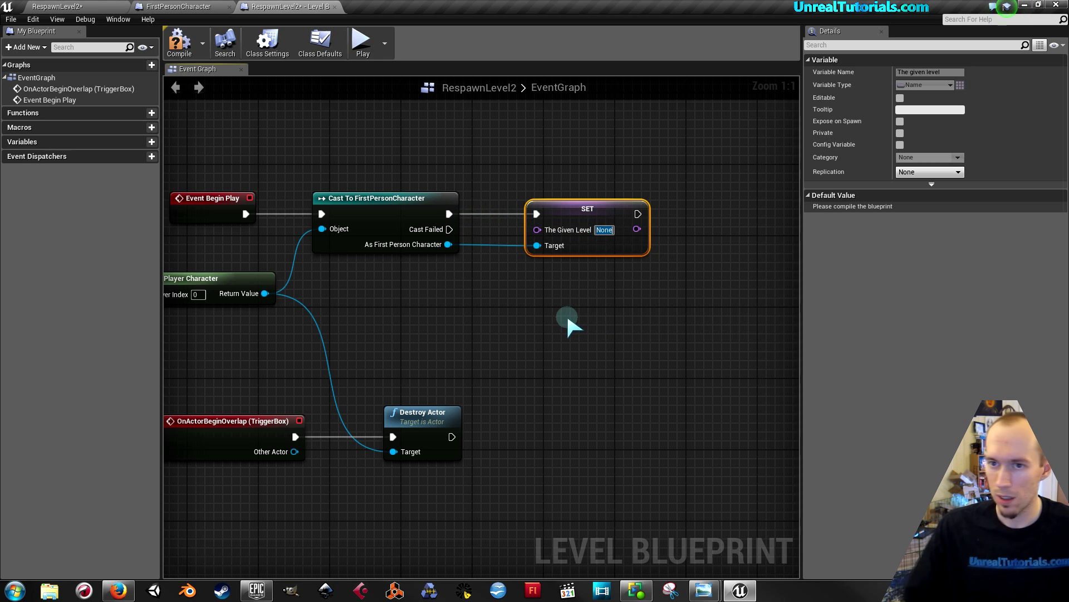
Step: Set The Given Level value to RespawnLevel2 and compile the level blueprint
type("Respa")
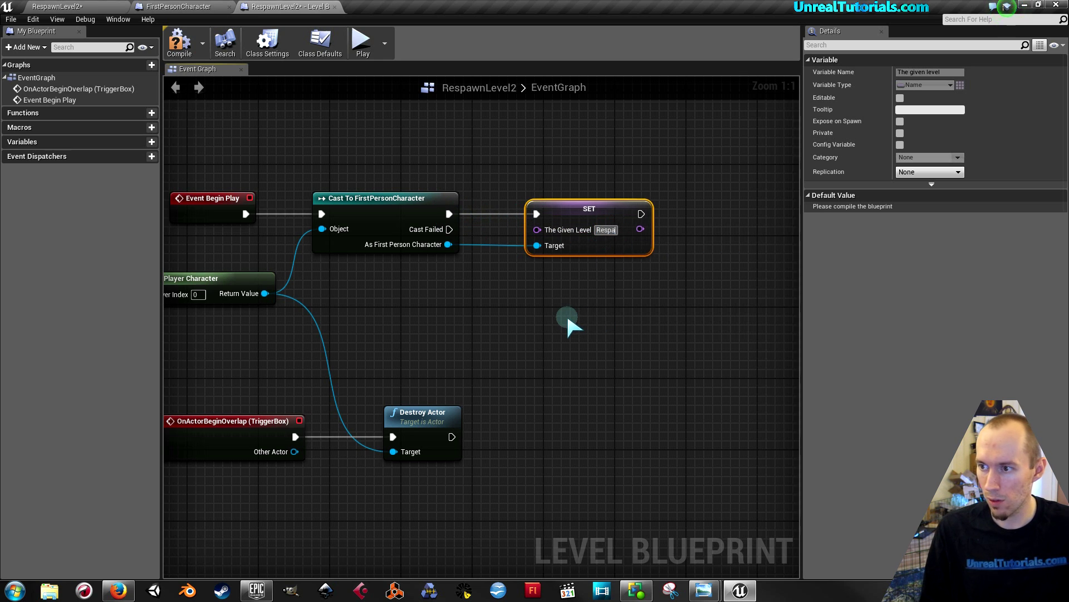
type("wne")
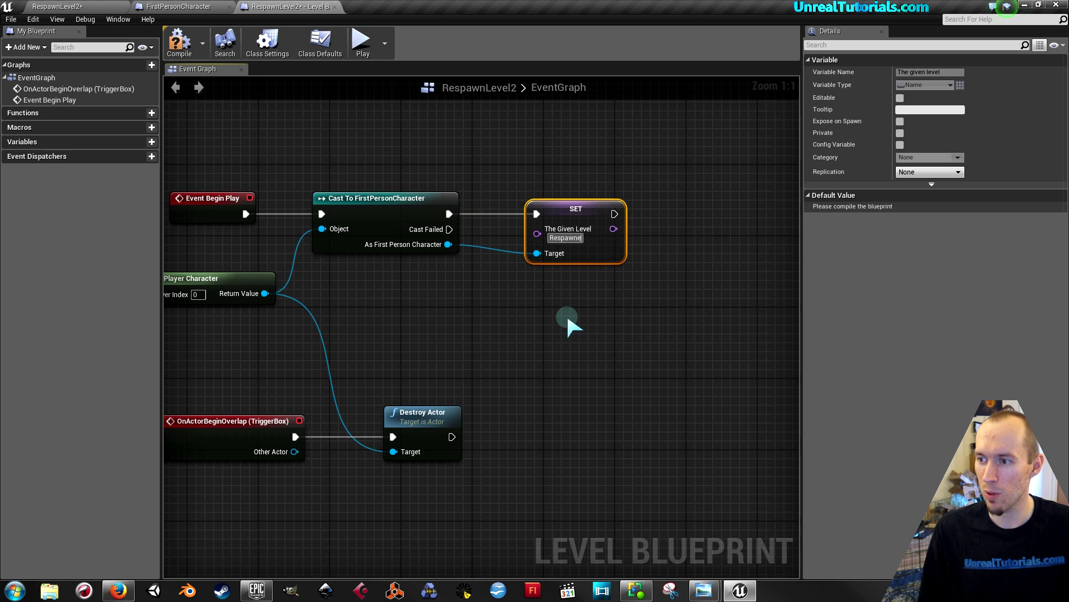
key("BackSpace")
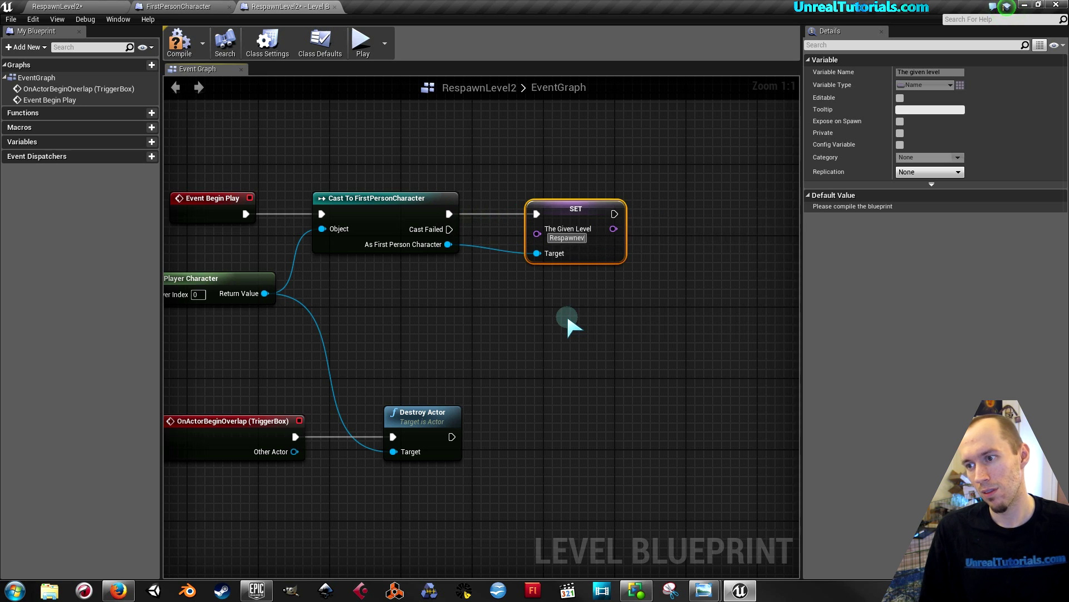
type("Level2")
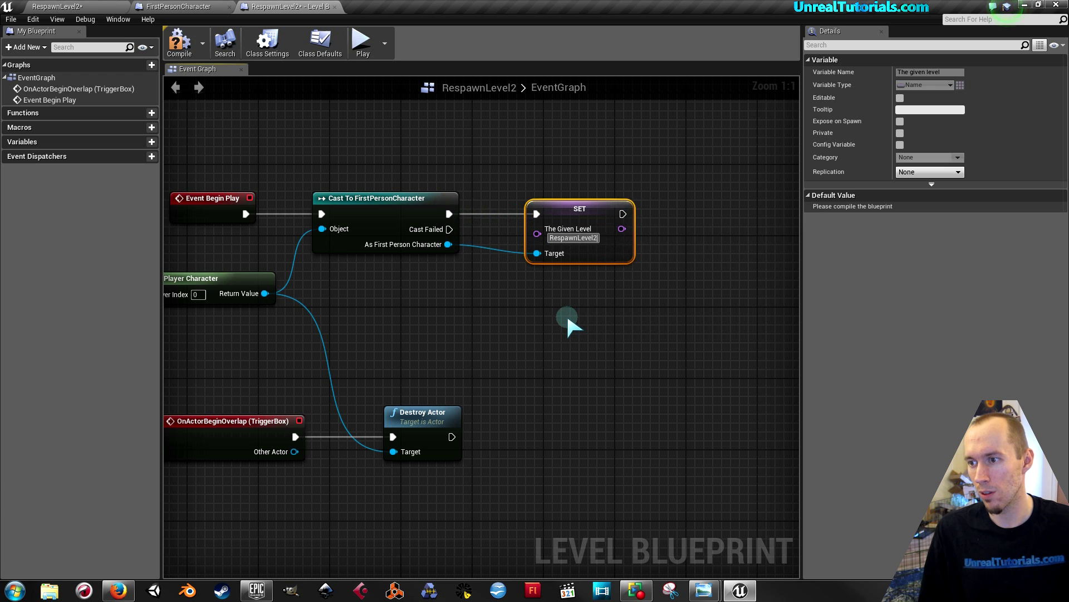
key("Return")
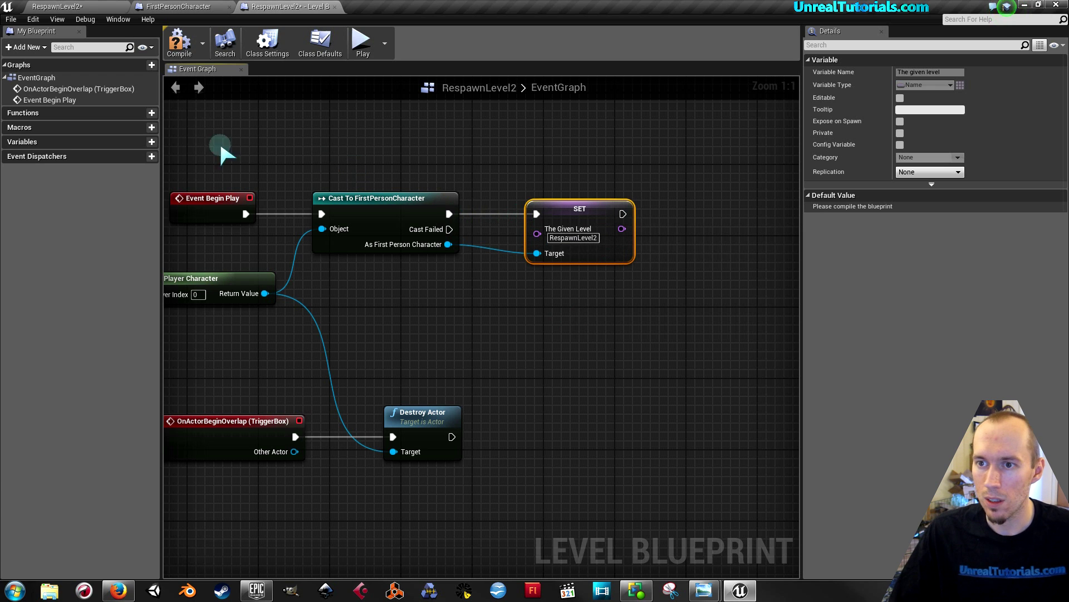
left_click(173, 45)
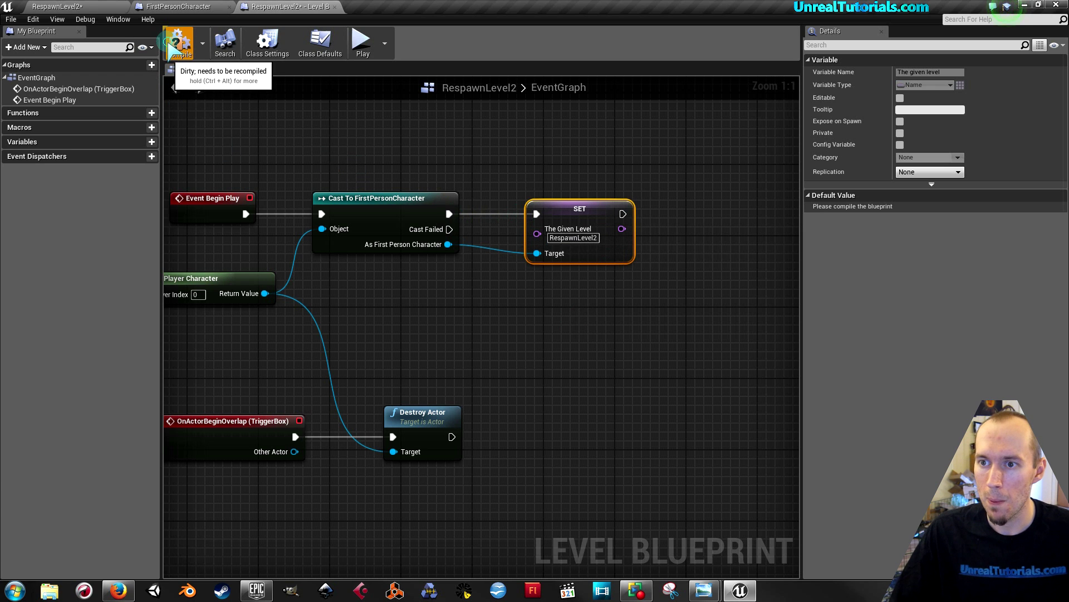
Step: Save RespawnLevel2 and play-test it, walking the character into the trigger box repeatedly to check which level reopens, and end the session
left_click(89, 7)
left_click(269, 47)
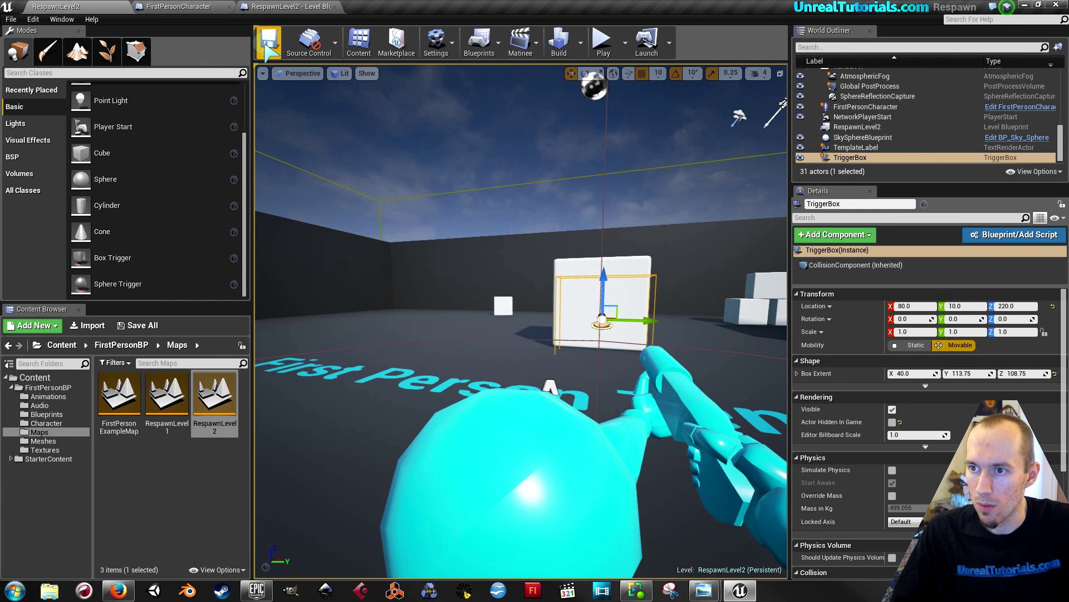
left_click(602, 40)
left_click(525, 325)
key("w")
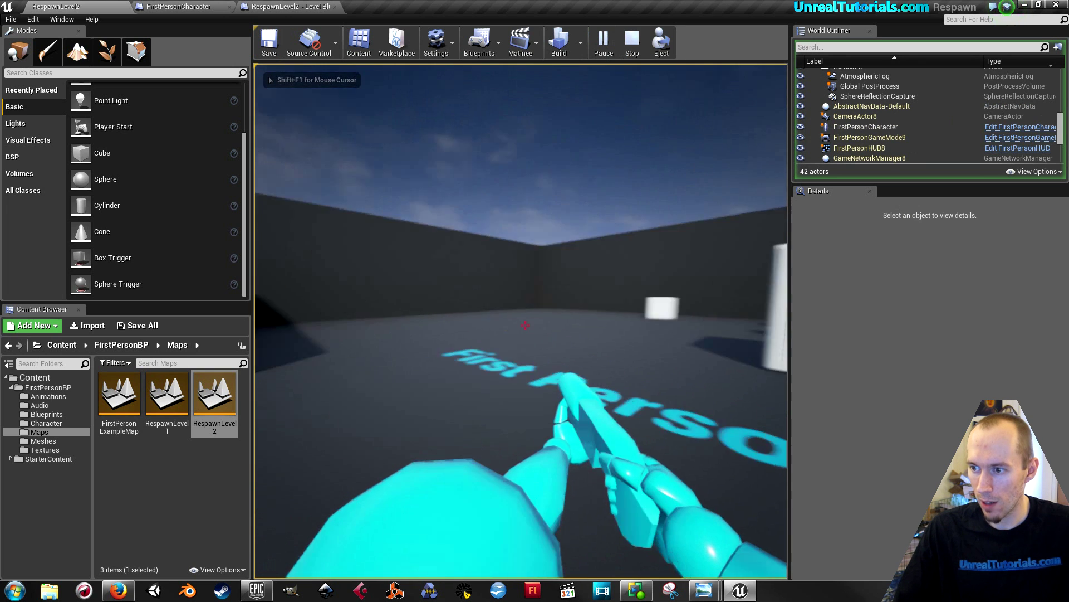
key("a")
key("w")
key("w")
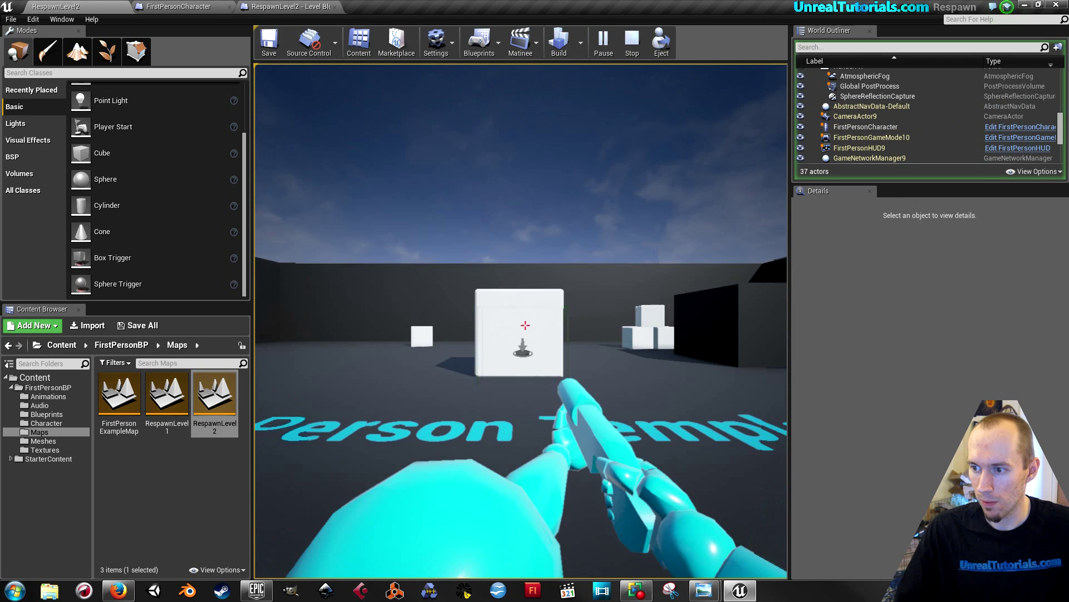
key("w")
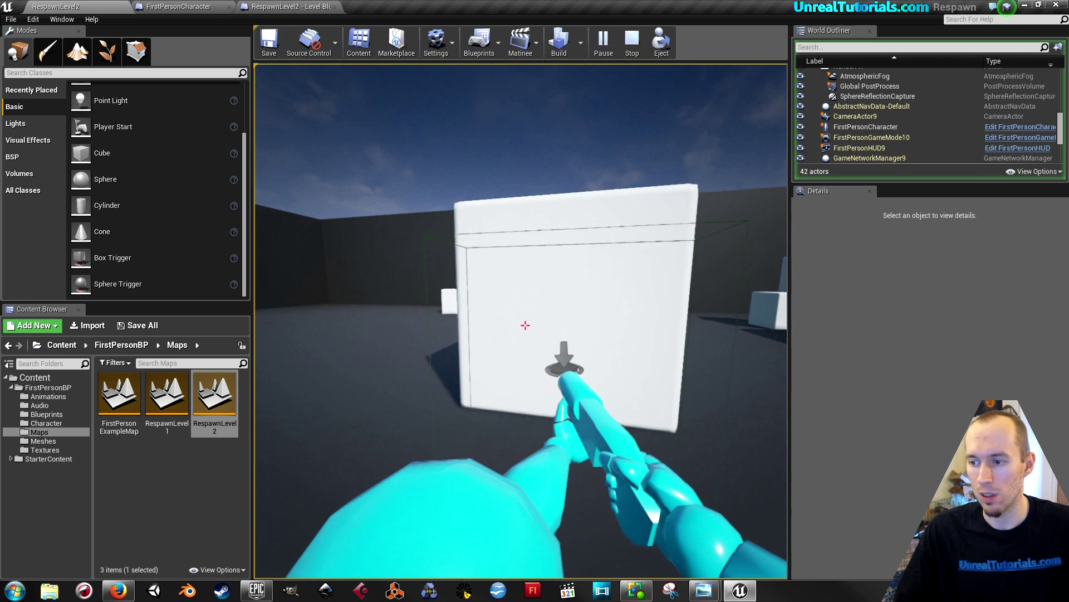
key("w")
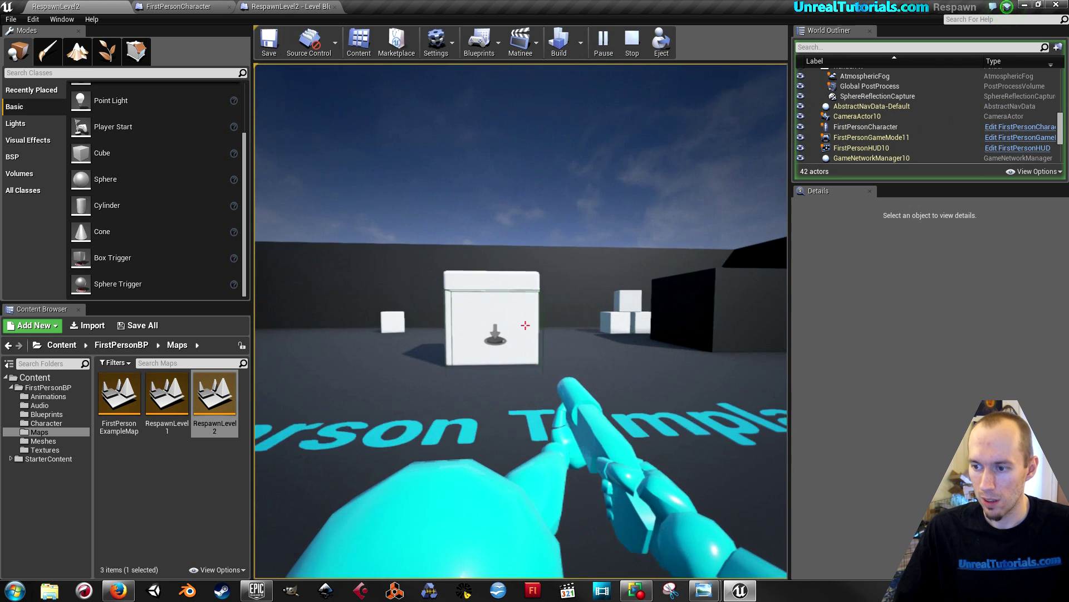
key("Escape")
Step: Open RespawnLevel1 and play-test it, walking the character into its trigger box repeatedly to check which level reopens
double_click(177, 404)
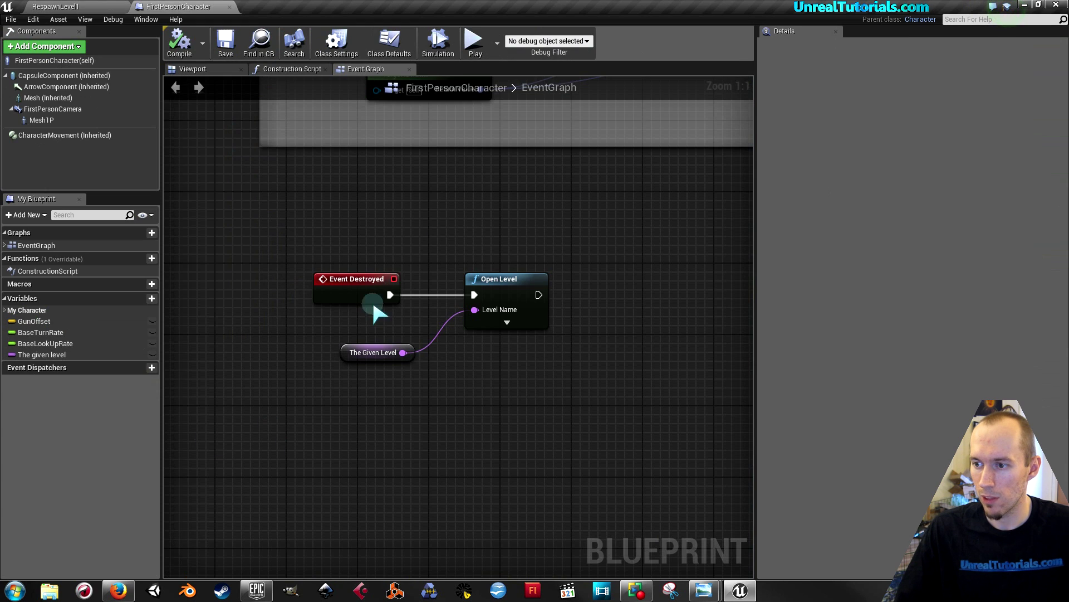
left_click(83, 7)
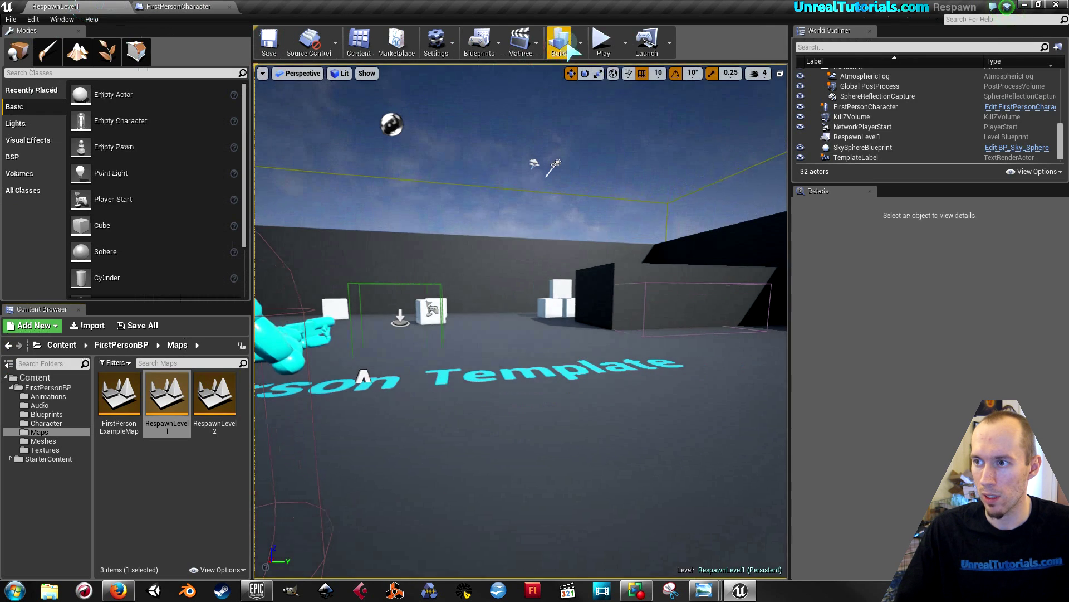
left_click(601, 44)
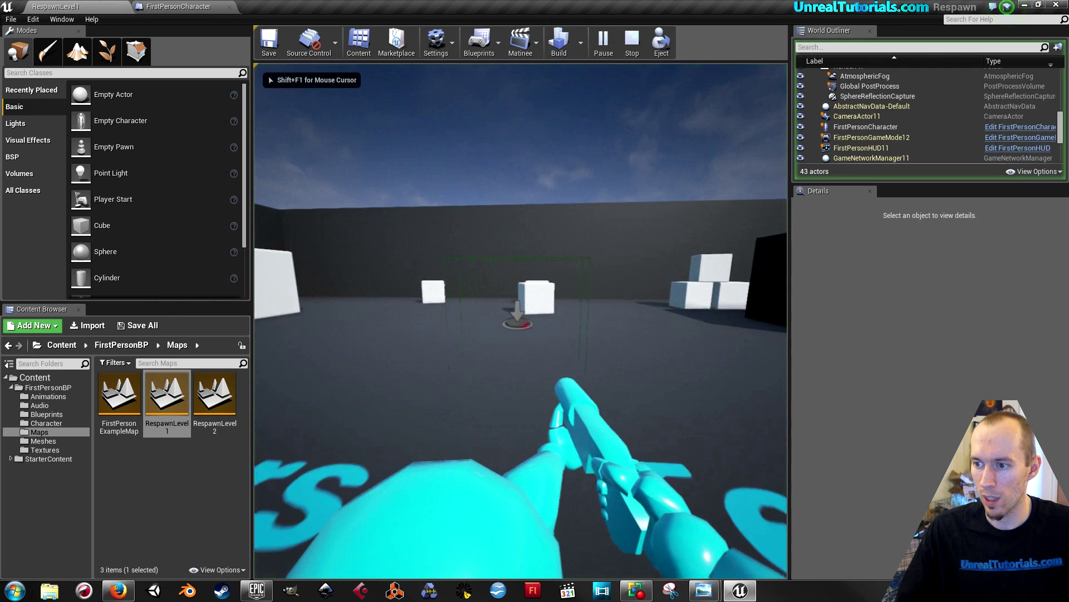
key("w")
key("s")
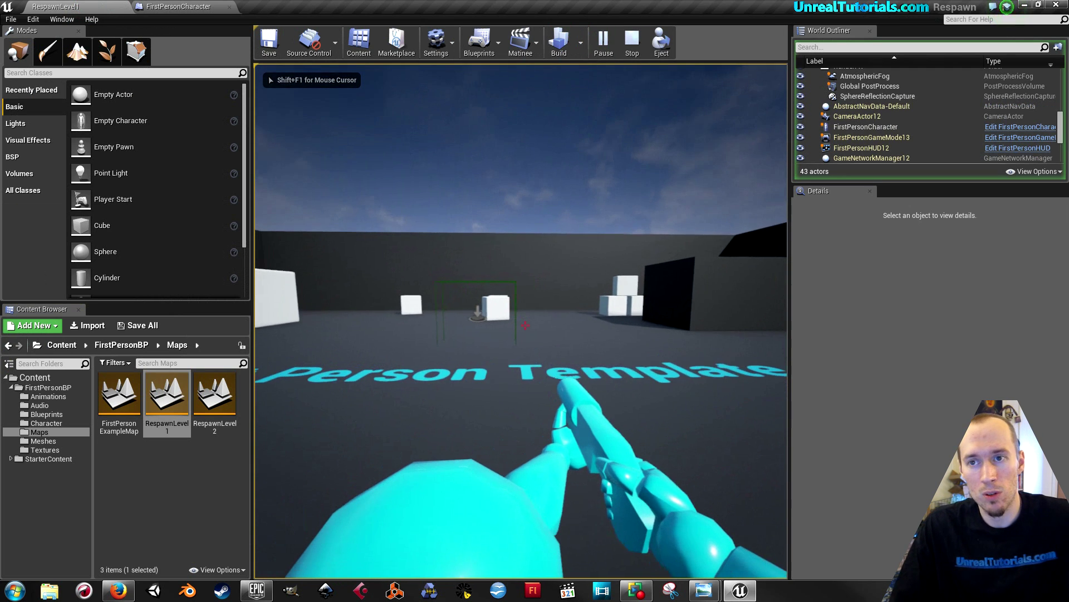
key("w")
key("w")
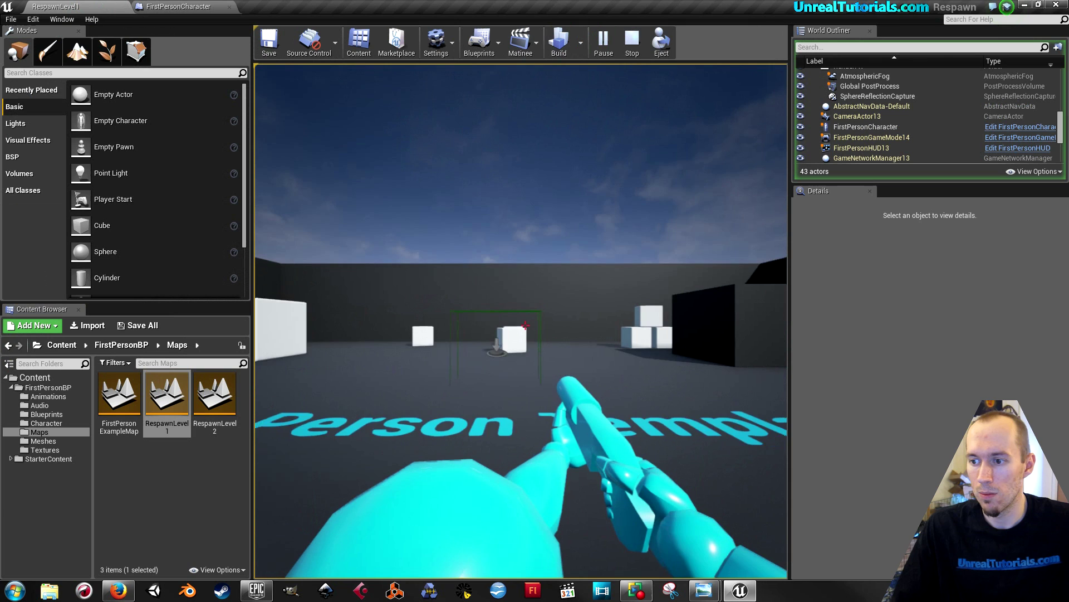
key("s")
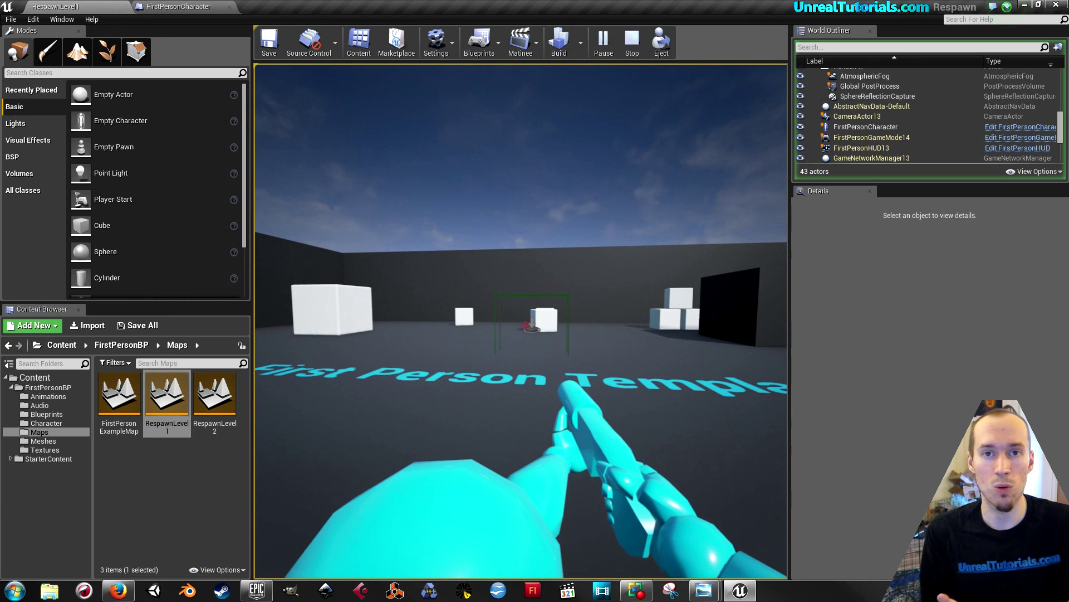